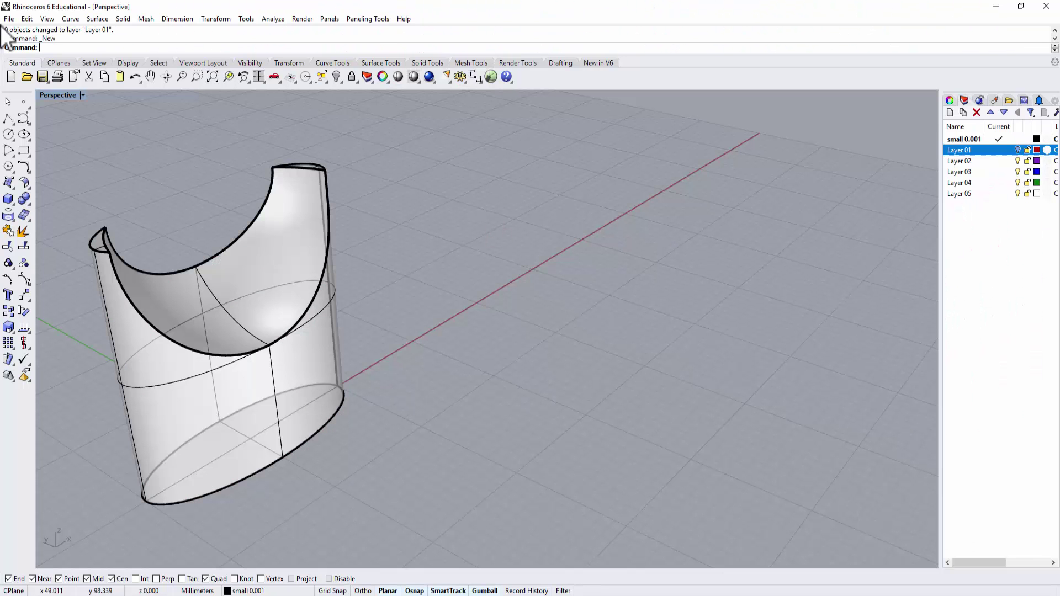
Step: Compare the tolerances of the Small Objects - Millimeters and Large Objects - Millimeters templates for a new file, discarding unsaved changes, and cancel
left_click(9, 18)
left_click(11, 28)
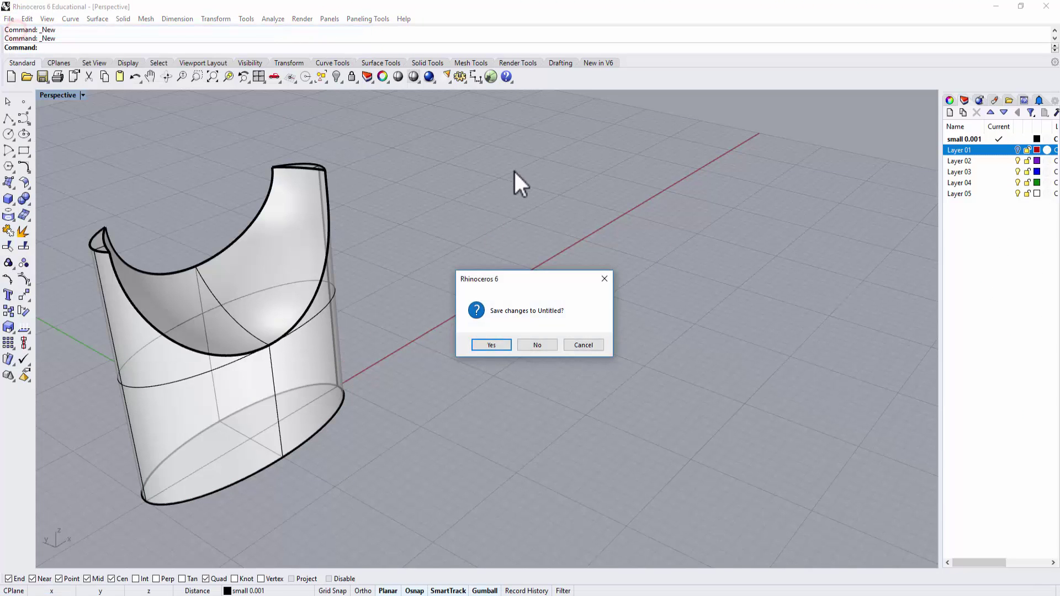
left_click(538, 345)
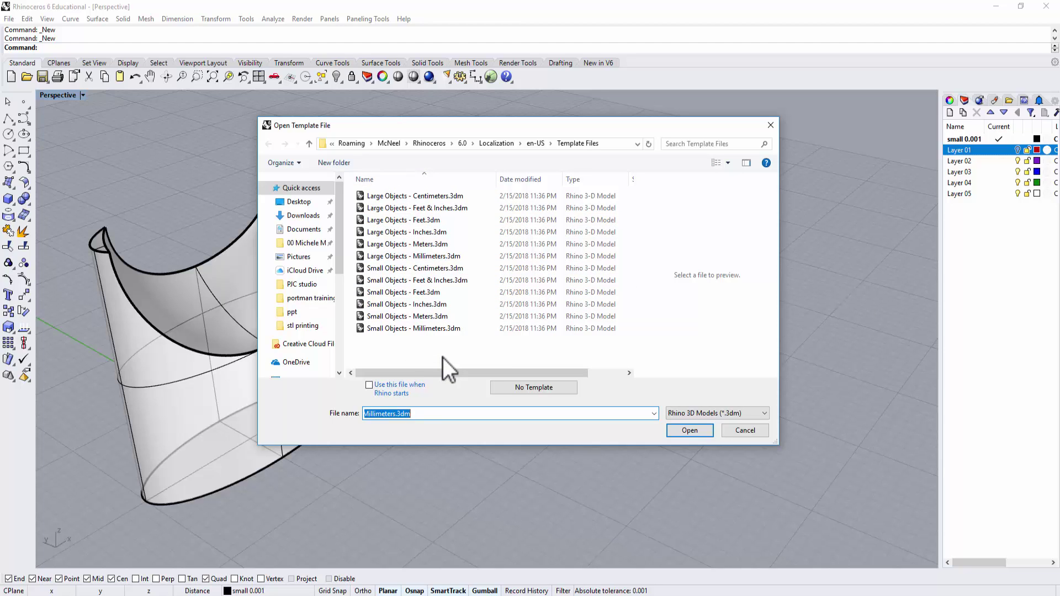
left_click(442, 329)
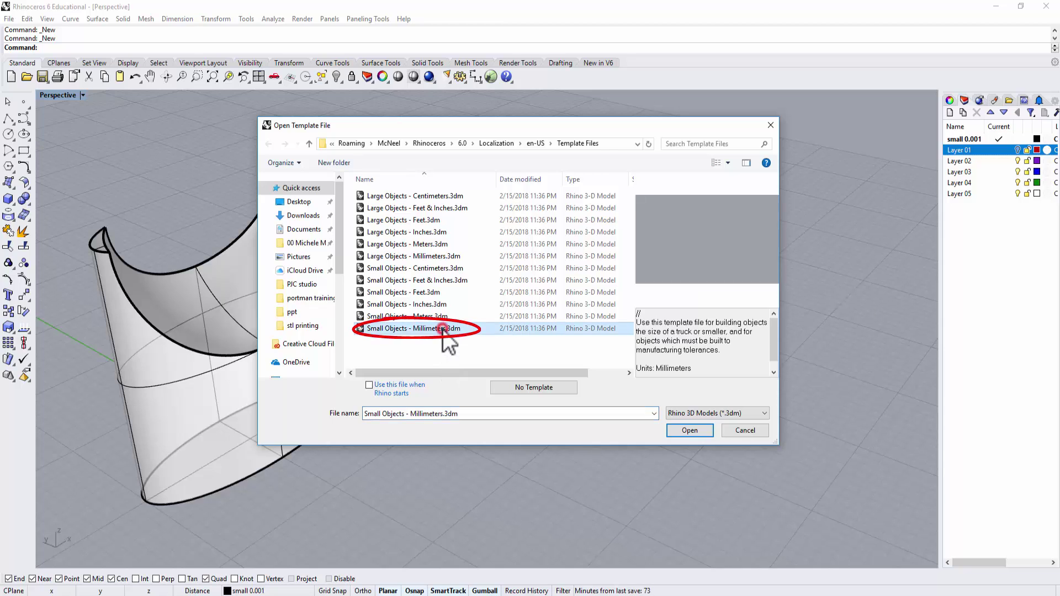
left_click(446, 256)
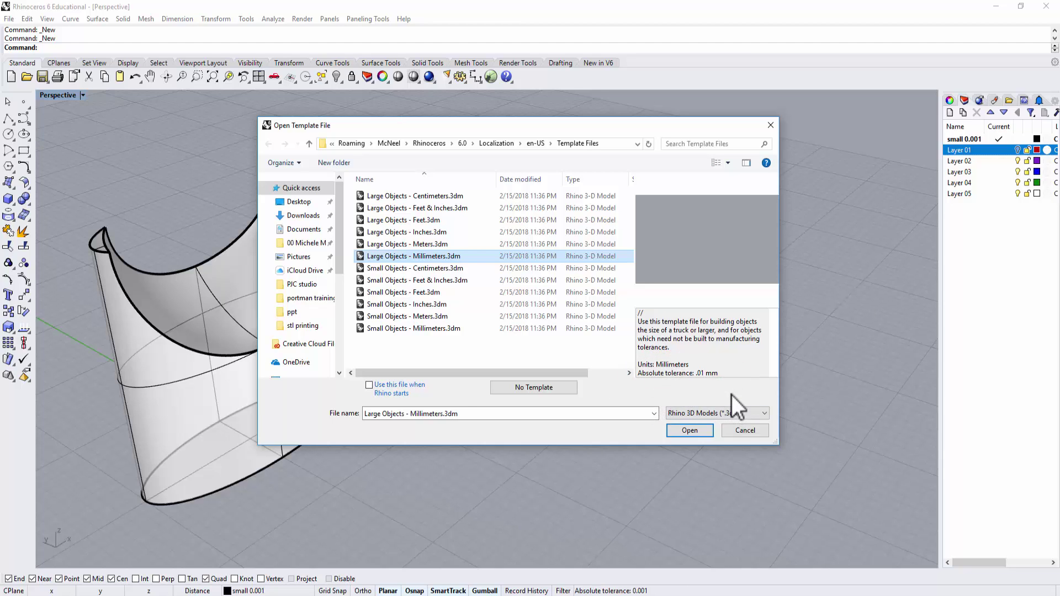
left_click(443, 329)
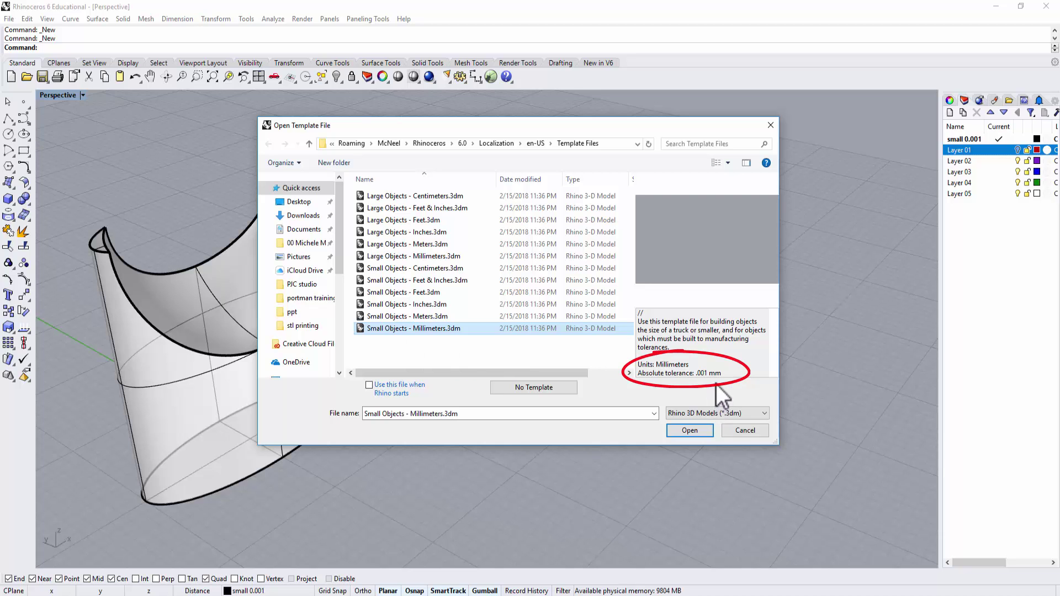
left_click(745, 433)
Step: Check the absolute tolerance in the Units options of the document holding the solid, leaving the settings unmodified
mouse_move(591, 374)
right_mouse_down()
mouse_move(525, 360)
mouse_move(487, 370)
mouse_move(495, 322)
right_mouse_up()
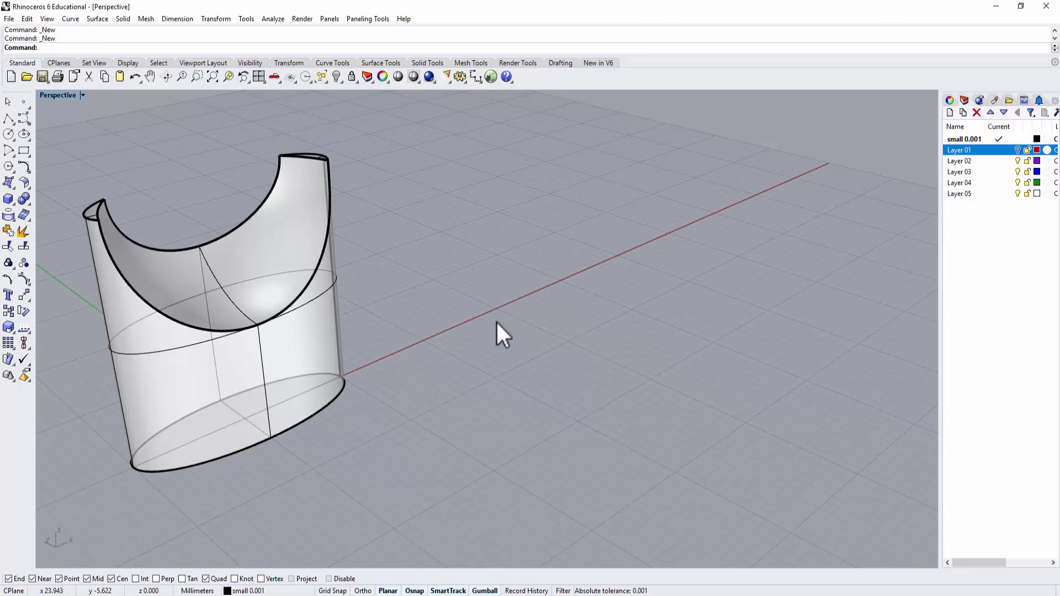
left_click(459, 77)
left_click_drag(482, 111, 535, 142)
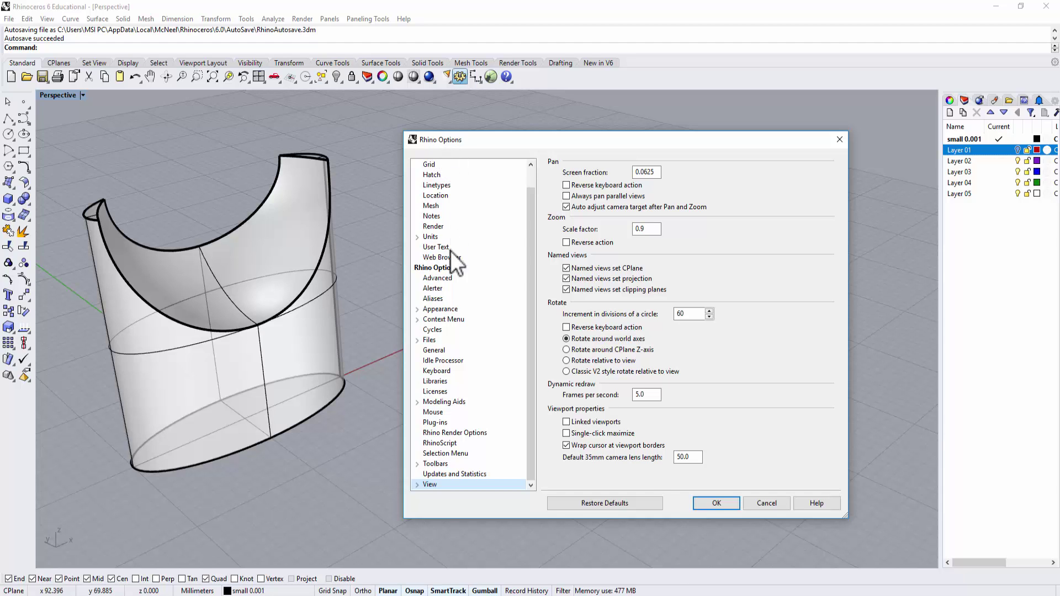
left_click(430, 237)
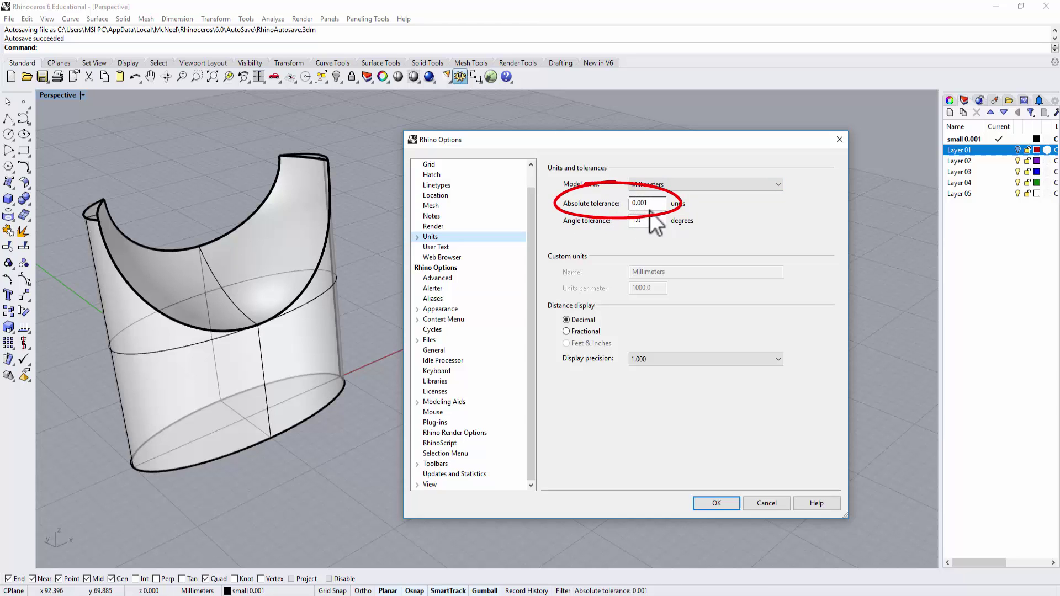
left_click(759, 504)
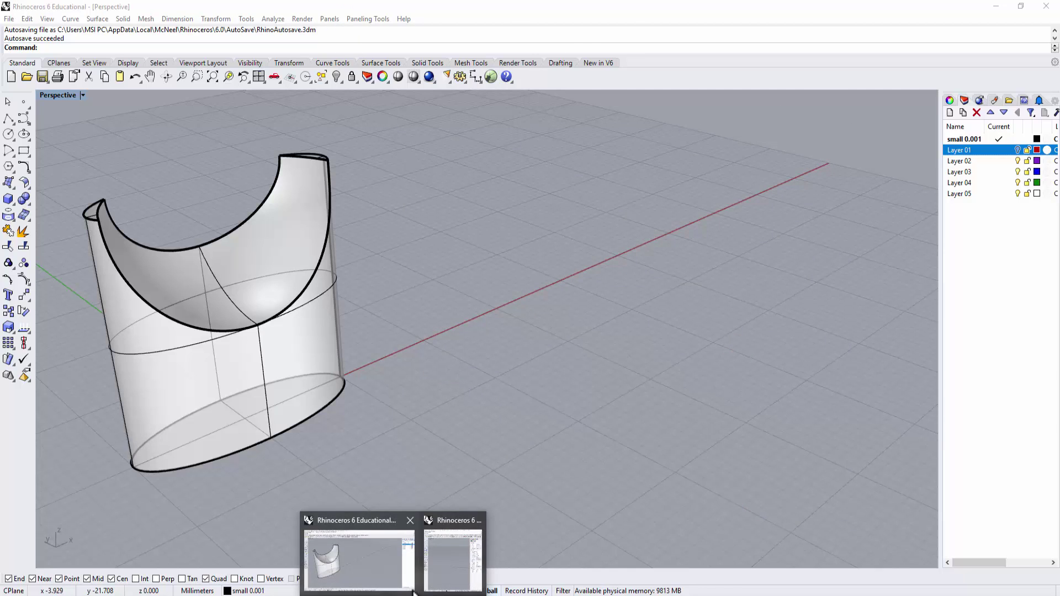
Step: Switch to the second, empty Rhino document and check the absolute tolerance in its model units options
left_click(449, 555)
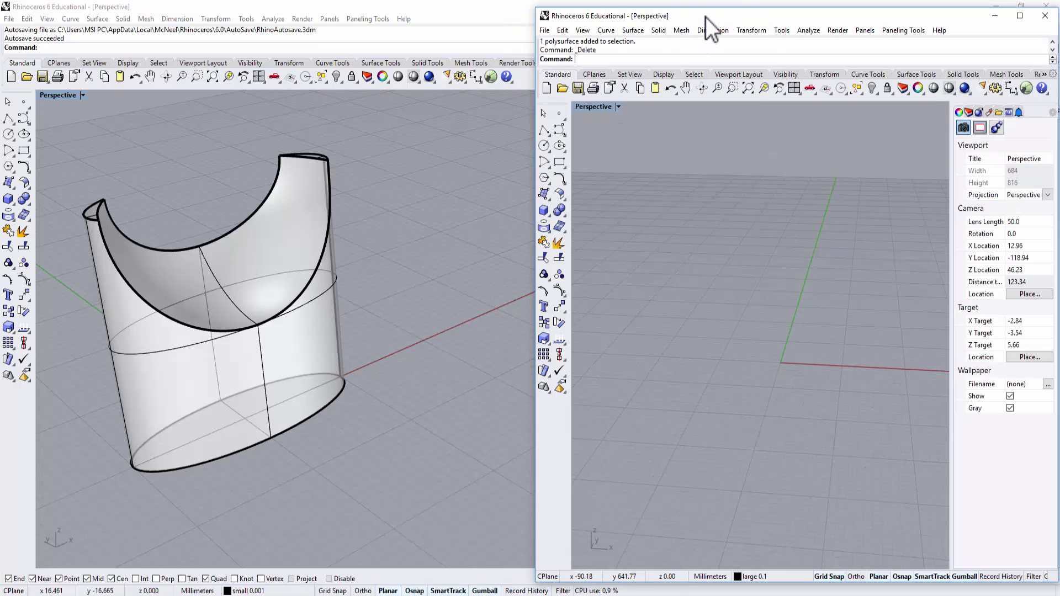
left_click_drag(705, 17, 697, 14)
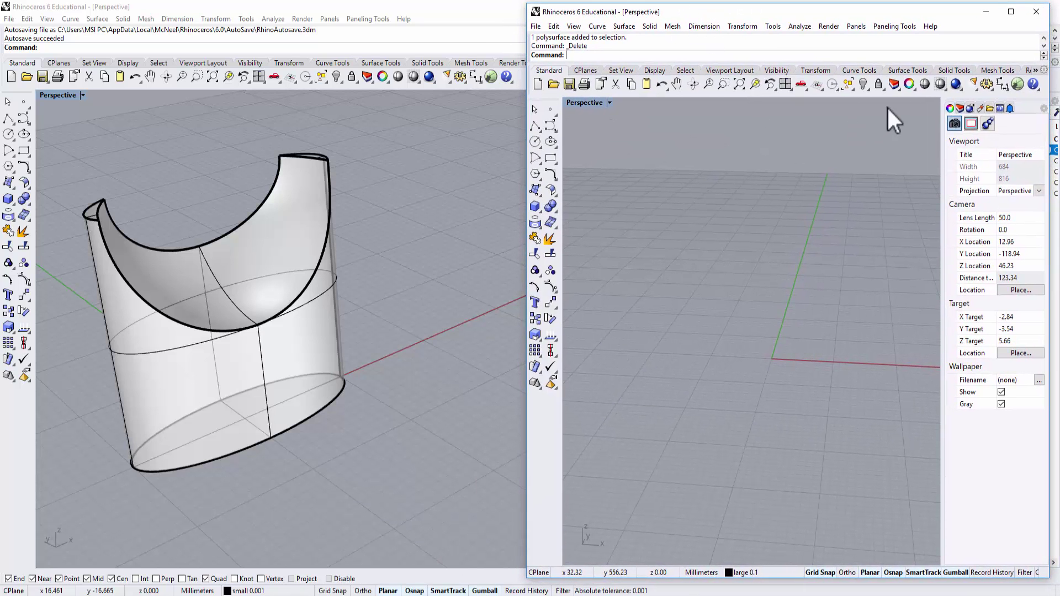
left_click(986, 84)
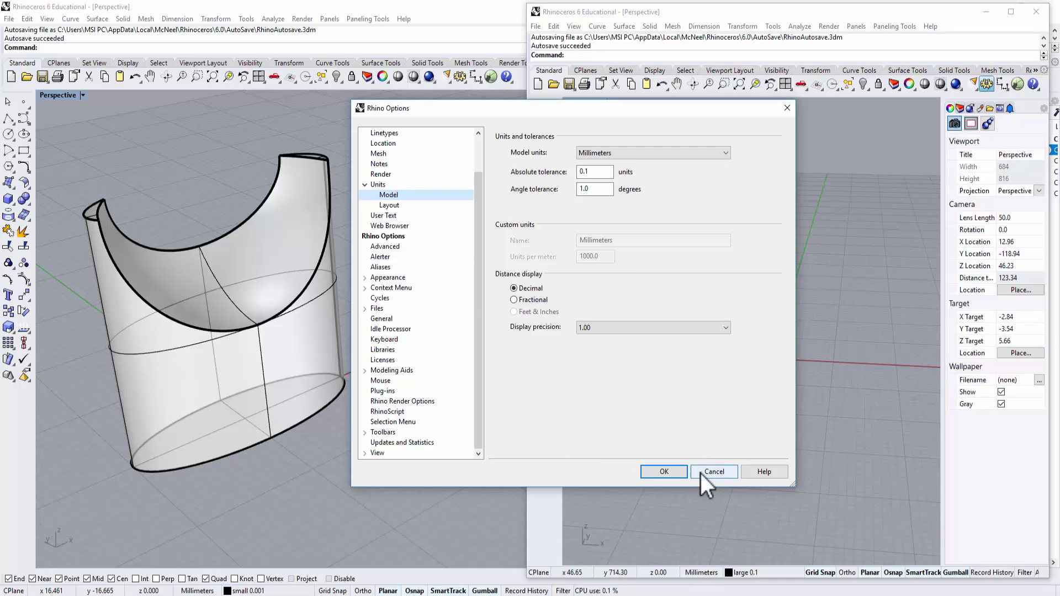
left_click(672, 473)
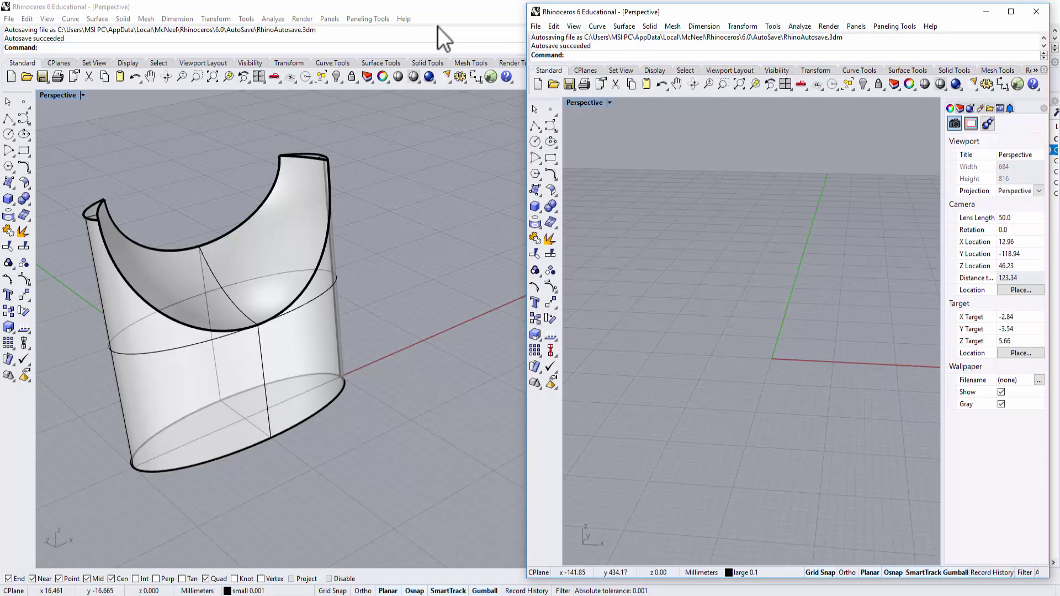
Step: Restore the document window with the solid to half-screen size beside the empty document and frame both models
left_click(445, 38)
left_click(1016, 8)
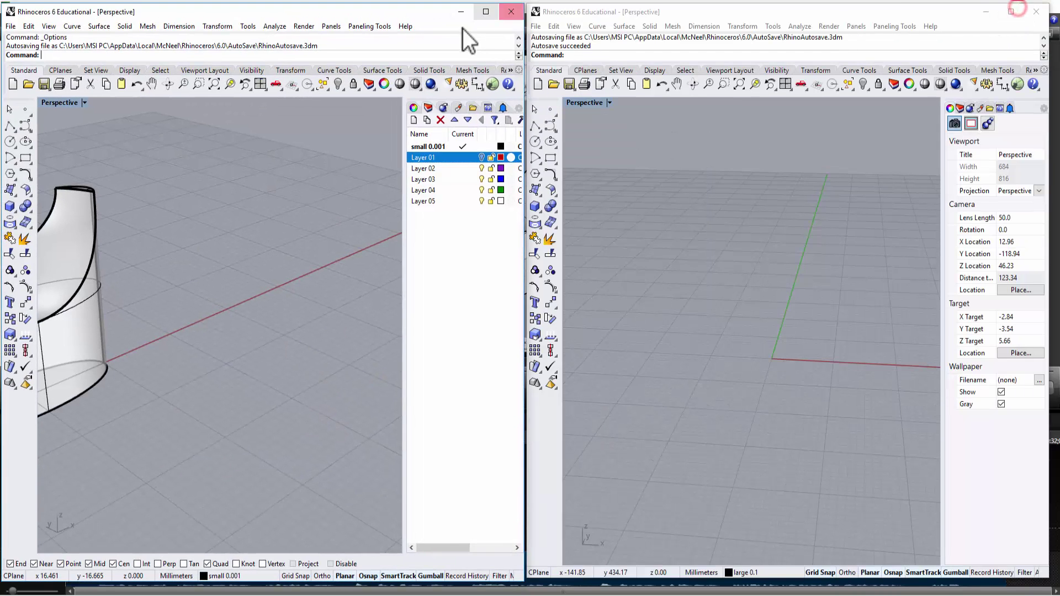
right_click_drag(237, 280, 298, 298, "shift")
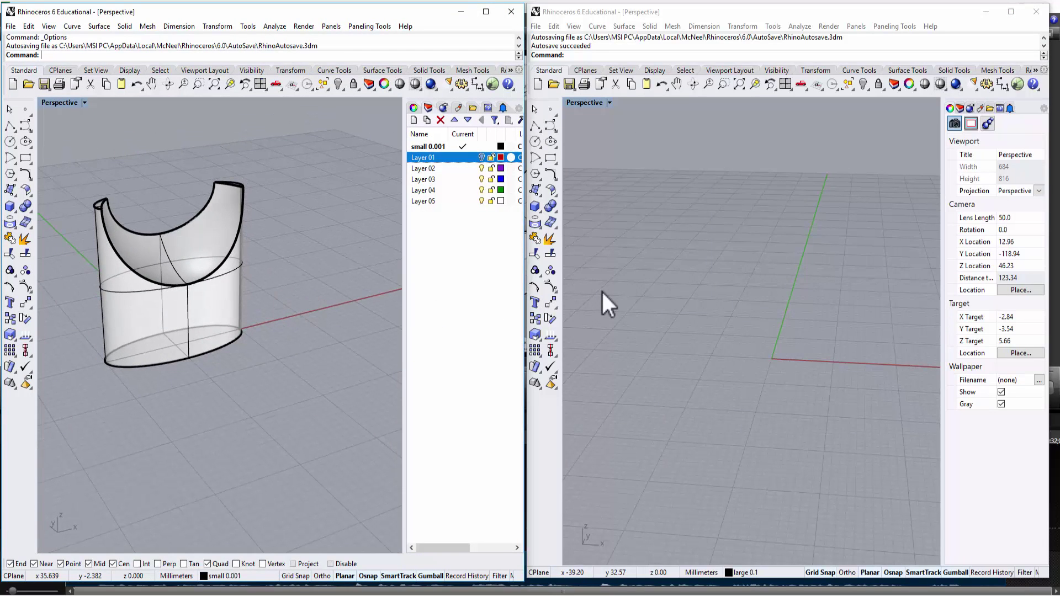
right_click_drag(753, 301, 718, 215, "shift")
Step: Copy the solid from the small 0.001 document and paste it into the large 0.1 document
left_click(186, 291)
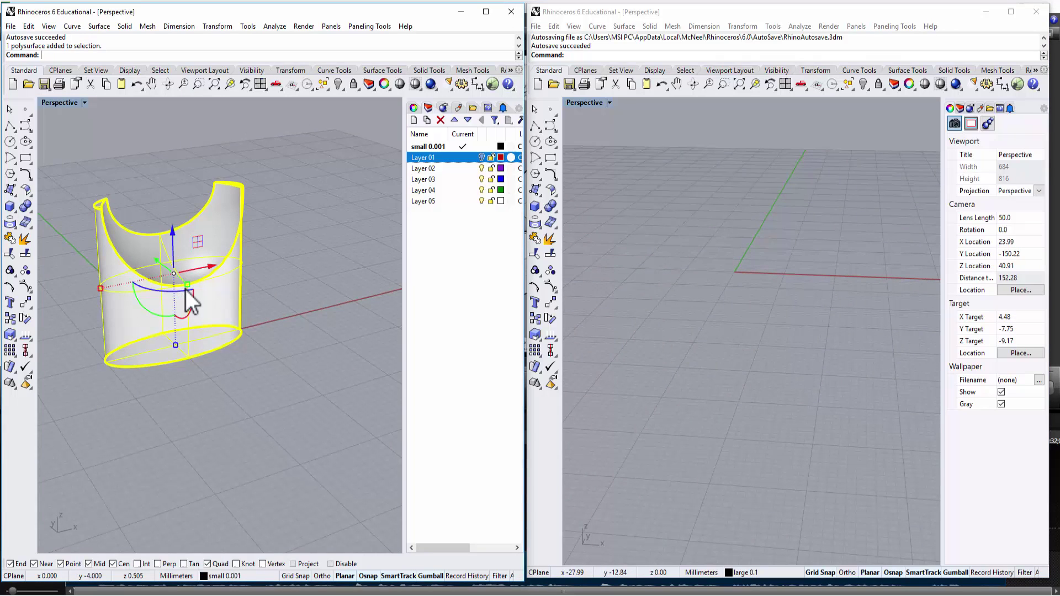
key("ctrl+c")
left_click(735, 340)
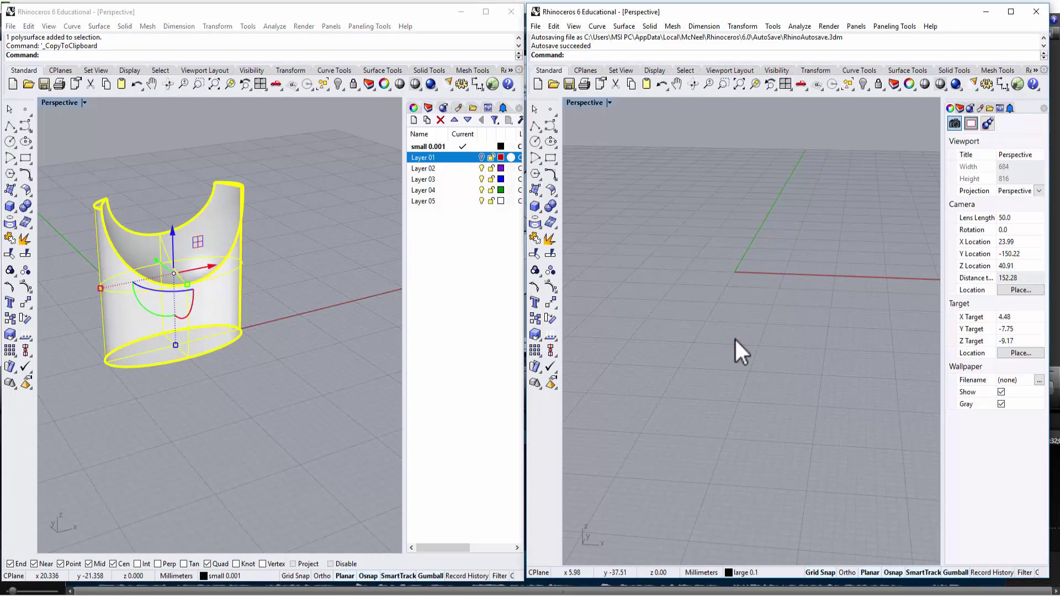
key("ctrl+v")
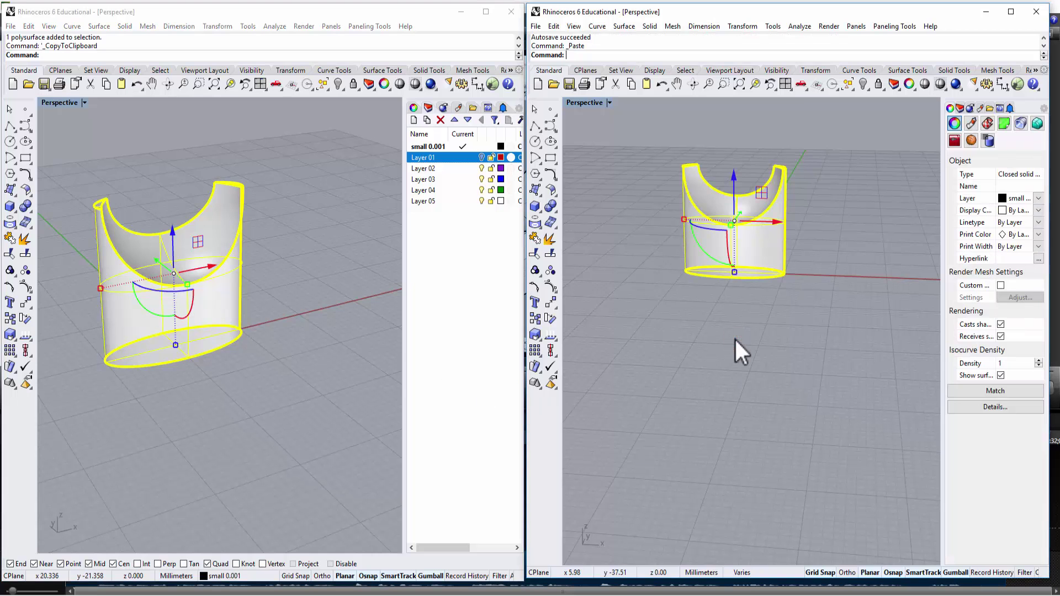
Step: Examine the pasted solid and the original side by side from similar angles
right_click_drag(701, 310, 758, 330)
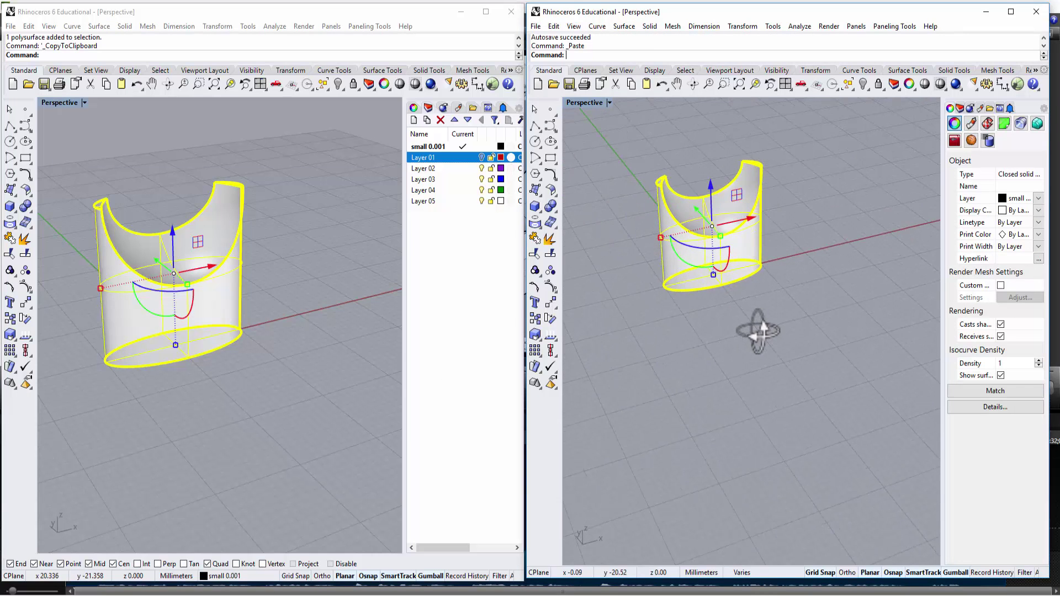
scroll(813, 328, "down", 2)
scroll(793, 334, "up", 5)
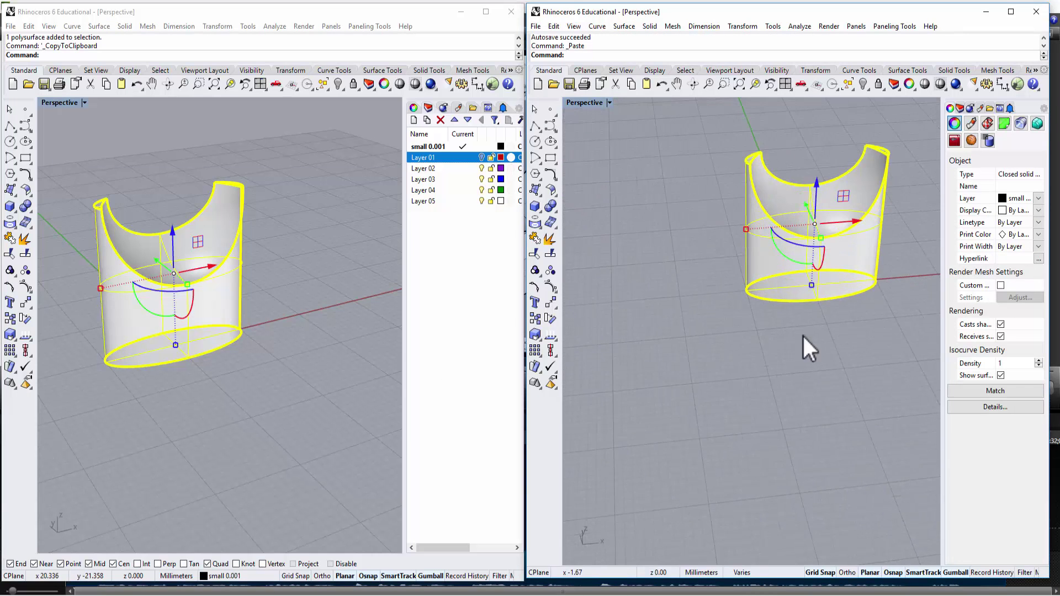
right_click_drag(803, 336, 730, 367, "shift")
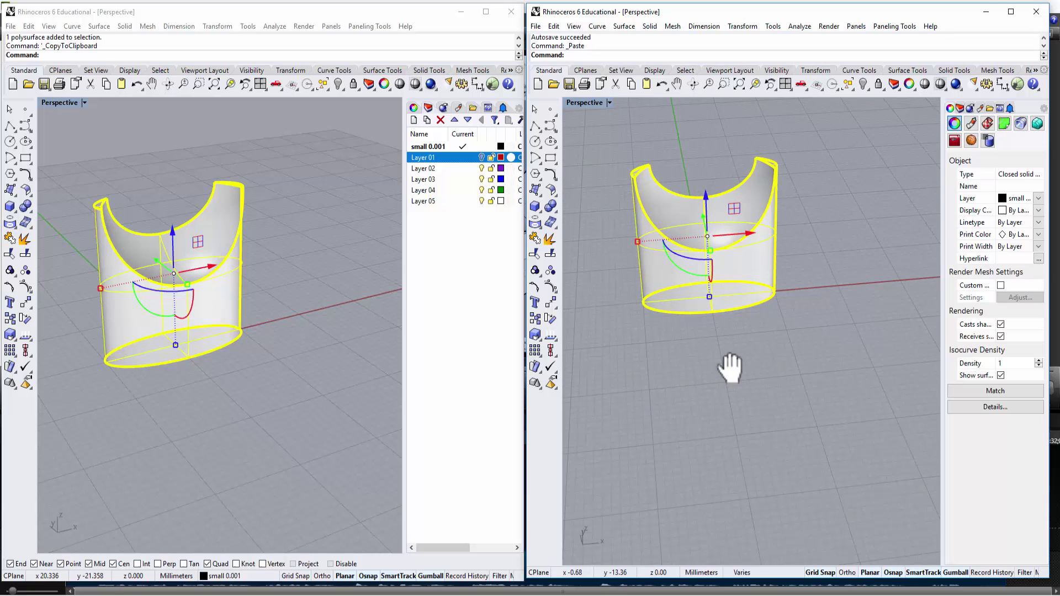
right_click_drag(730, 368, 740, 355)
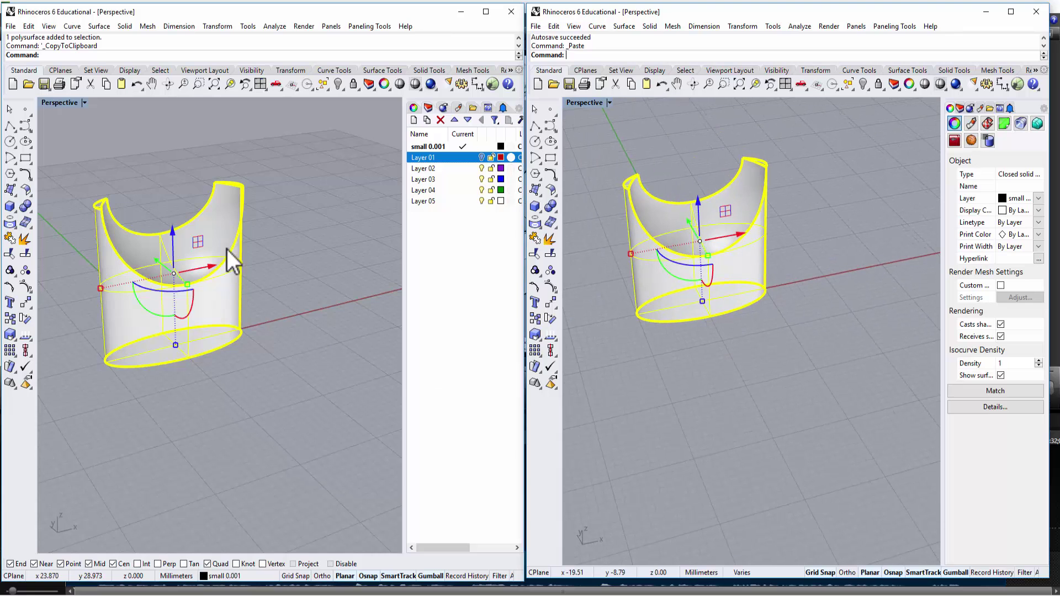
right_click_drag(272, 254, 246, 249)
scroll(244, 246, "up", 2)
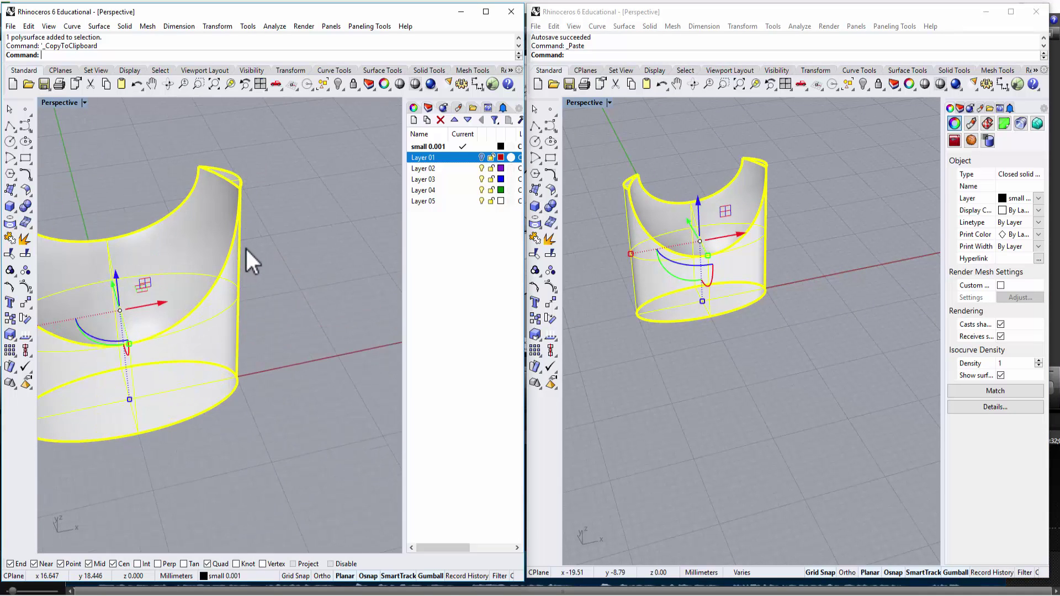
scroll(245, 246, "up", 1)
right_click_drag(296, 284, 358, 271, "shift")
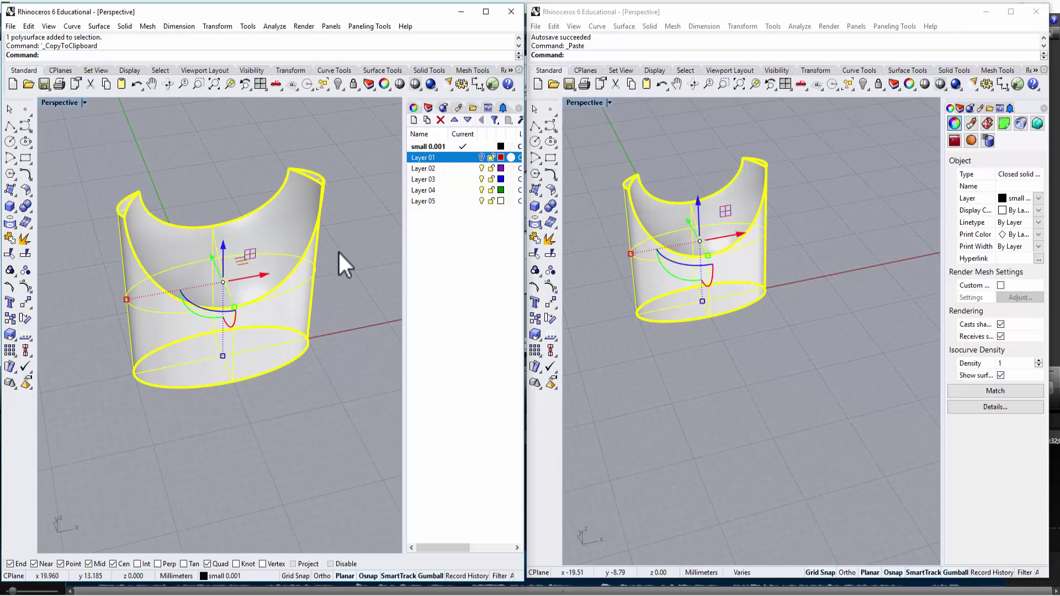
Step: Fillet the front curved upper edge of the solid in the small 0.001 document with a 0.01 mm radius and inspect it up close
left_click(118, 150)
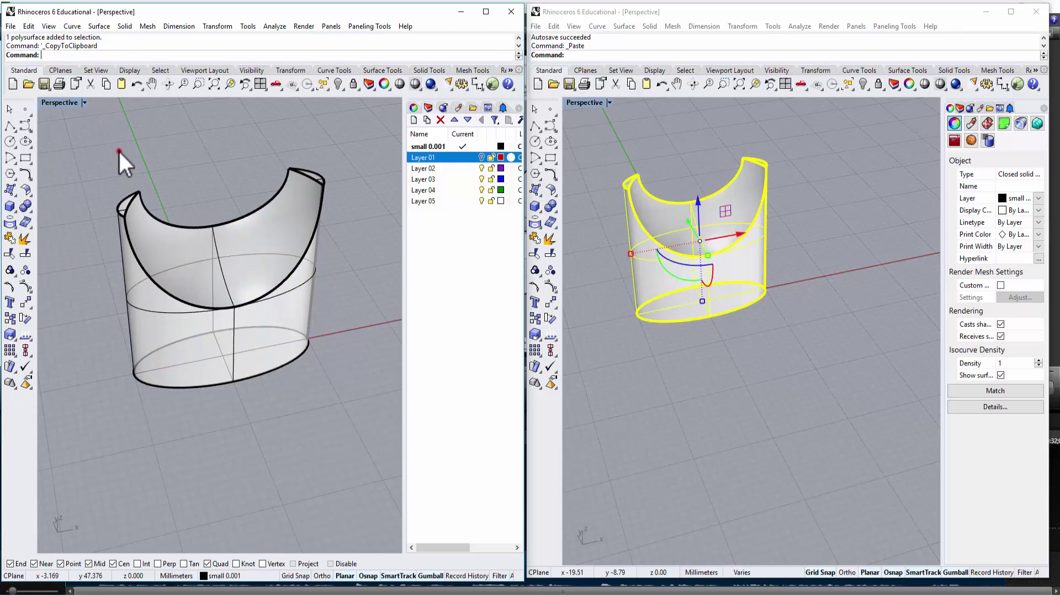
left_click(22, 208)
left_click(27, 210)
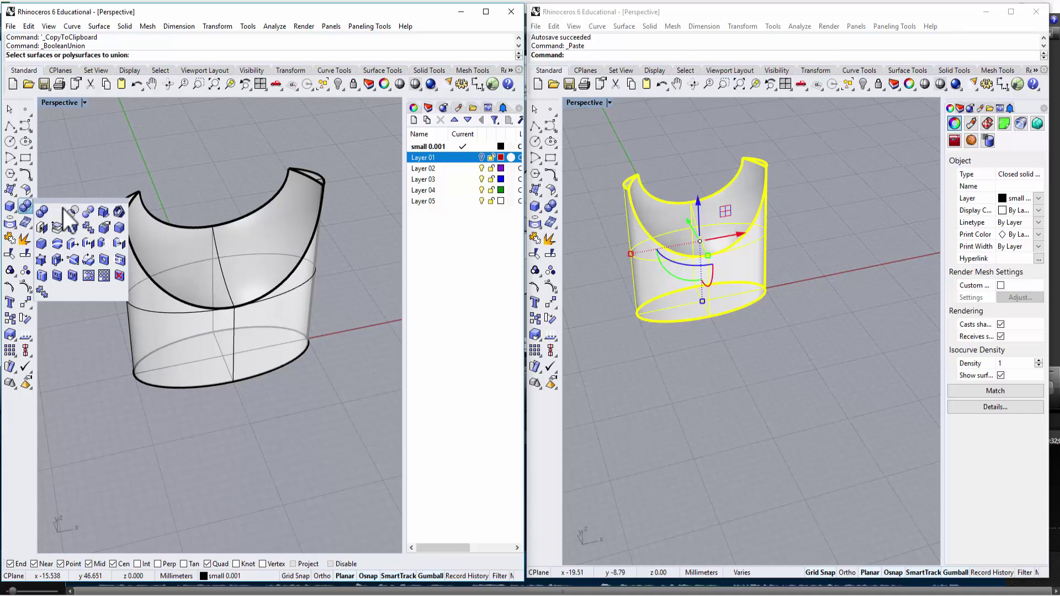
left_click(120, 228)
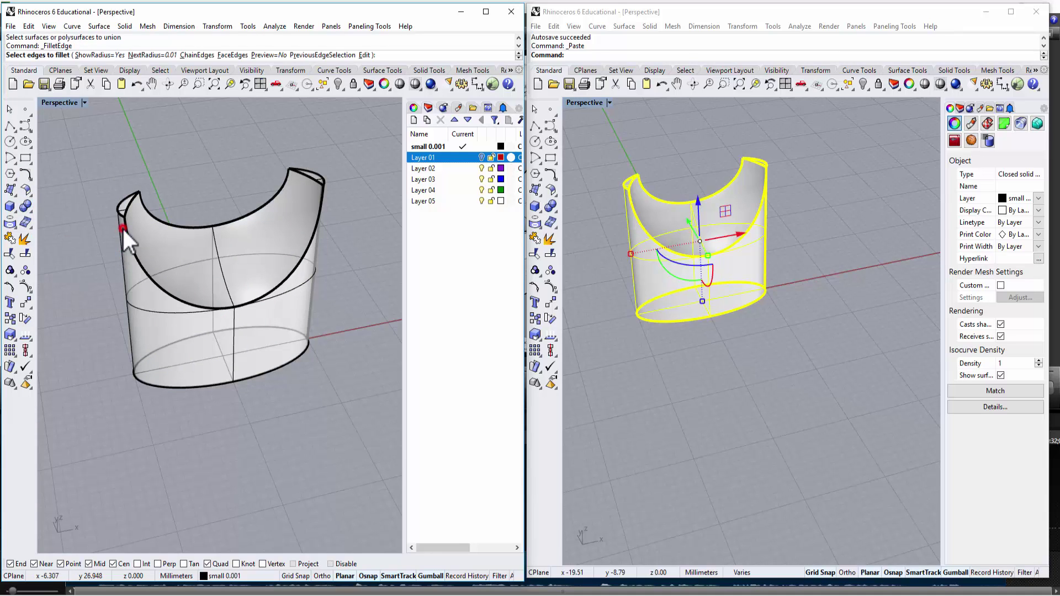
left_click(171, 57)
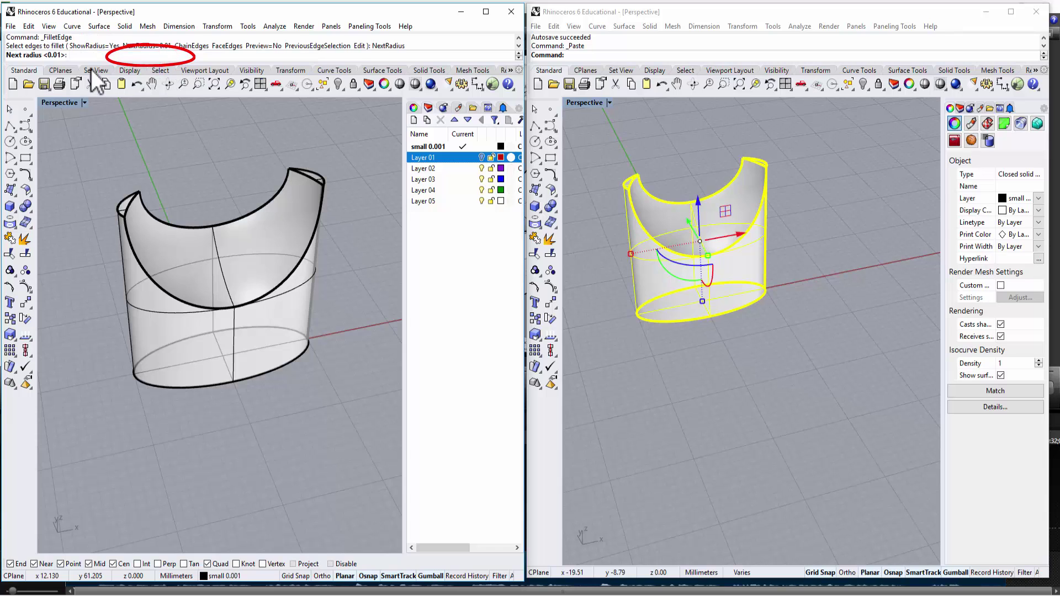
type("0.01")
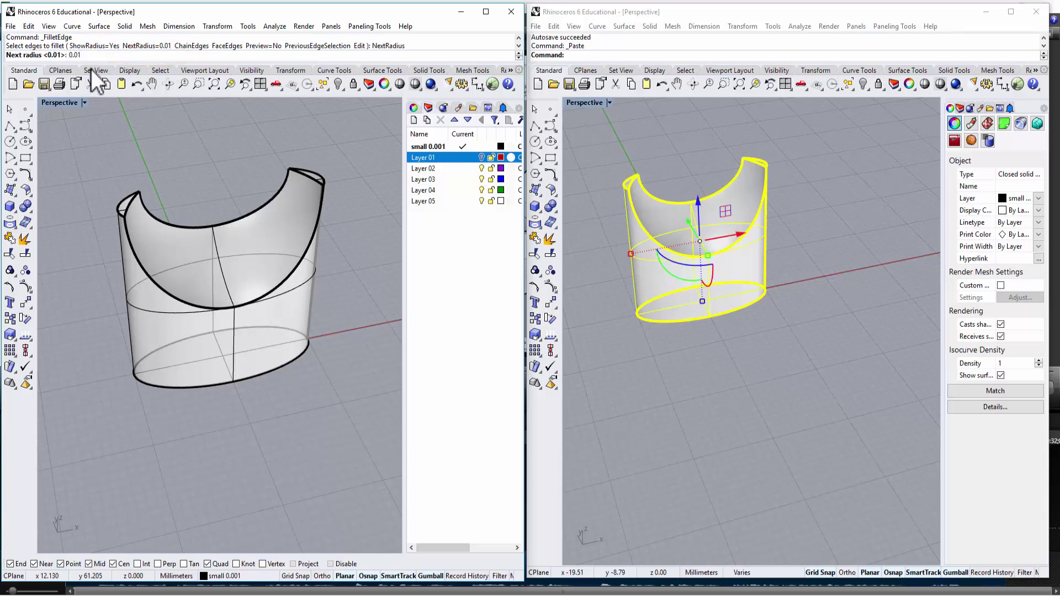
key("Return")
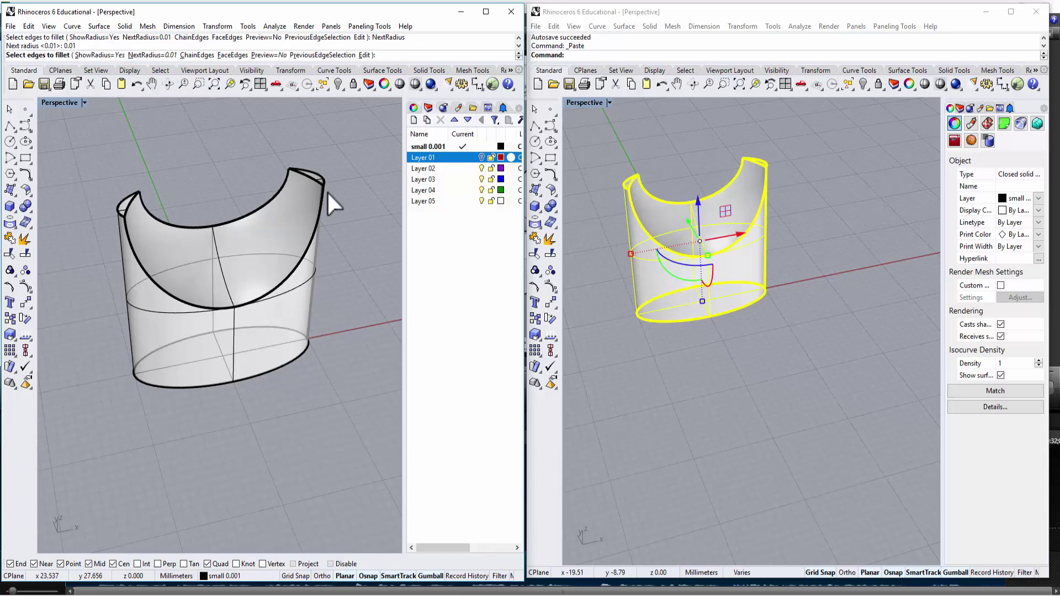
right_click_drag(327, 191, 365, 207)
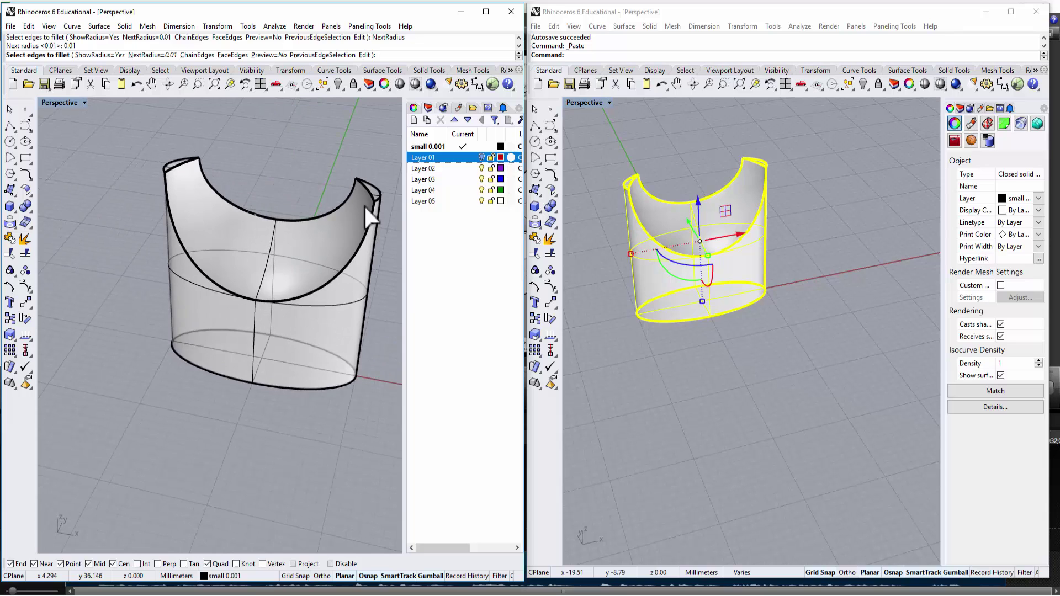
scroll(368, 204, "up", 2)
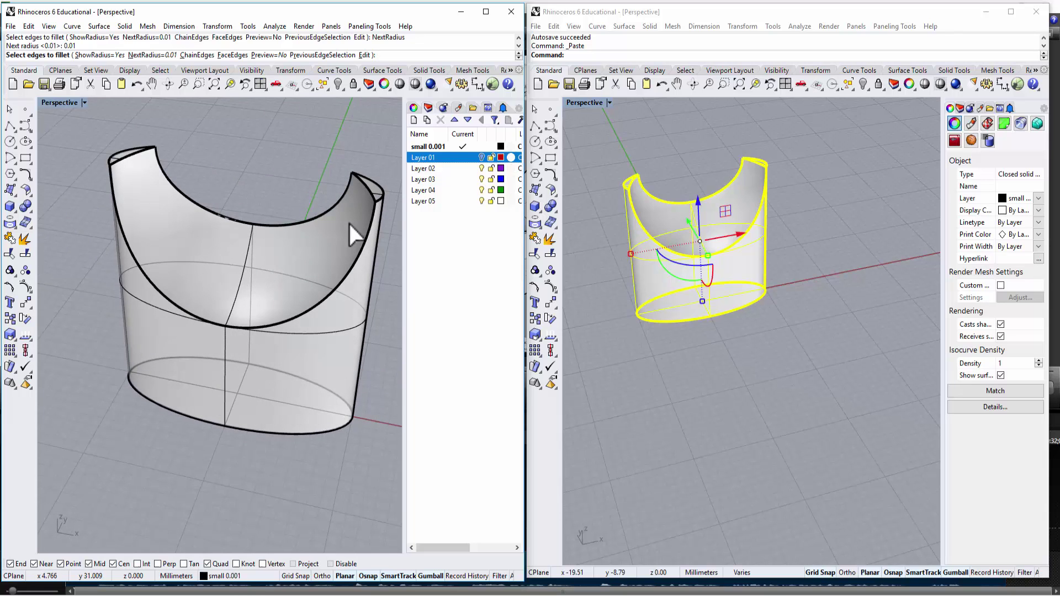
left_click(372, 217)
key("Return")
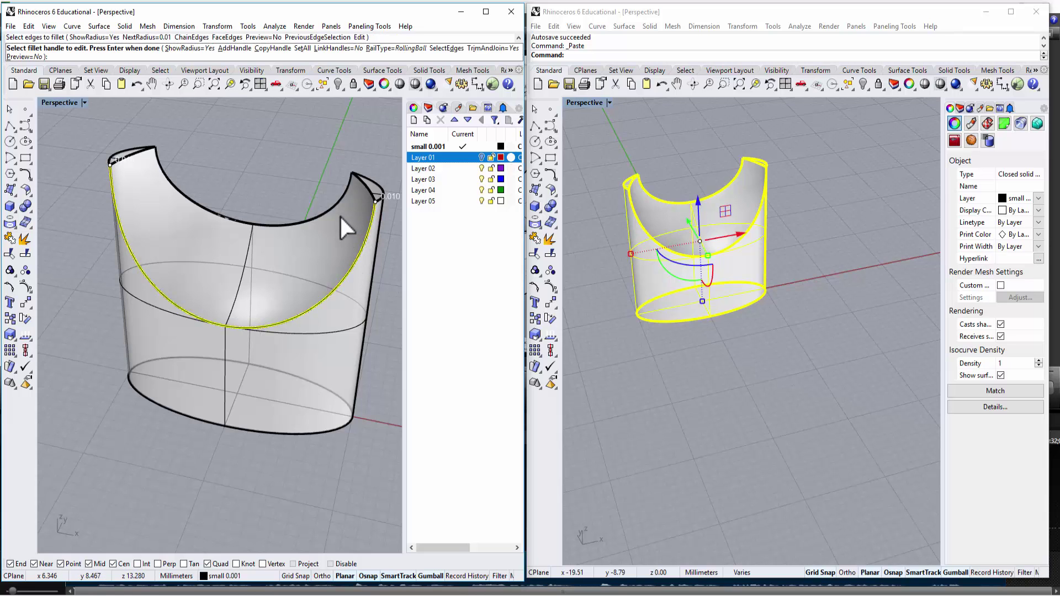
key("Return")
right_click_drag(345, 236, 339, 303)
scroll(355, 270, "up", 10)
Step: Try to fillet the front curved upper edge of the solid in the large 0.1 document with a 0.01 mm radius
left_click(807, 407)
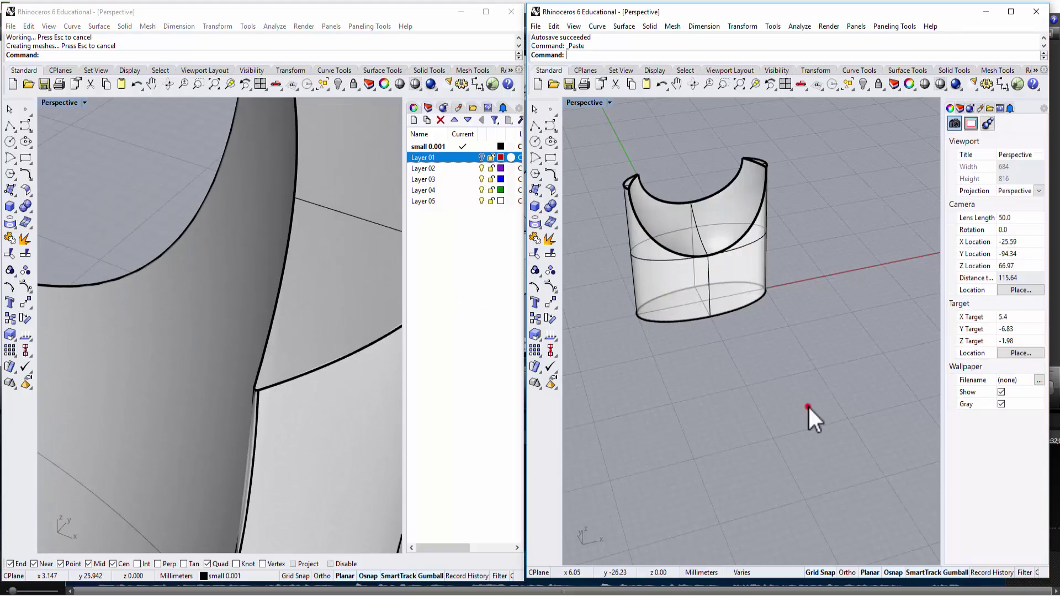
right_click_drag(857, 313, 765, 225)
scroll(789, 214, "up", 3)
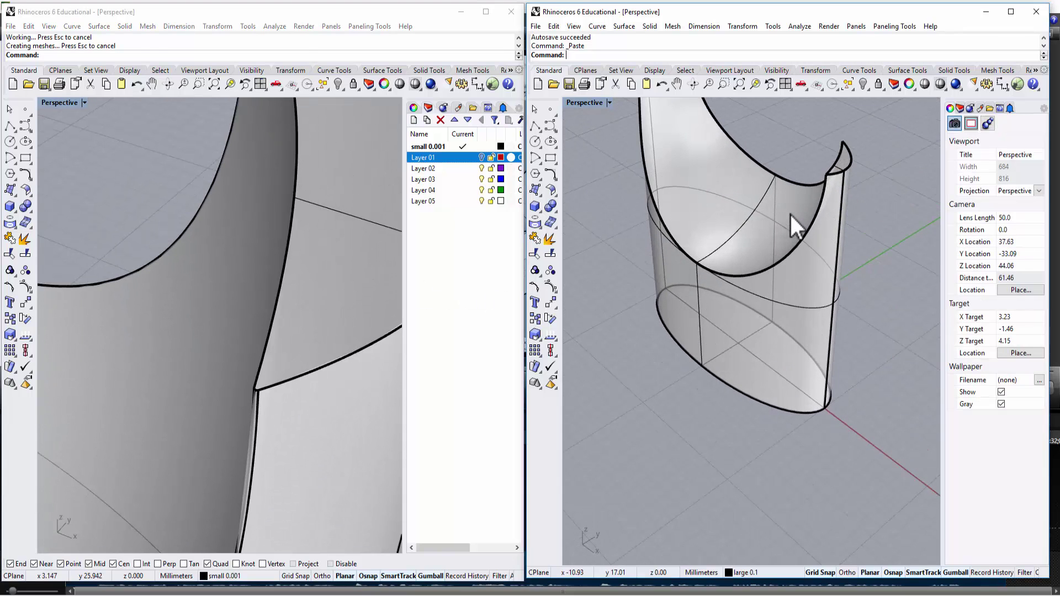
scroll(764, 273, "up", 3)
right_click_drag(764, 279, 770, 281)
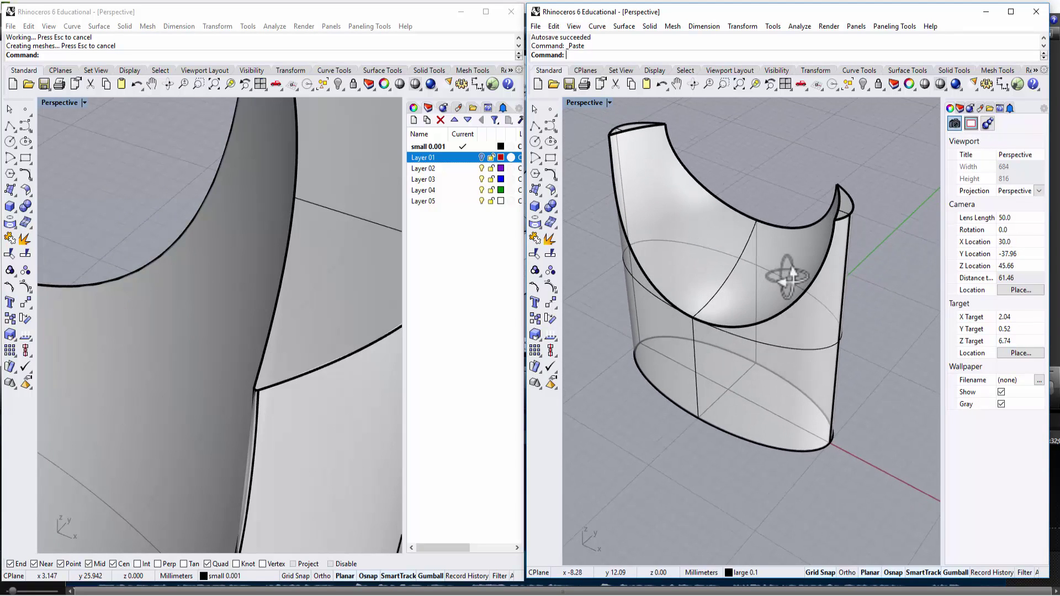
left_click(550, 207)
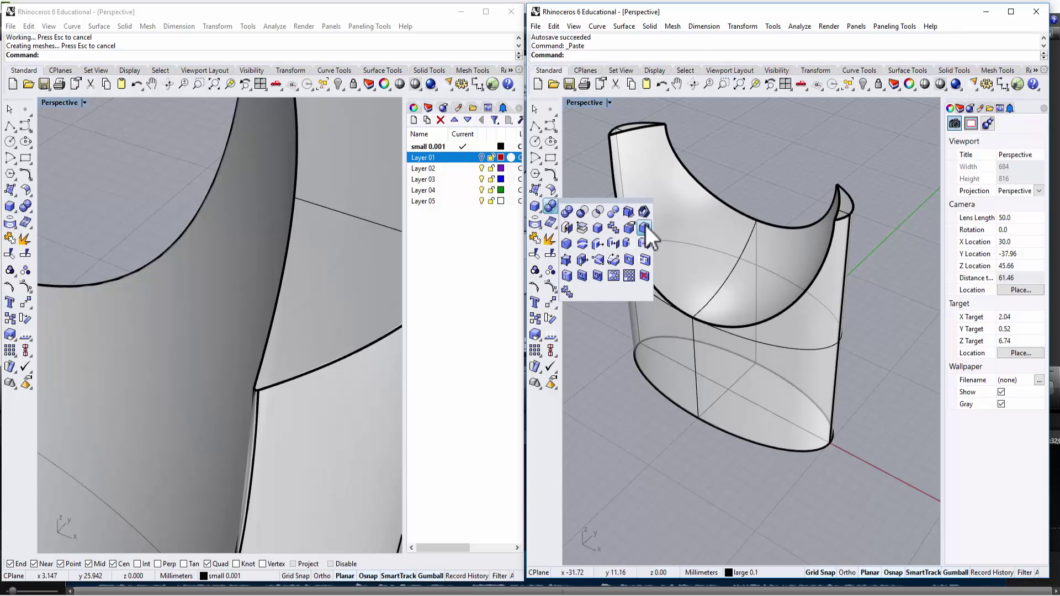
left_click(643, 227)
right_click_drag(757, 296, 817, 296)
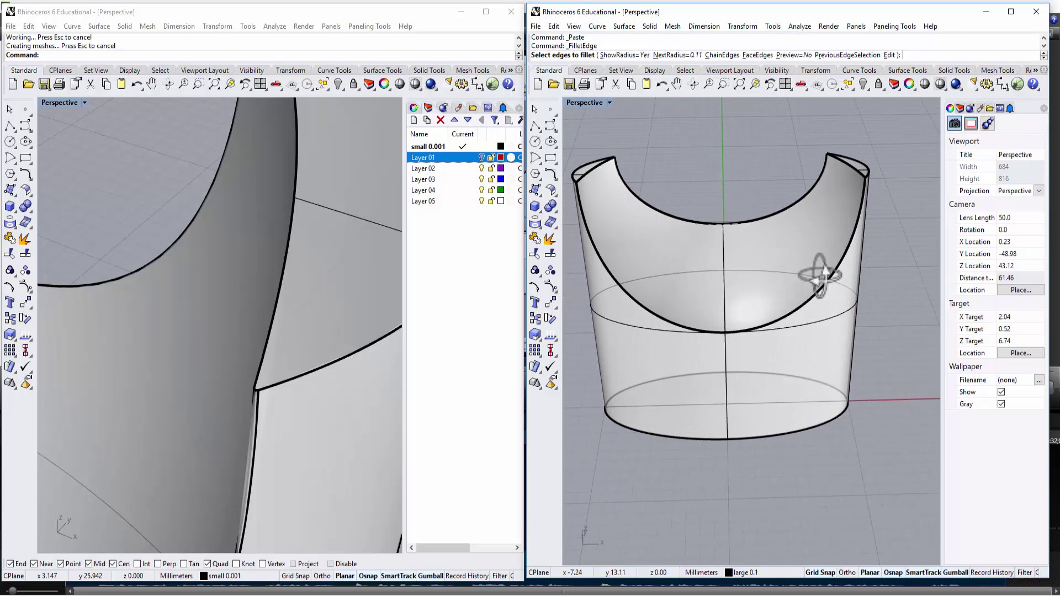
left_click(675, 55)
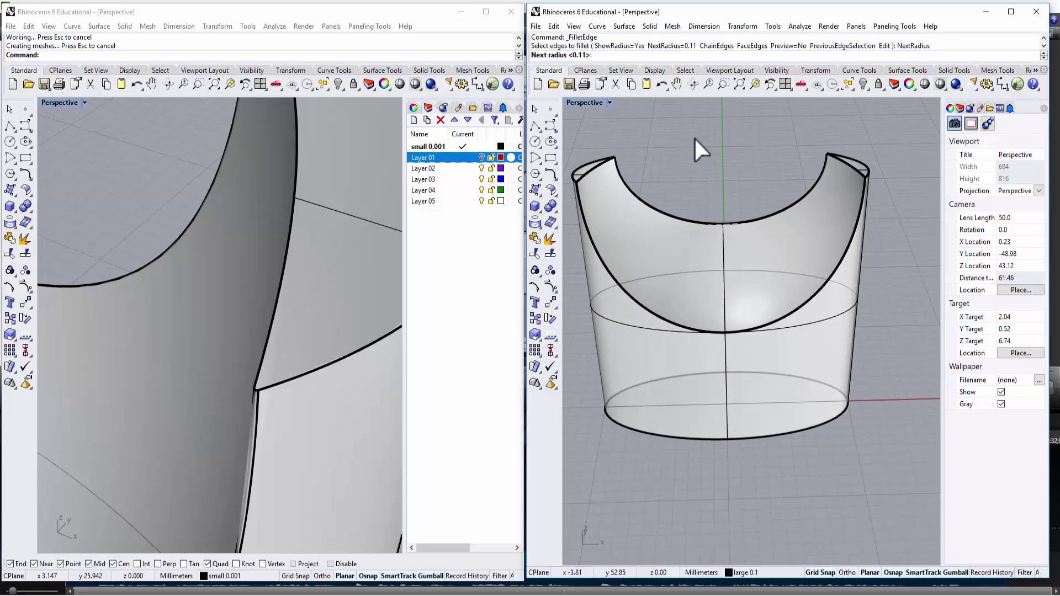
type("0.01")
key("Return")
left_click(841, 264)
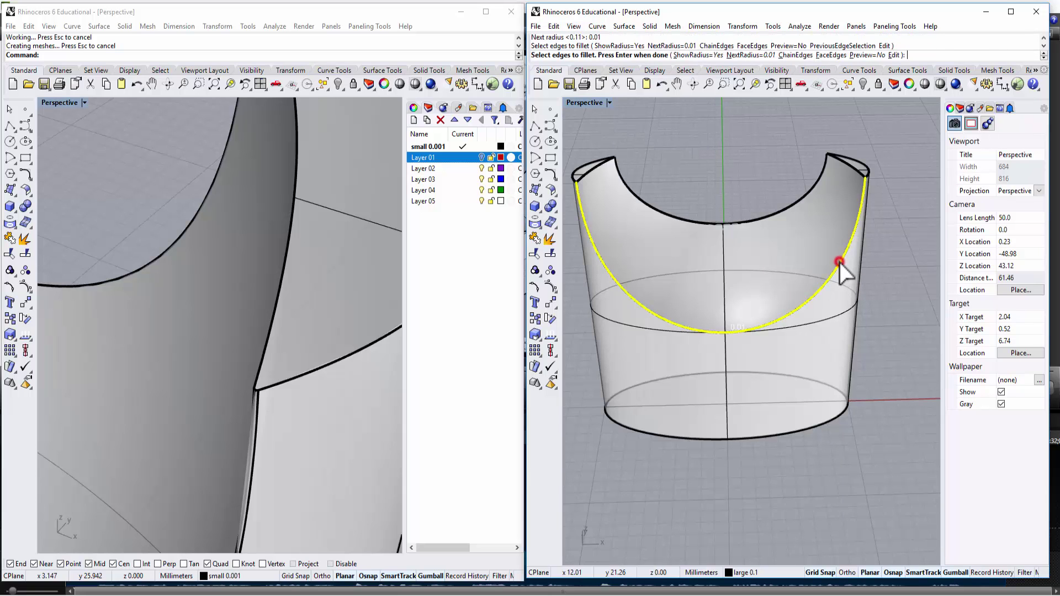
key("Return")
key("Return")
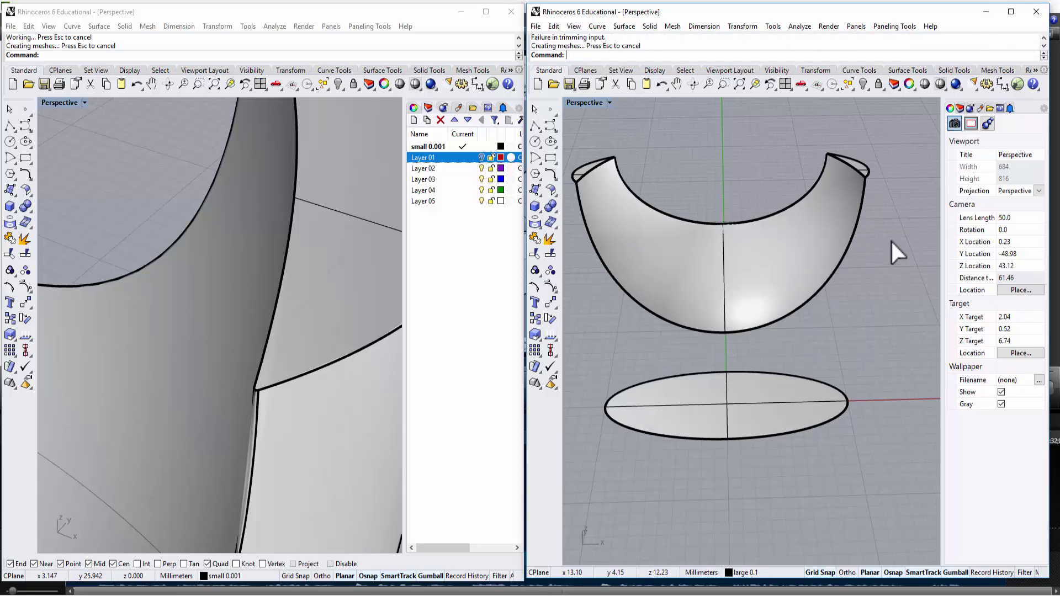
Step: Examine the fillet result in the large 0.1 document against the filleted solid in the small 0.001 document from matching angles
right_click_drag(886, 284, 856, 293)
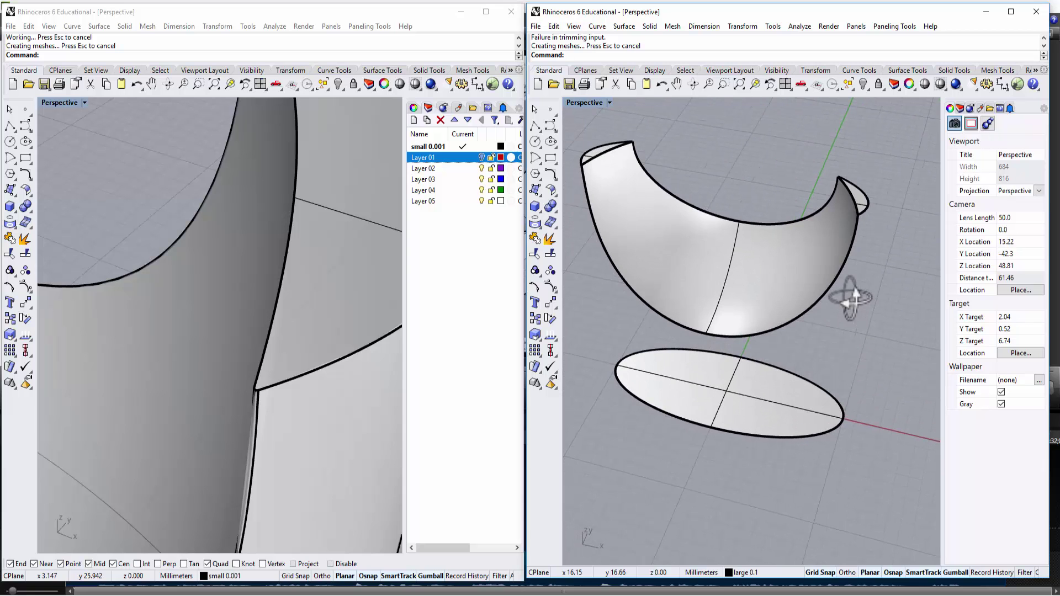
scroll(297, 256, "down", 4)
scroll(297, 261, "down", 5)
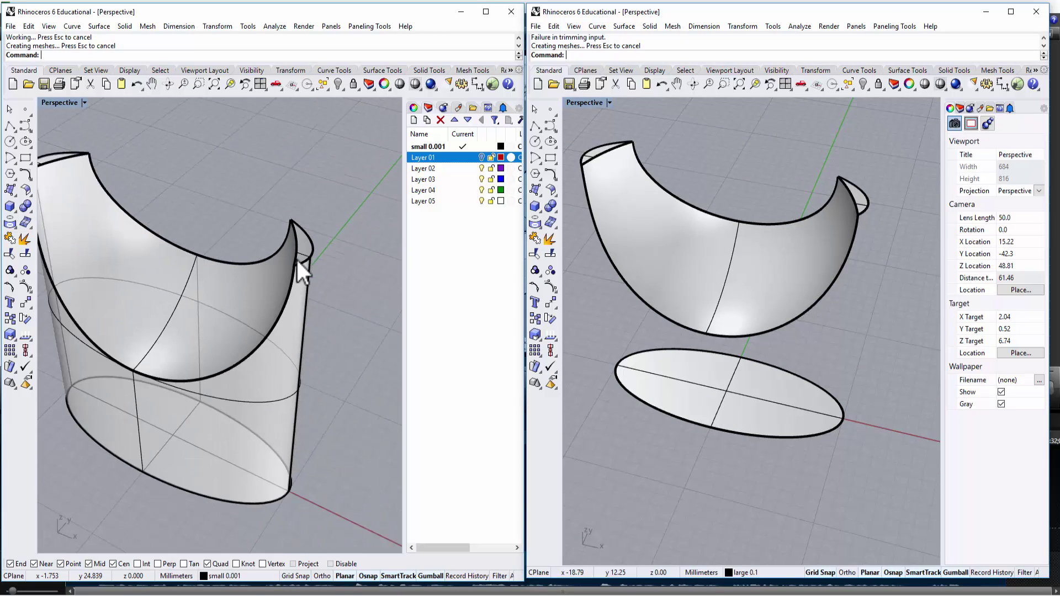
right_click_drag(297, 305, 337, 298)
scroll(243, 234, "up", 3)
right_click_drag(339, 231, 296, 237)
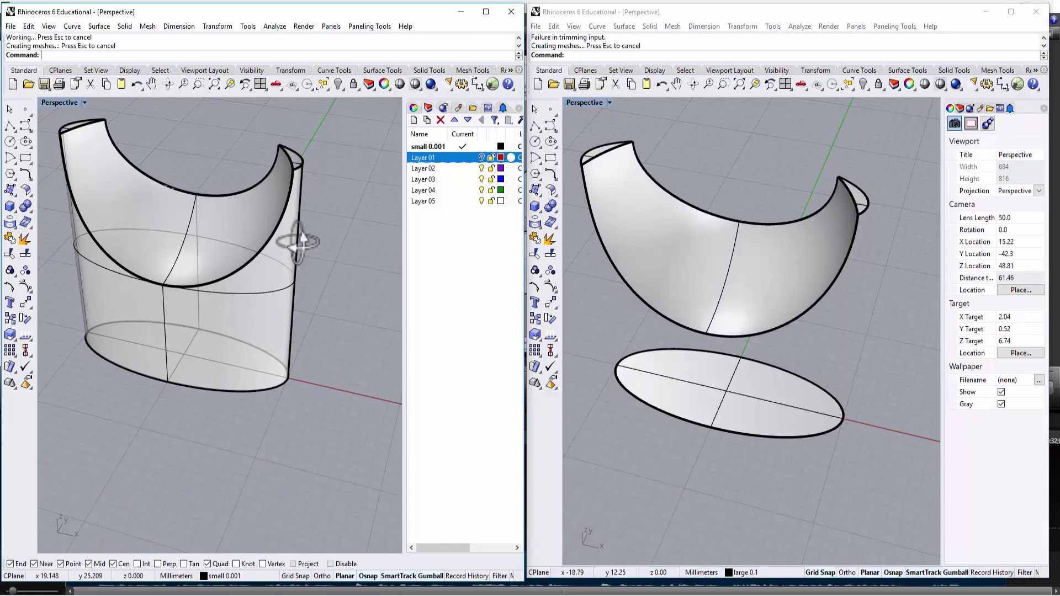
scroll(871, 257, "up", 2)
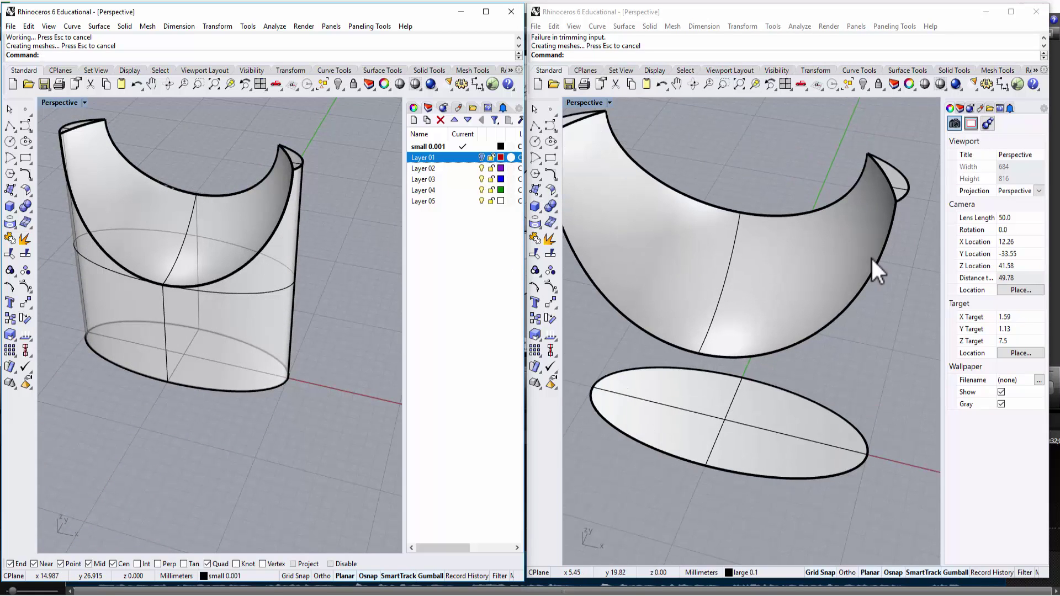
left_click(905, 270)
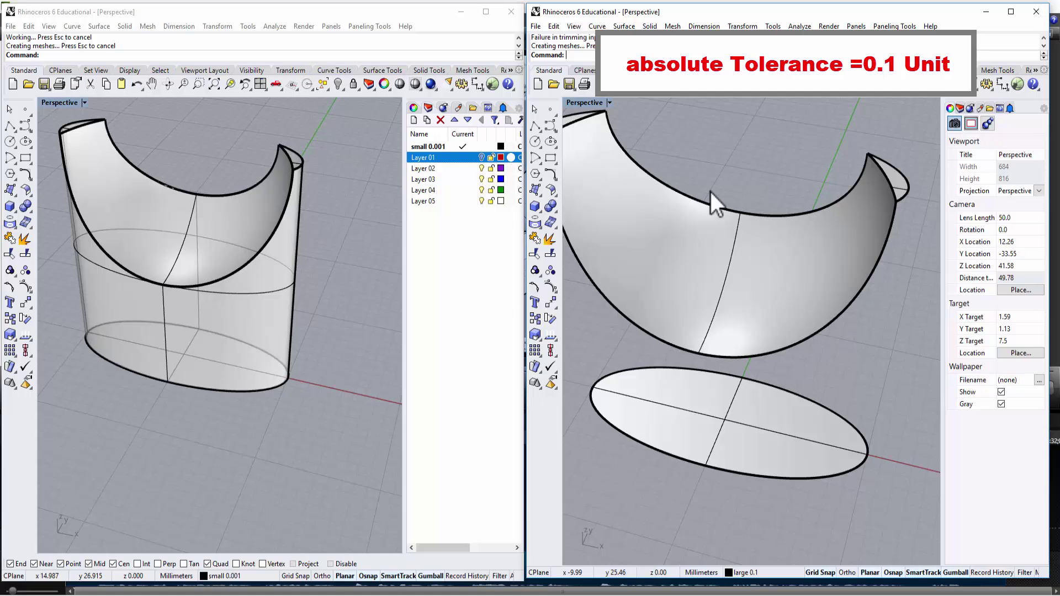
left_click(732, 164)
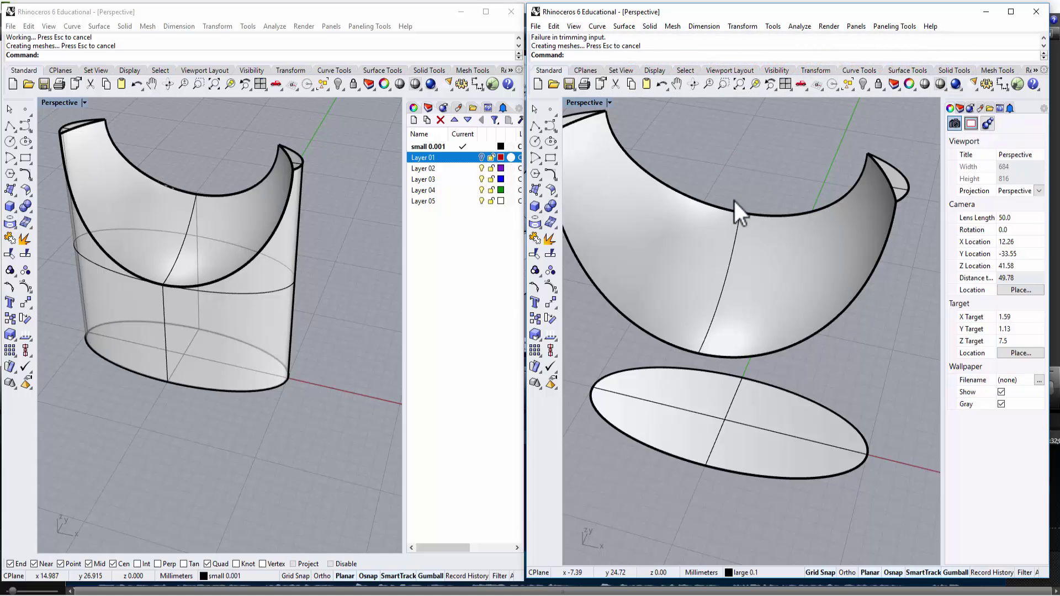
Step: Undo the fillet on the solid in the large 0.1 document
key("ctrl+z")
left_click(810, 167)
right_click_drag(840, 317, 858, 287)
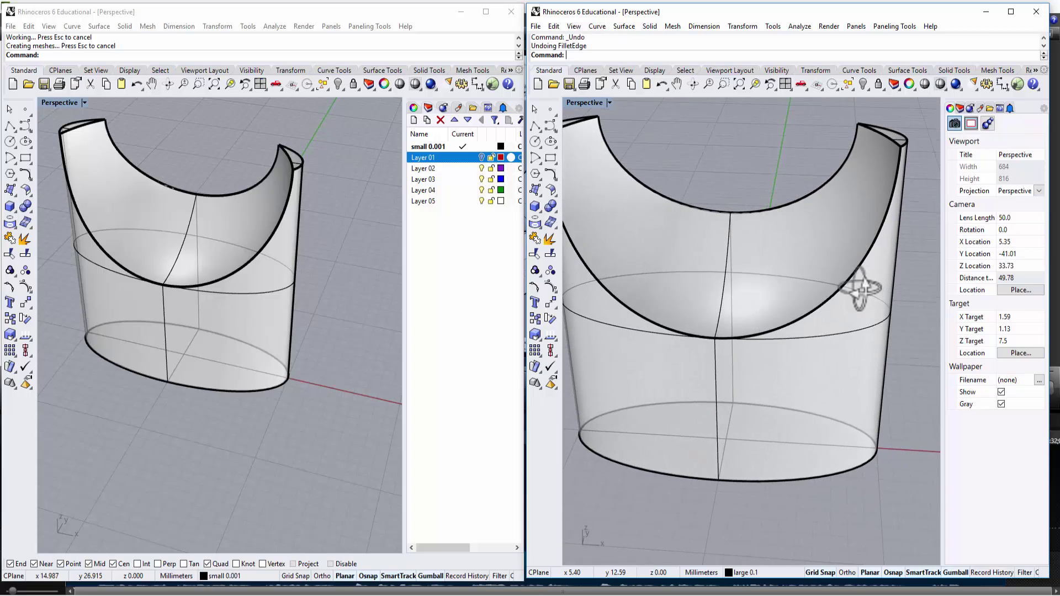
right_click_drag(893, 187, 882, 188)
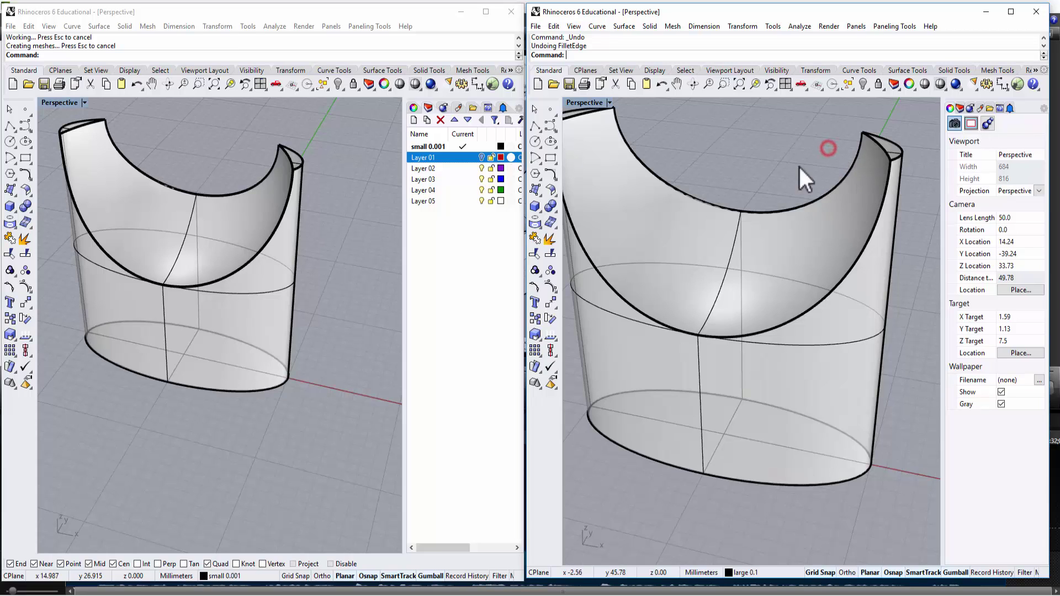
Step: Fillet the front curved upper edge of the solid in the large 0.1 document with a 0.11 mm radius
left_click(557, 205)
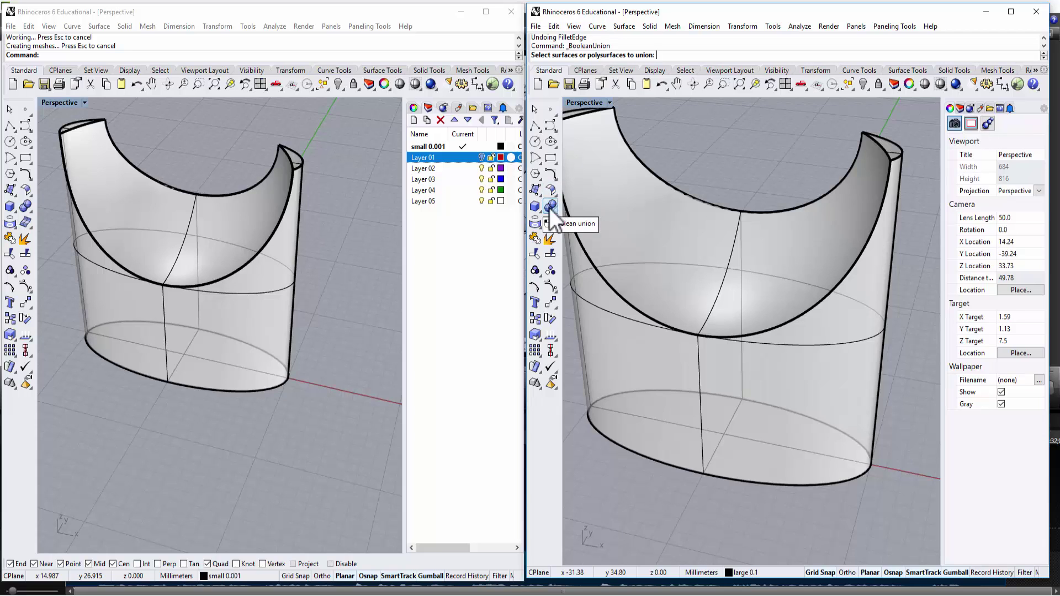
left_click(556, 209)
left_click(644, 227)
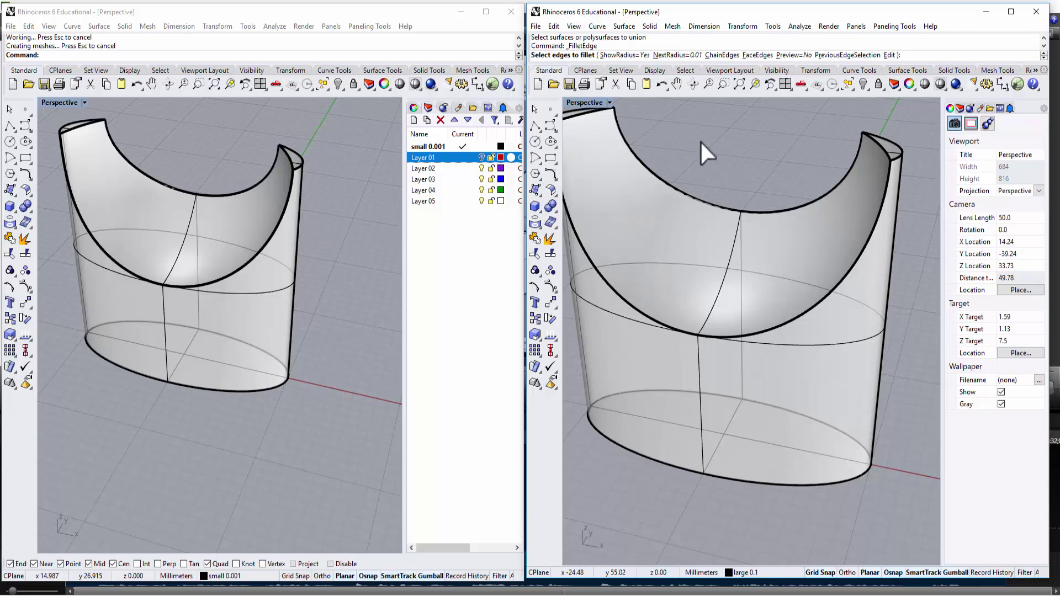
left_click(679, 56)
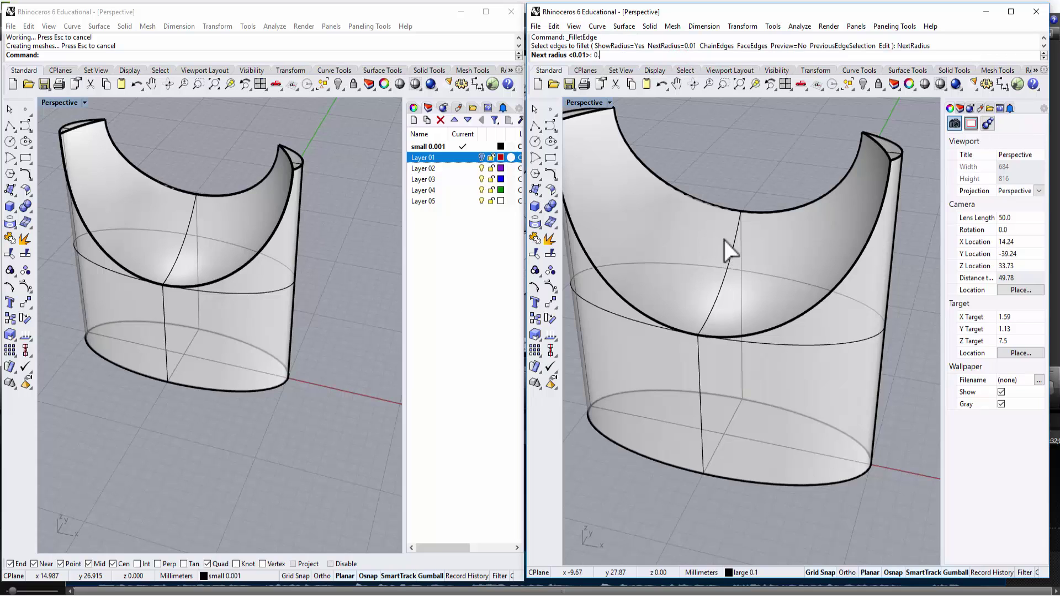
type("0.11")
key("Return")
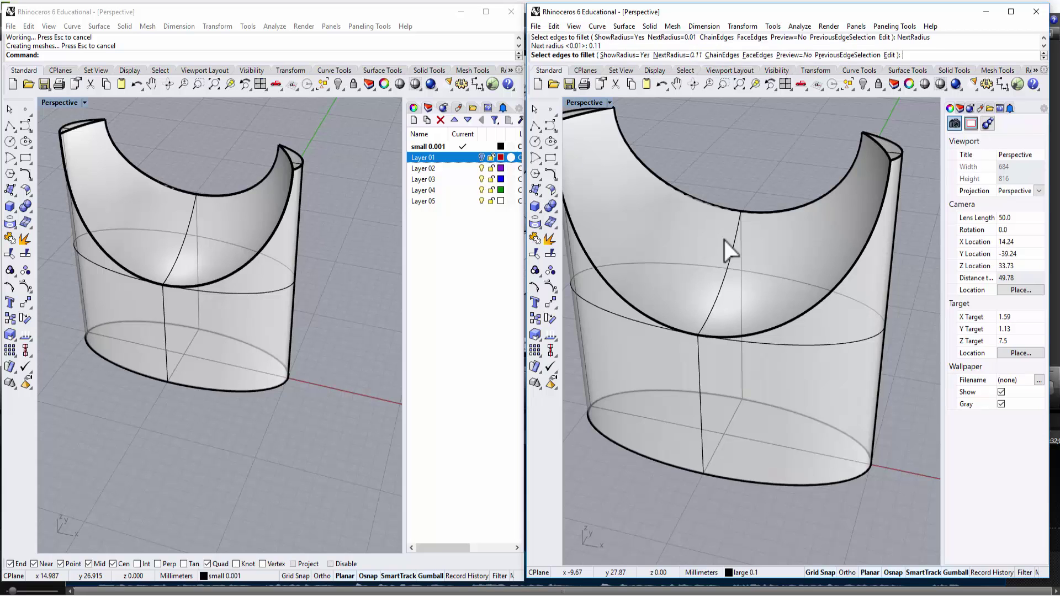
scroll(886, 191, "up", 2)
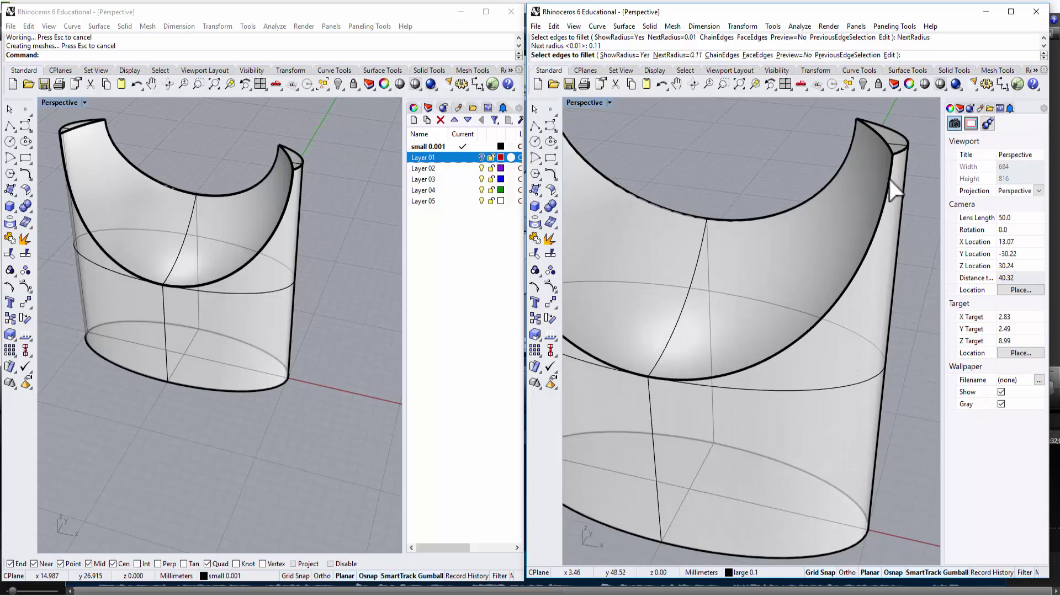
left_click(886, 184)
scroll(883, 221, "down", 3)
key("Return")
key("Return")
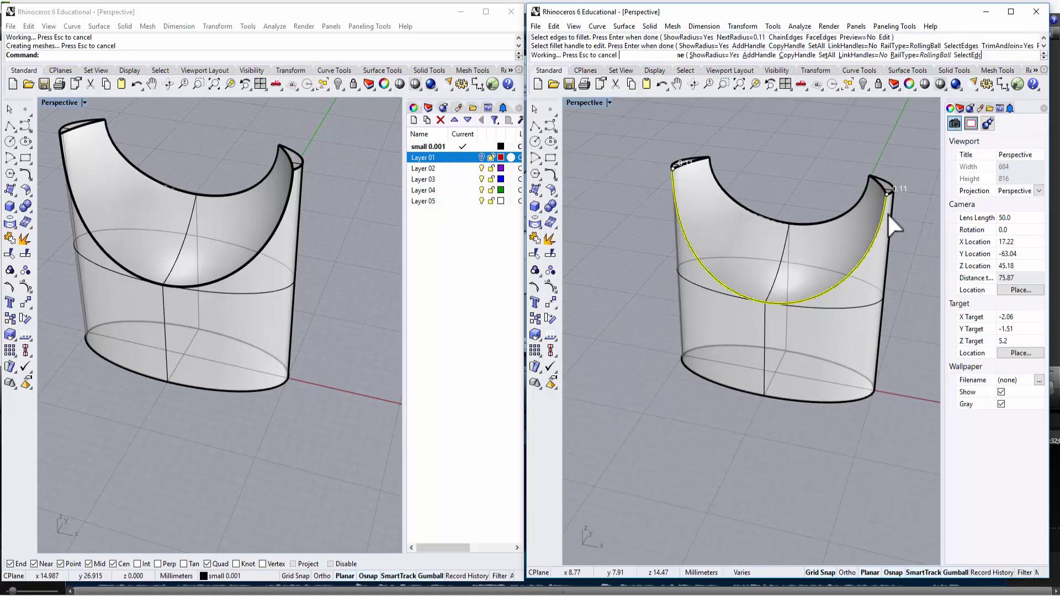
Step: Examine the 0.11 mm fillet near its upper end and compare it with the fillet in the small 0.001 document
scroll(889, 190, "up", 5)
right_click_drag(888, 212, 707, 208)
scroll(337, 225, "up", 5)
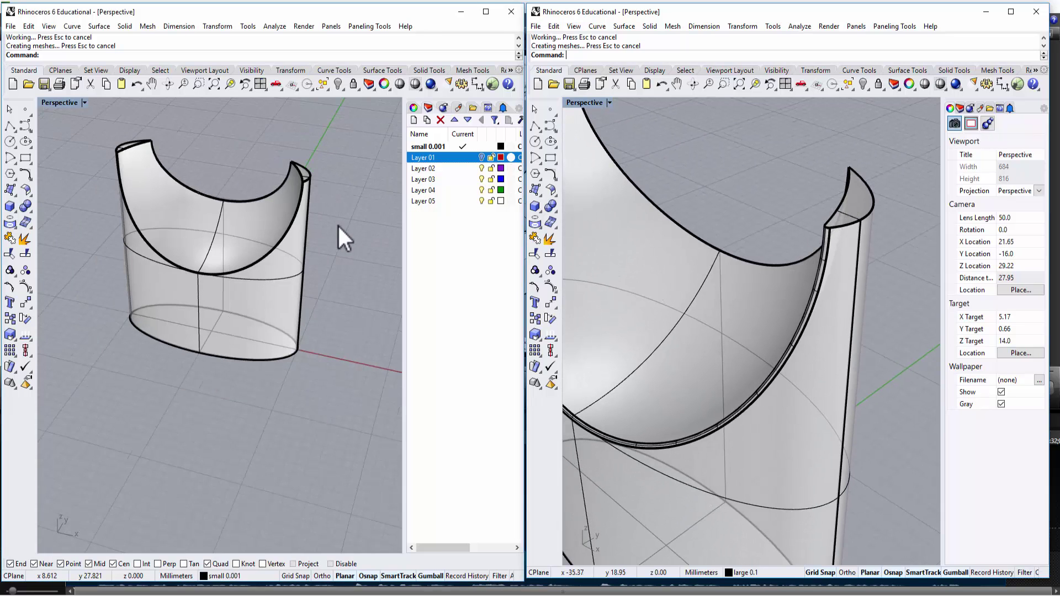
right_click_drag(315, 287, 331, 273, "shift")
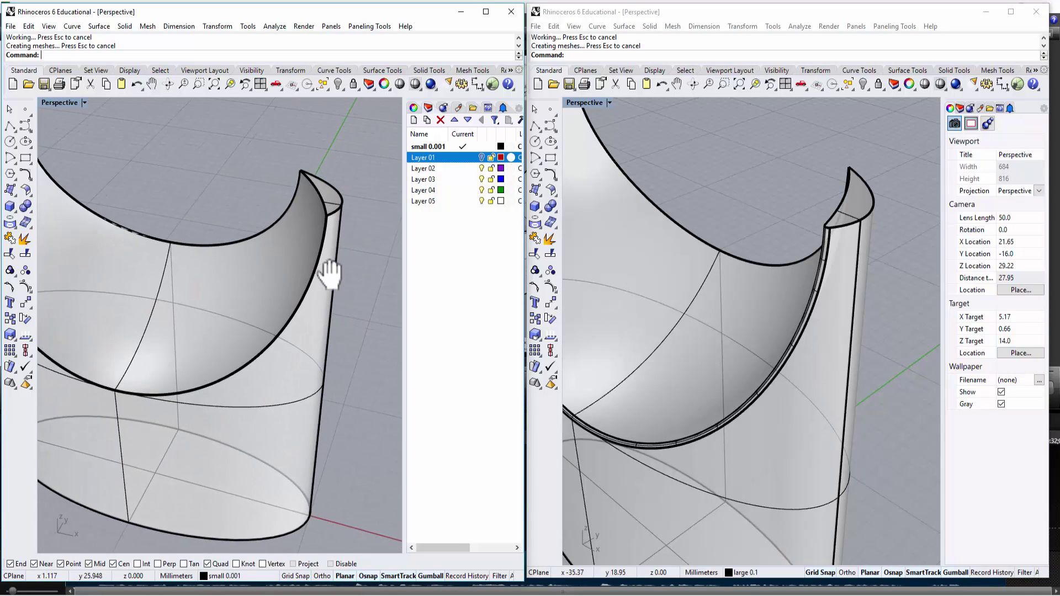
scroll(331, 272, "up", 2)
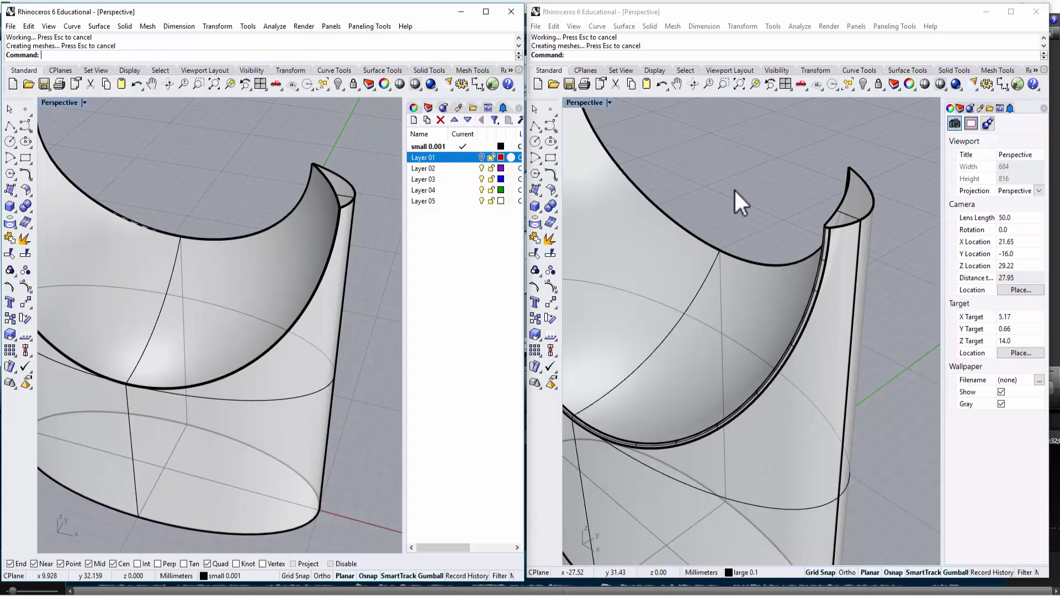
right_click_drag(757, 250, 807, 269)
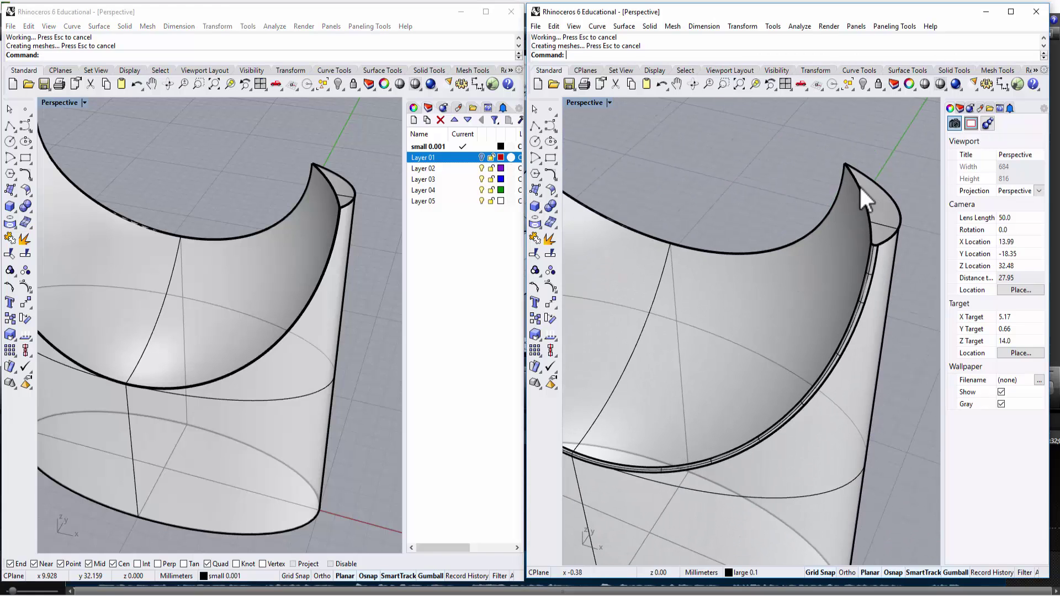
scroll(846, 162, "up", 2)
scroll(846, 162, "up", 2)
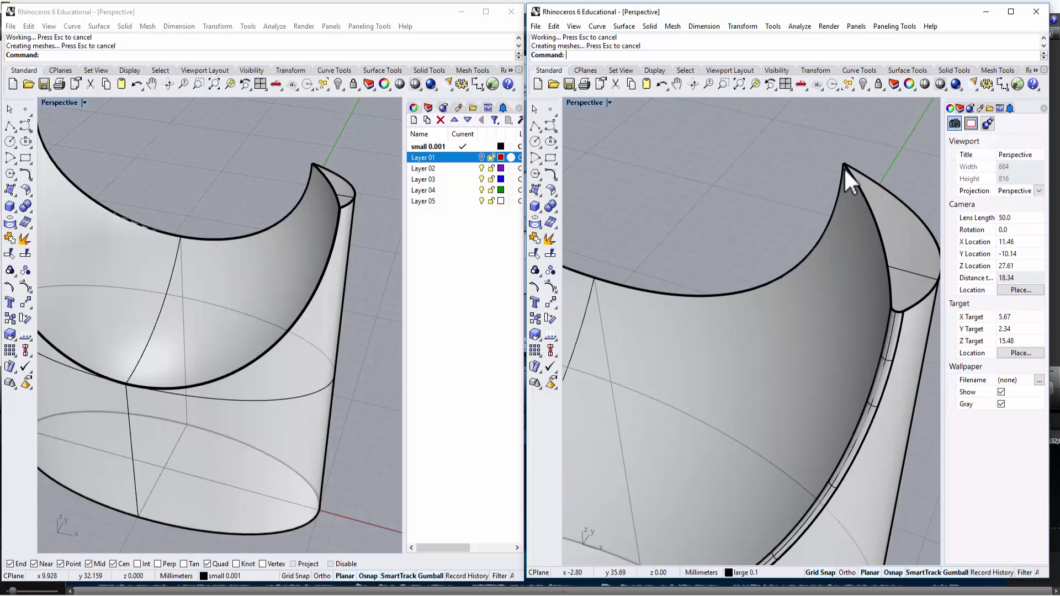
right_click_drag(844, 167, 809, 208)
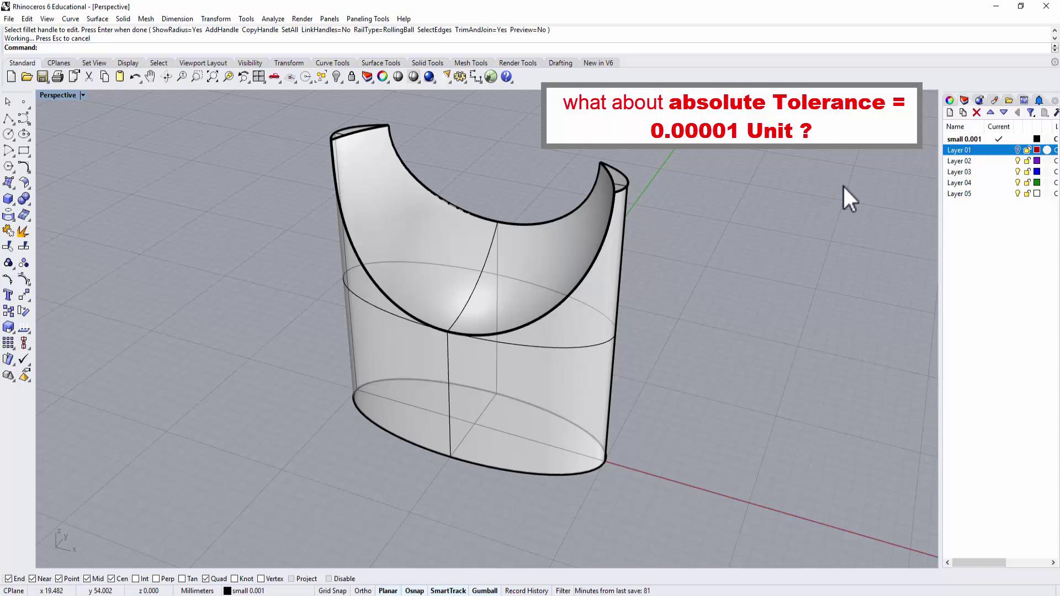
Step: Inspect the filleted front curved edge of the solid in the small 0.001 document up close and from the front
scroll(635, 194, "up", 10)
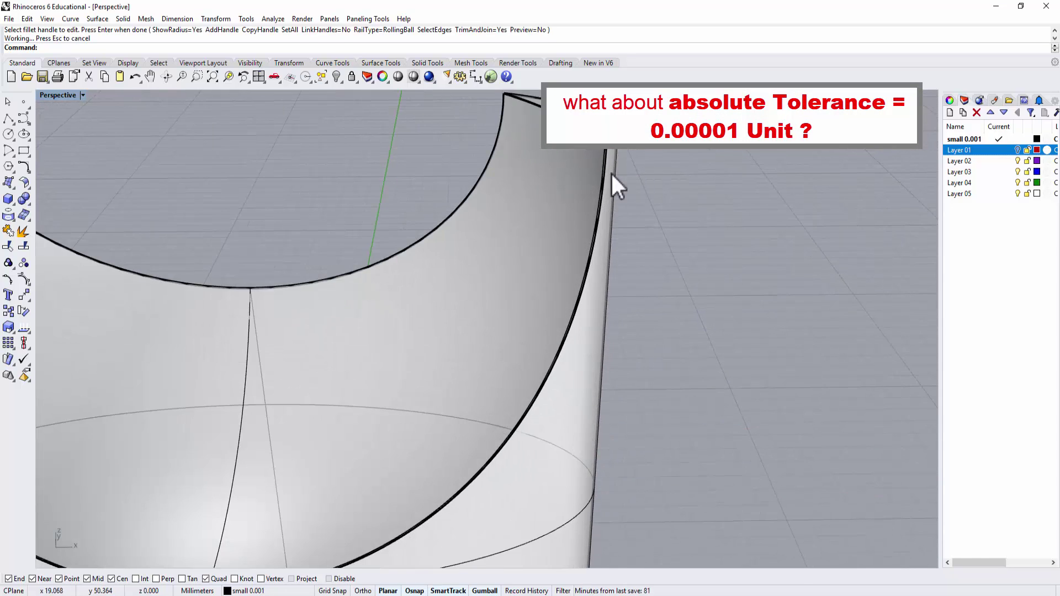
scroll(548, 177, "up", 10)
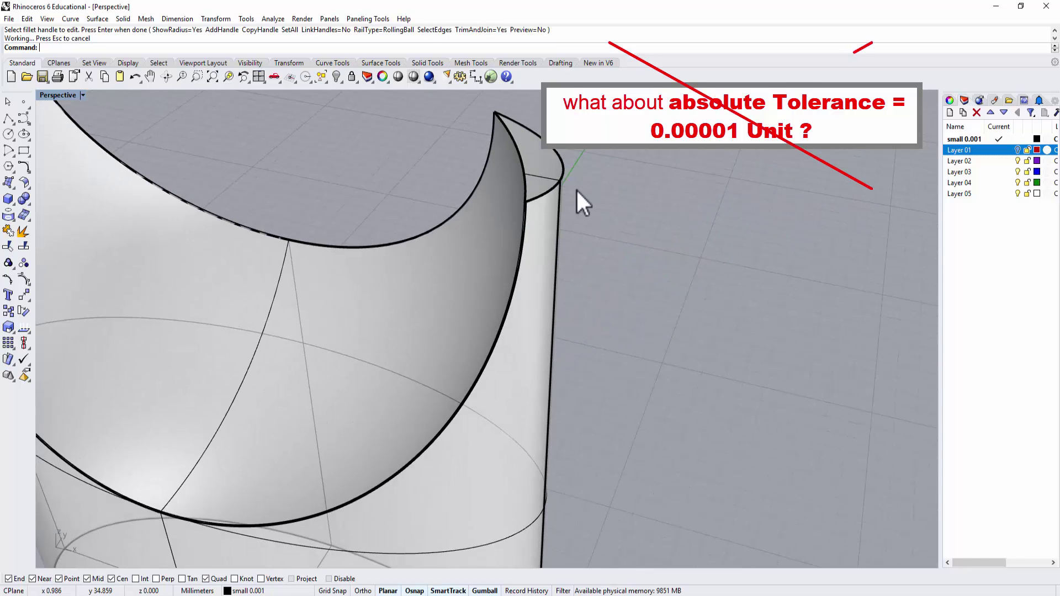
scroll(575, 188, "down", 8)
right_click_drag(598, 211, 641, 210)
scroll(641, 210, "down", 2)
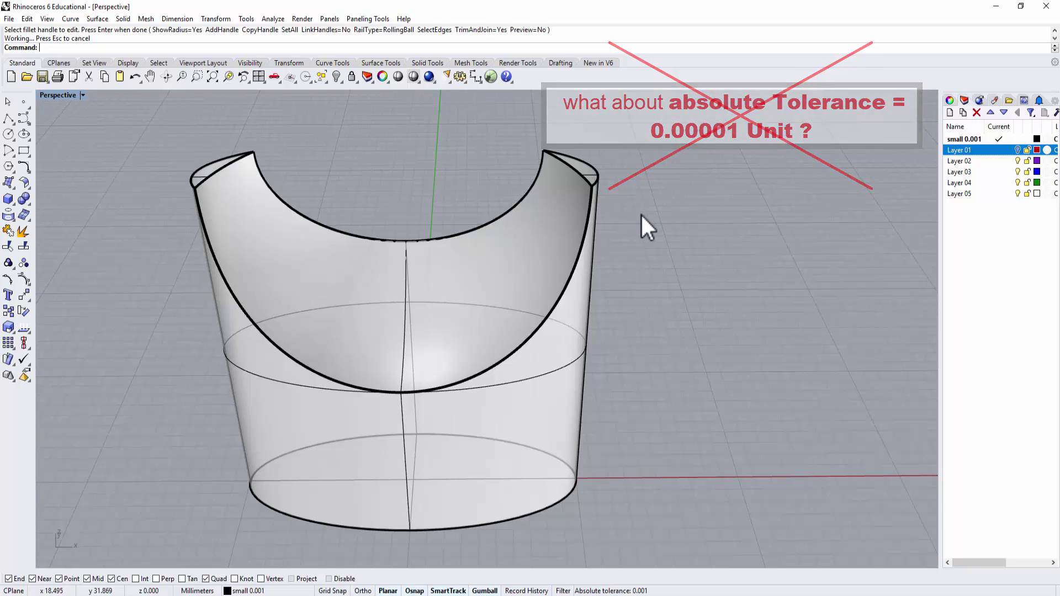
right_click_drag(703, 223, 642, 253)
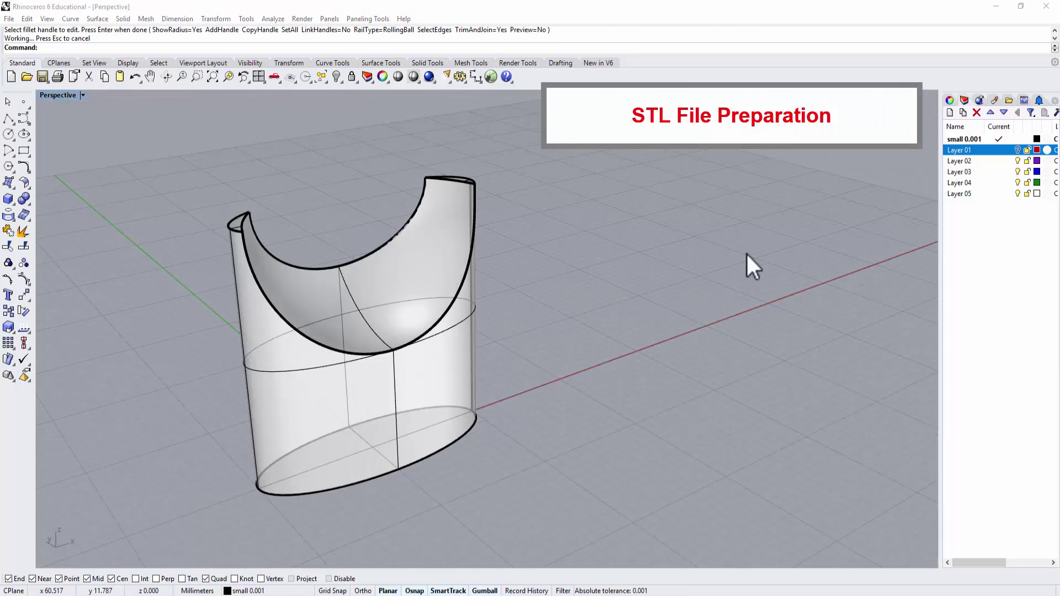
Step: Set up an export of the solid as an STL (Stereolithography) file named 0.001 in the stl printing folder
right_click_drag(660, 277, 652, 248)
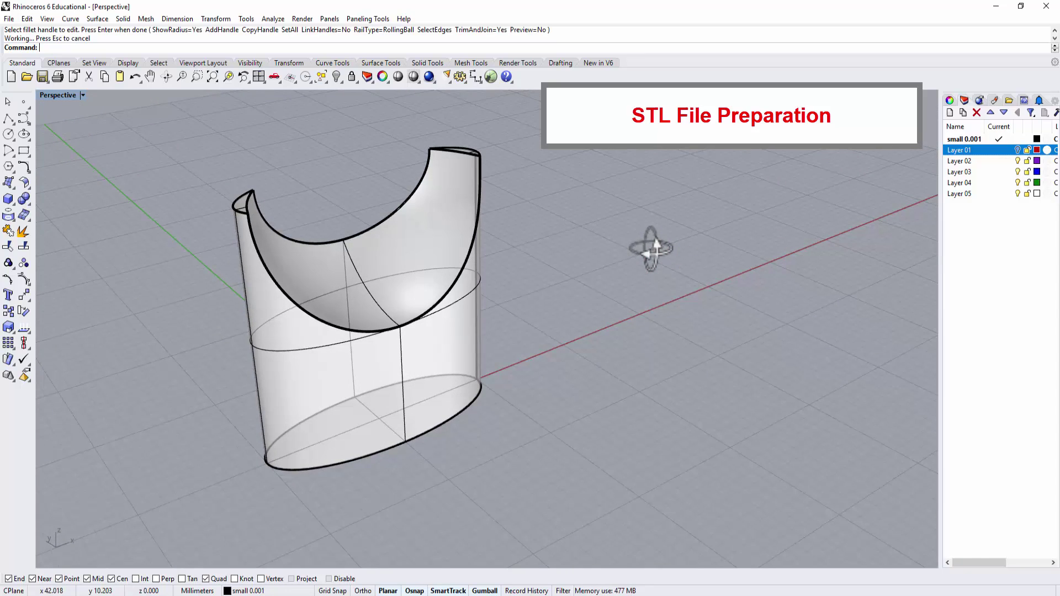
left_click(431, 271)
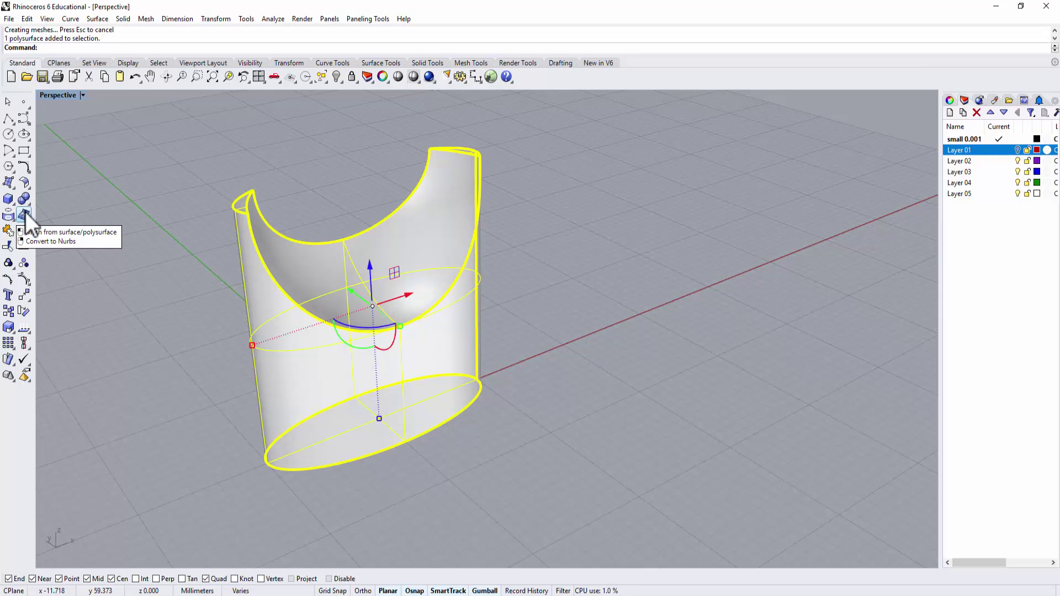
type("ex")
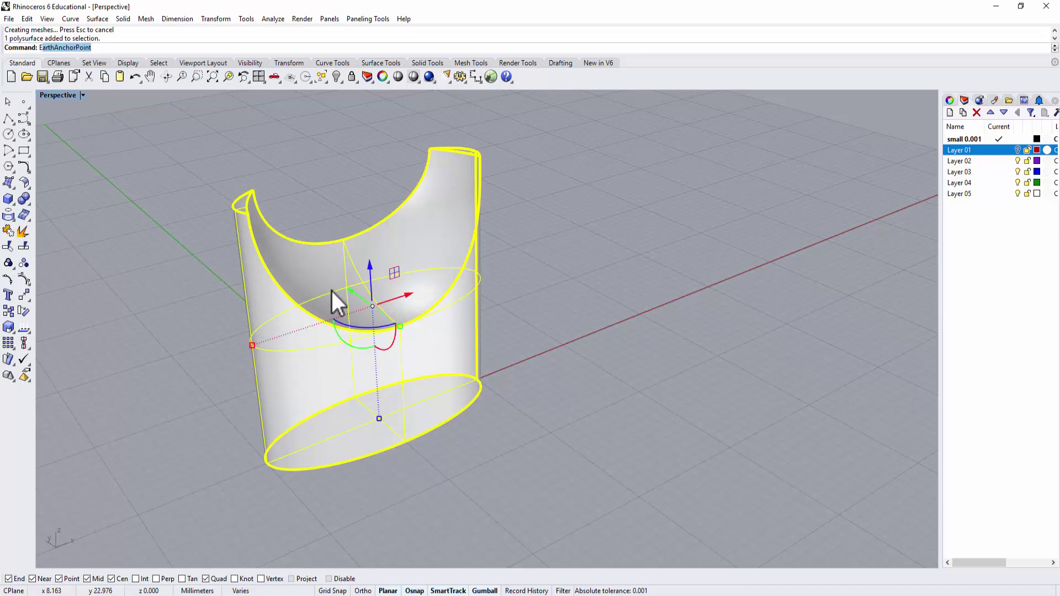
type("port")
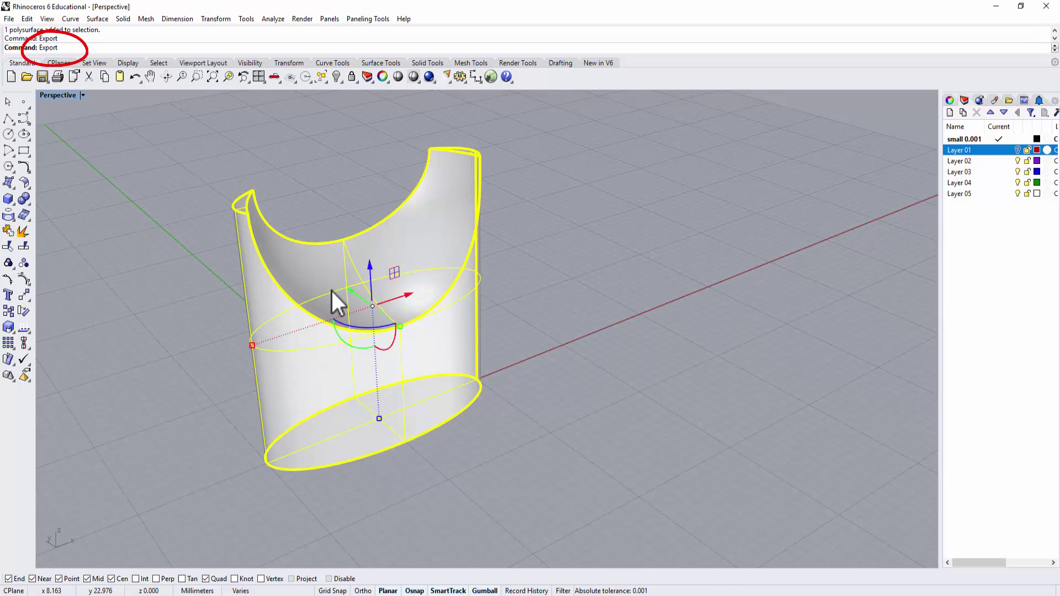
key("Return")
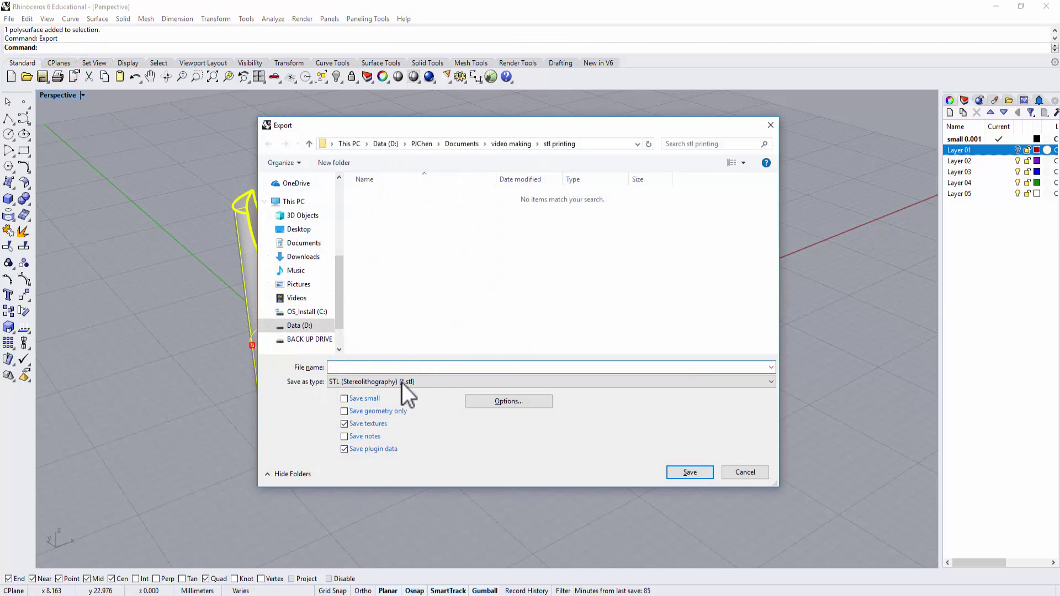
left_click(403, 386)
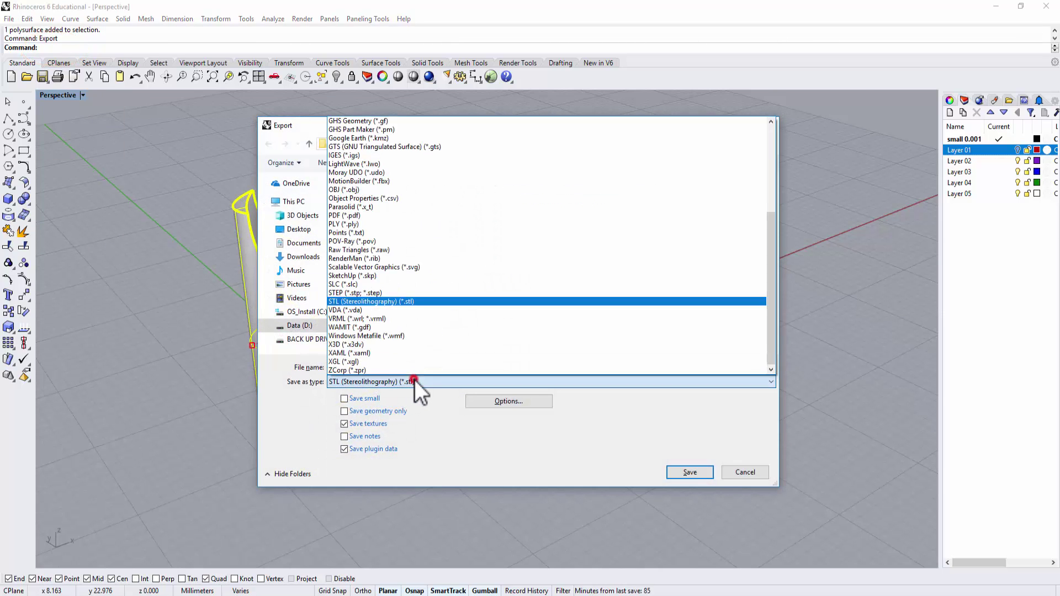
left_click(385, 303)
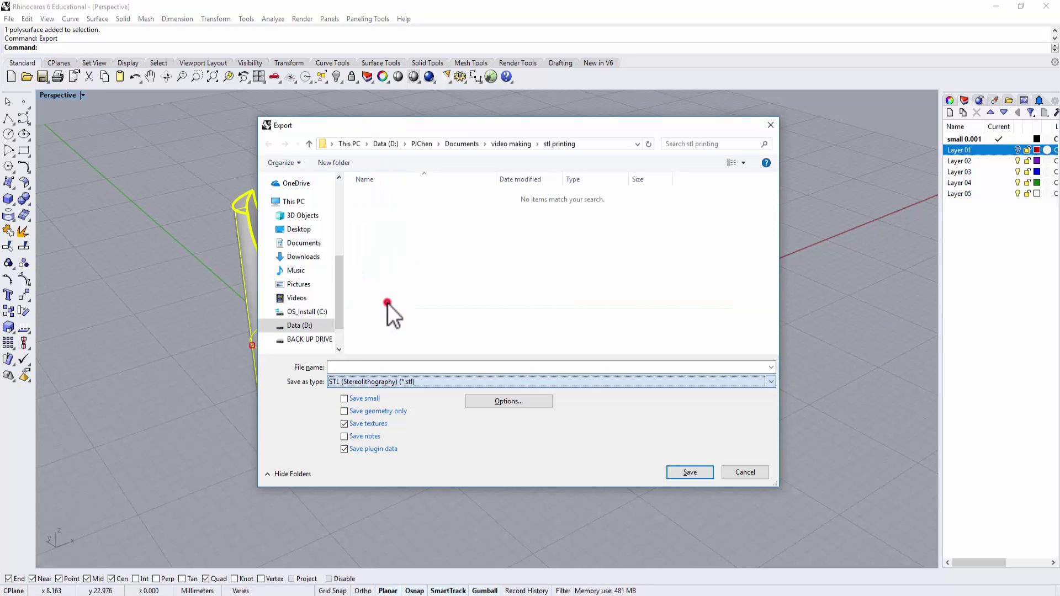
left_click(379, 367)
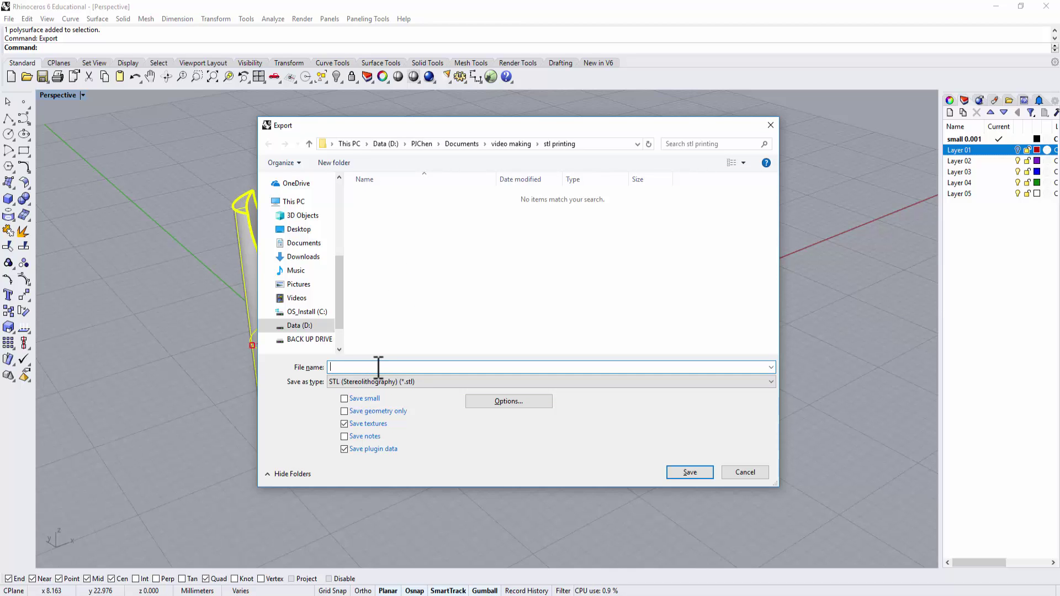
type("0.001")
key("Return")
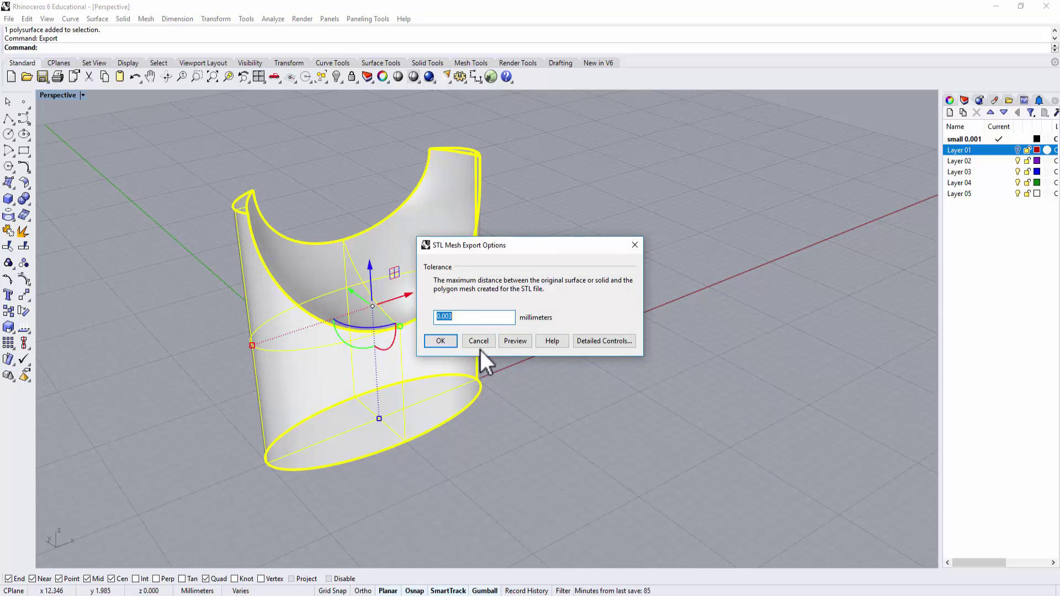
Step: Set the STL mesh tolerance to 0.001 mm and finish the export in binary format
type("0.001")
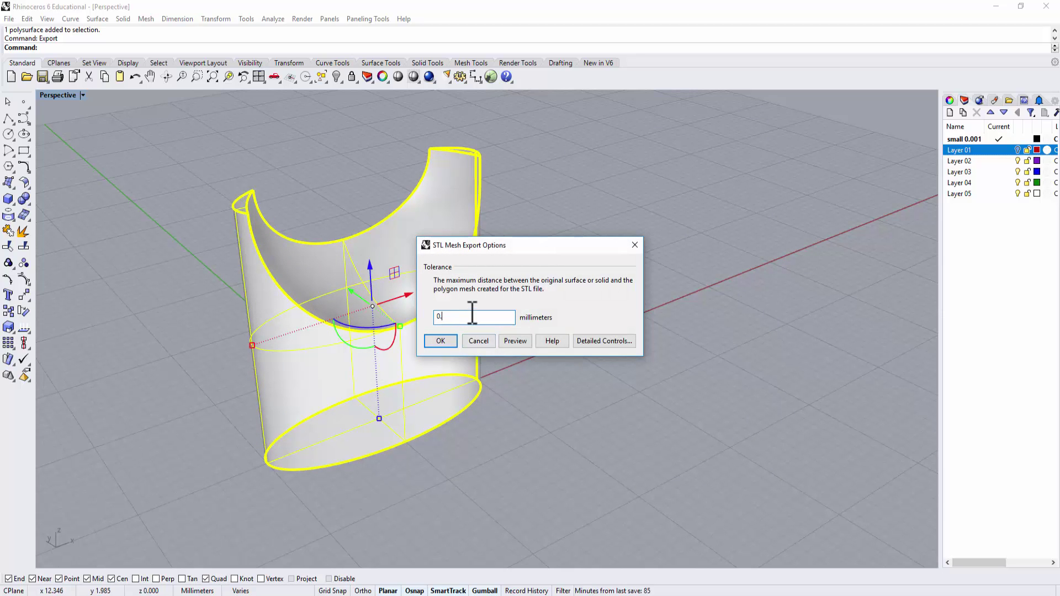
left_click(449, 341)
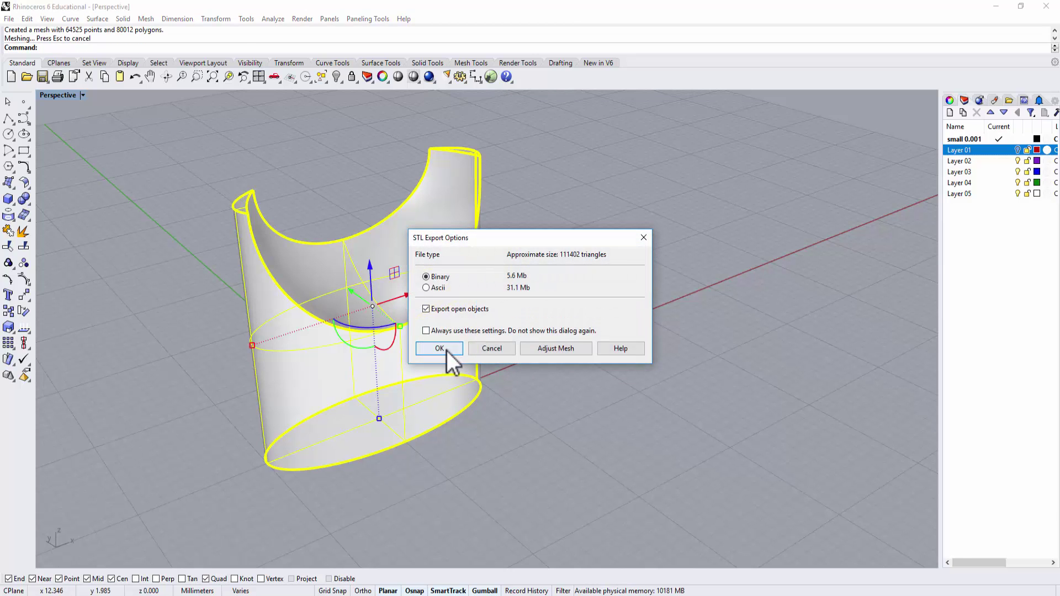
left_click(446, 351)
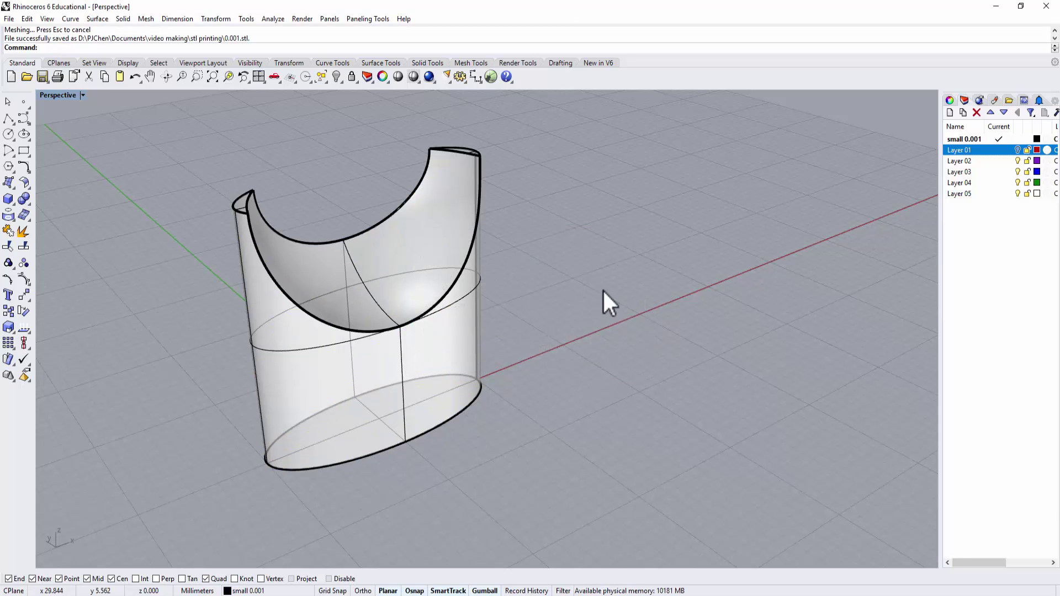
Step: Export the solid again as a binary STL file named 0.002 with a mesh tolerance of 0.002 mm
left_click(434, 277)
type("Export")
key("Return")
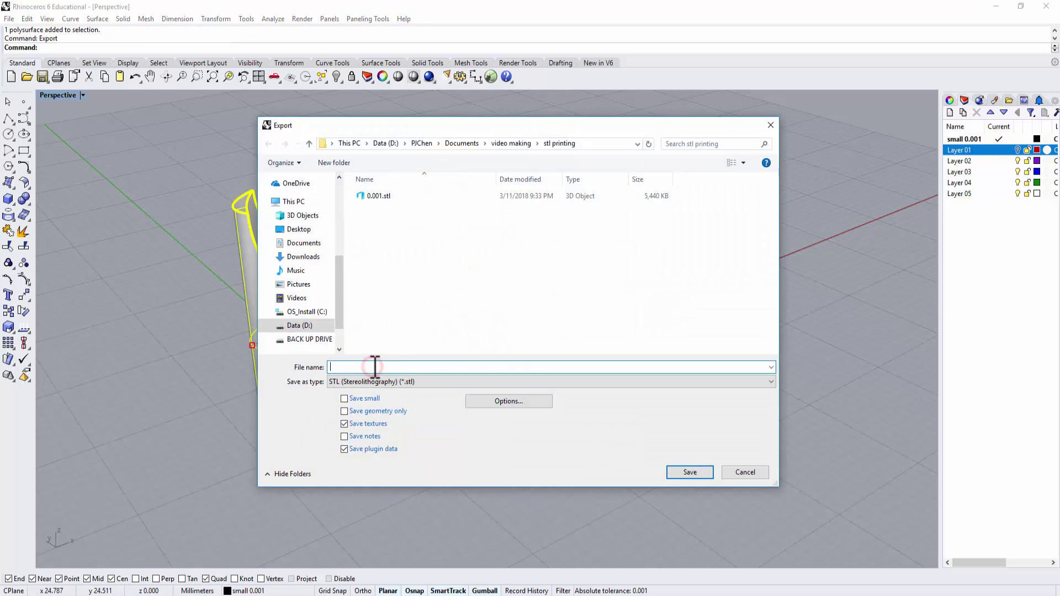
type("0.002")
left_click(690, 472)
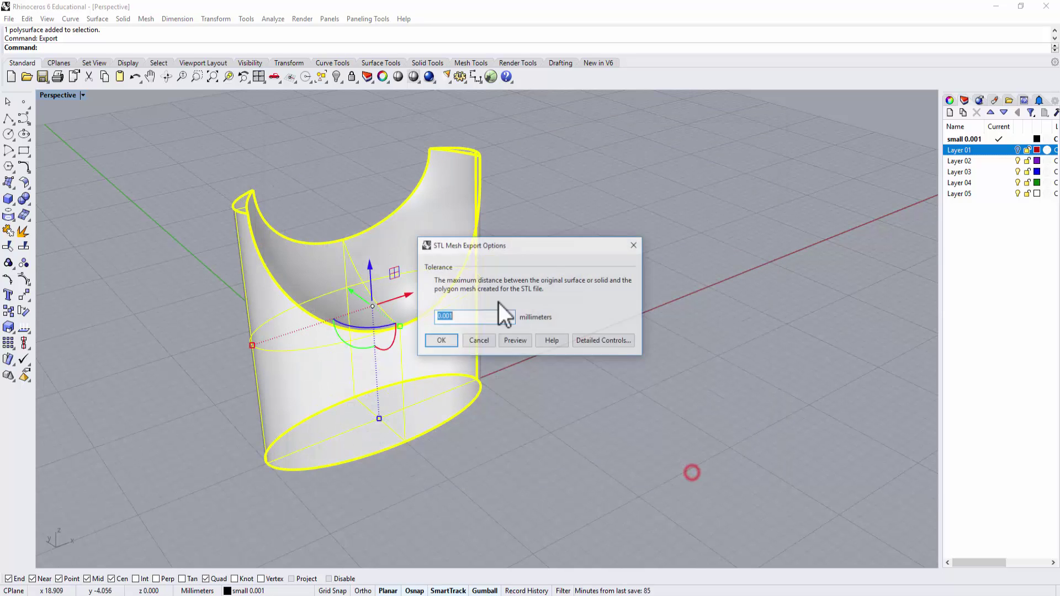
left_click(475, 316)
key("BackSpace")
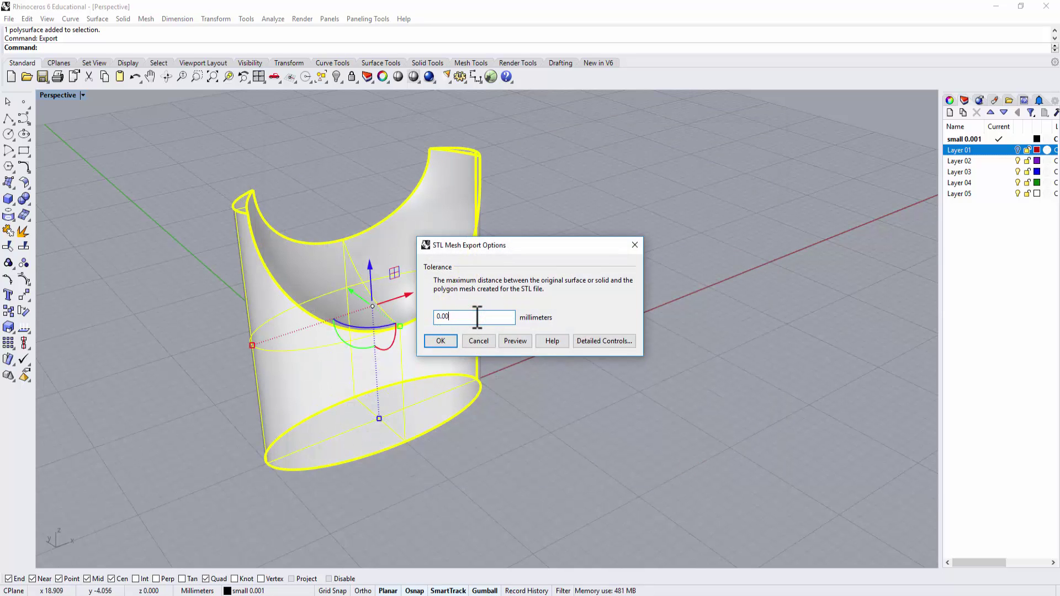
type("2")
left_click(442, 343)
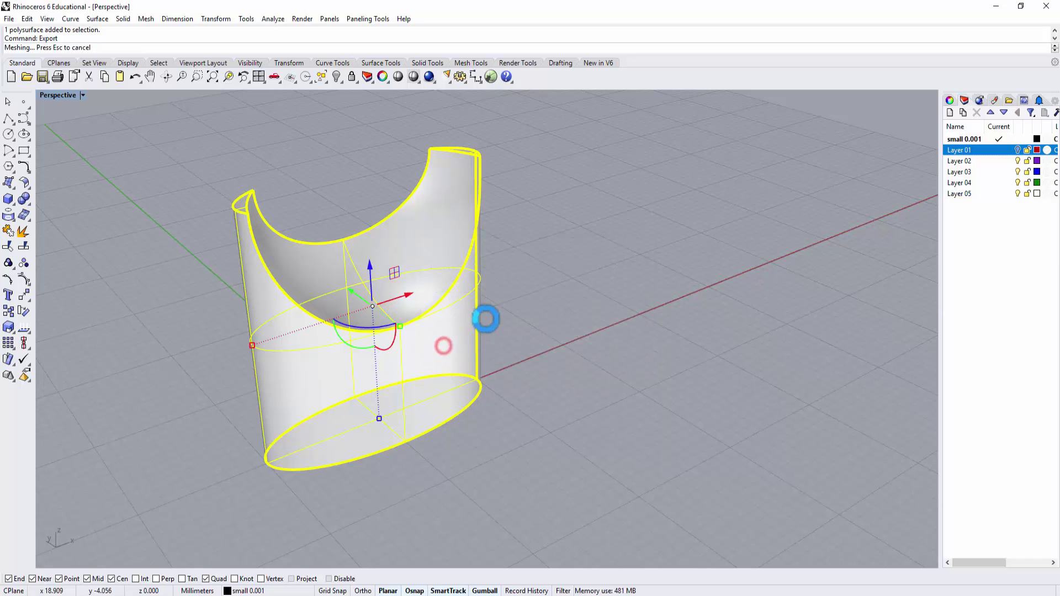
left_click(460, 351)
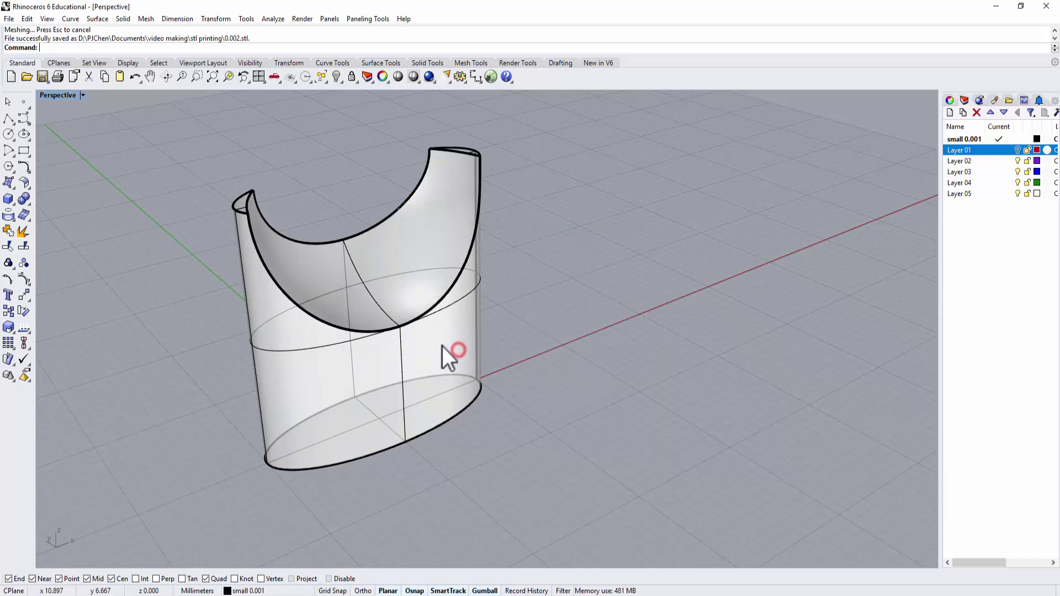
Step: Export the solid once more as a binary STL file named 0.003 with a mesh tolerance of 0.003 mm
key("Return")
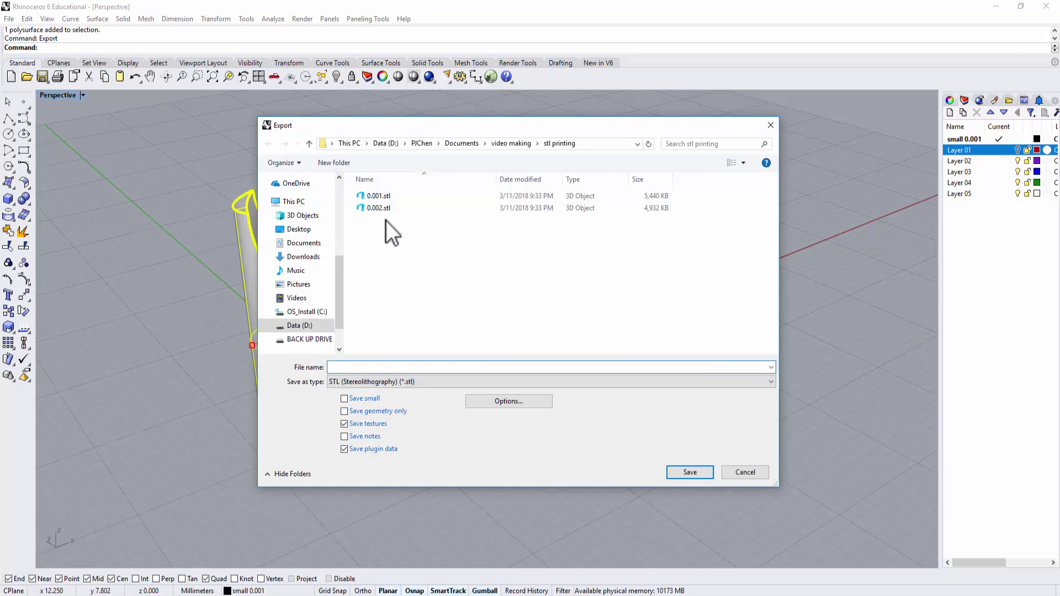
type("0.003")
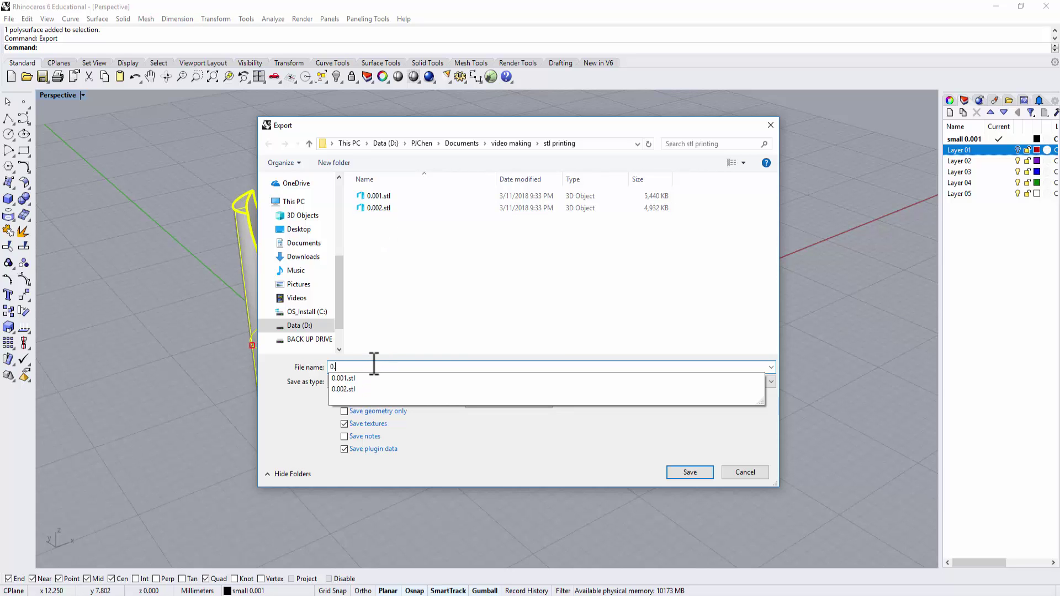
left_click(697, 475)
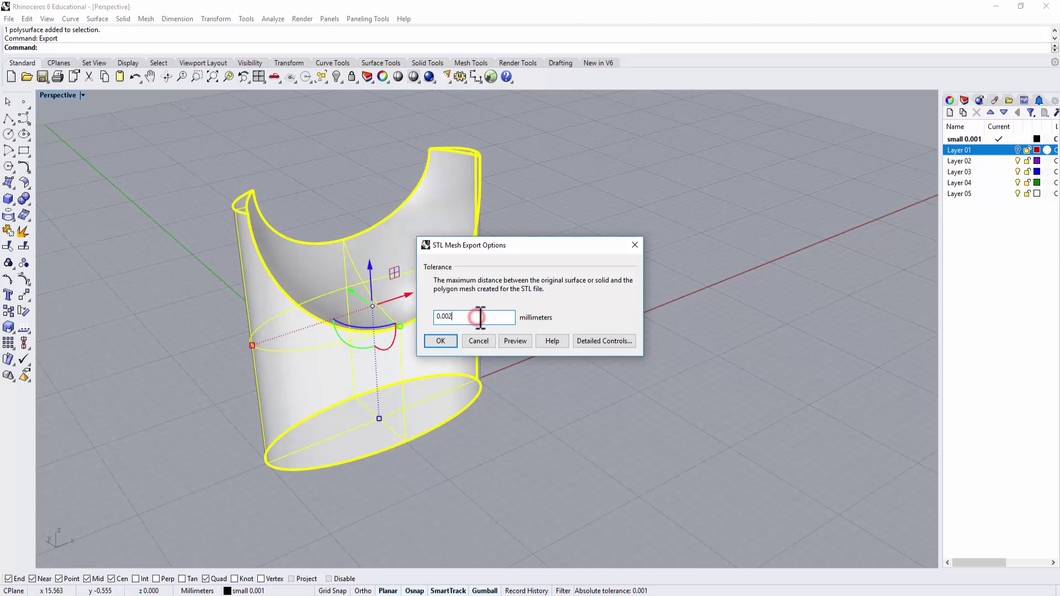
type("0.003")
key("Return")
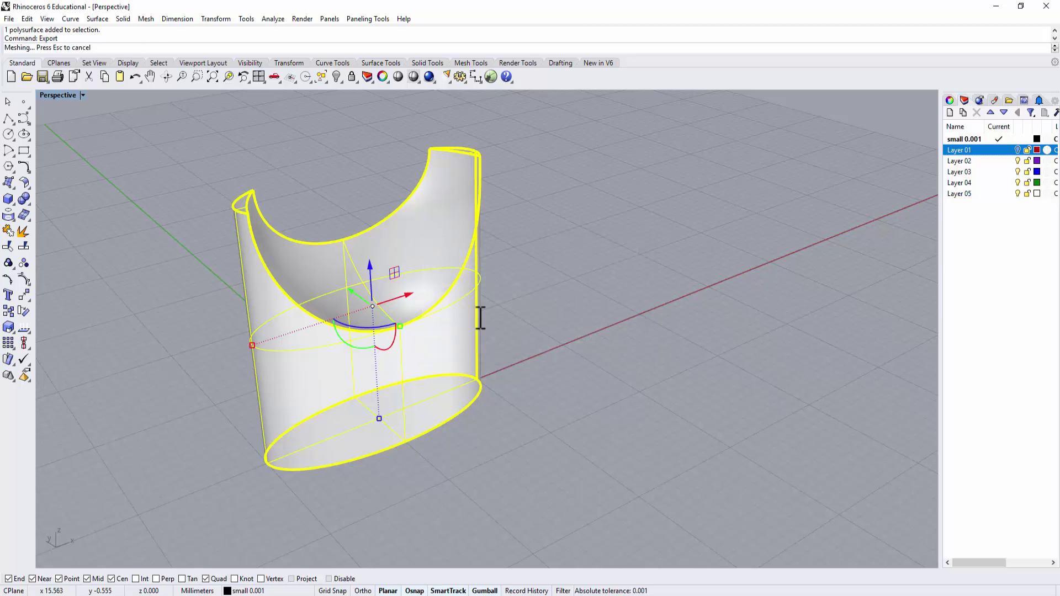
key("Return")
Step: Switch to File Explorer, compare the file sizes of the three exported STL files, and close the folder window
key("alt+Tab")
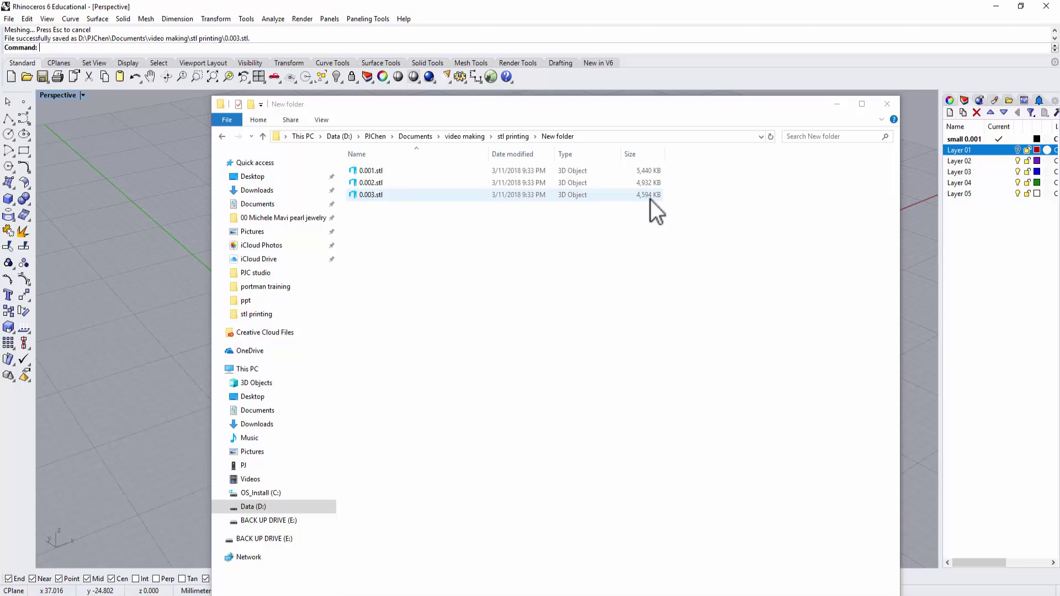
left_click(575, 258)
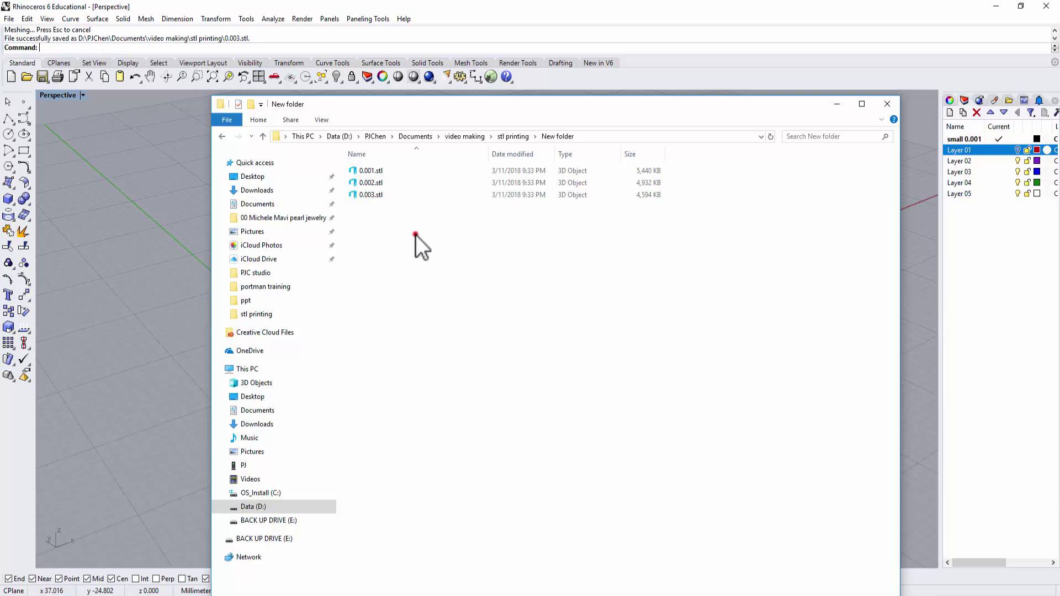
left_click(884, 110)
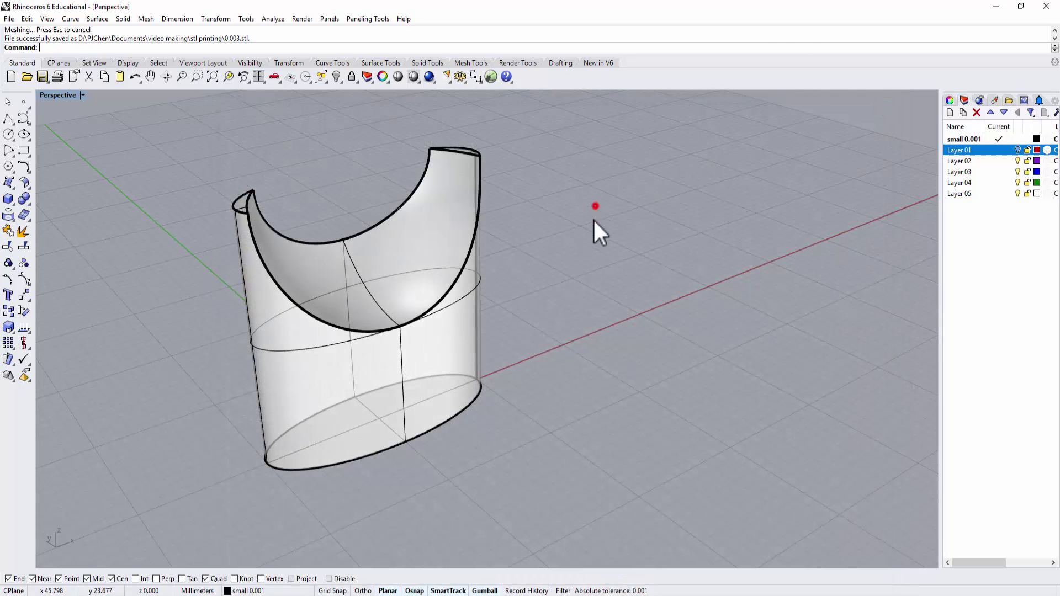
Step: Run the Mesh command on the solid to open its polygon mesh options
right_click_drag(591, 229, 610, 317)
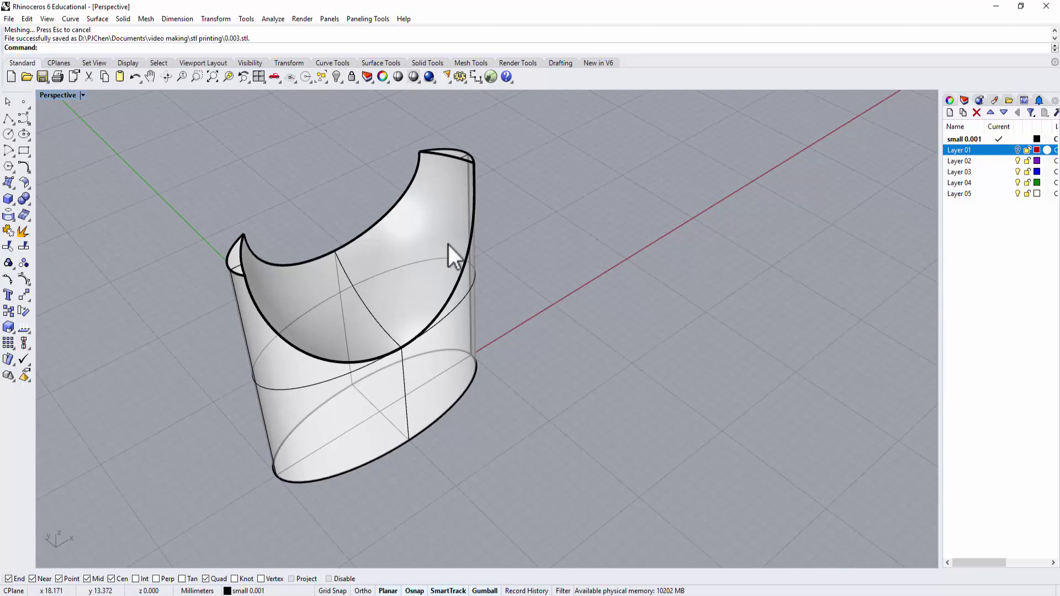
left_click(356, 170)
mouse_move(516, 230)
right_mouse_down()
mouse_move(532, 234)
mouse_move(492, 239)
right_mouse_up()
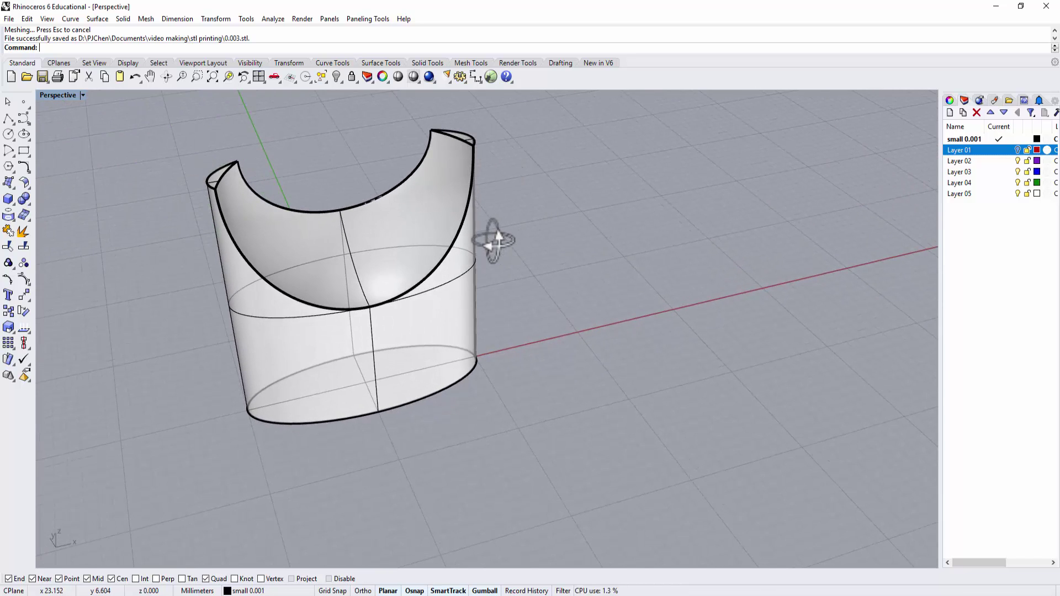
left_click(23, 213)
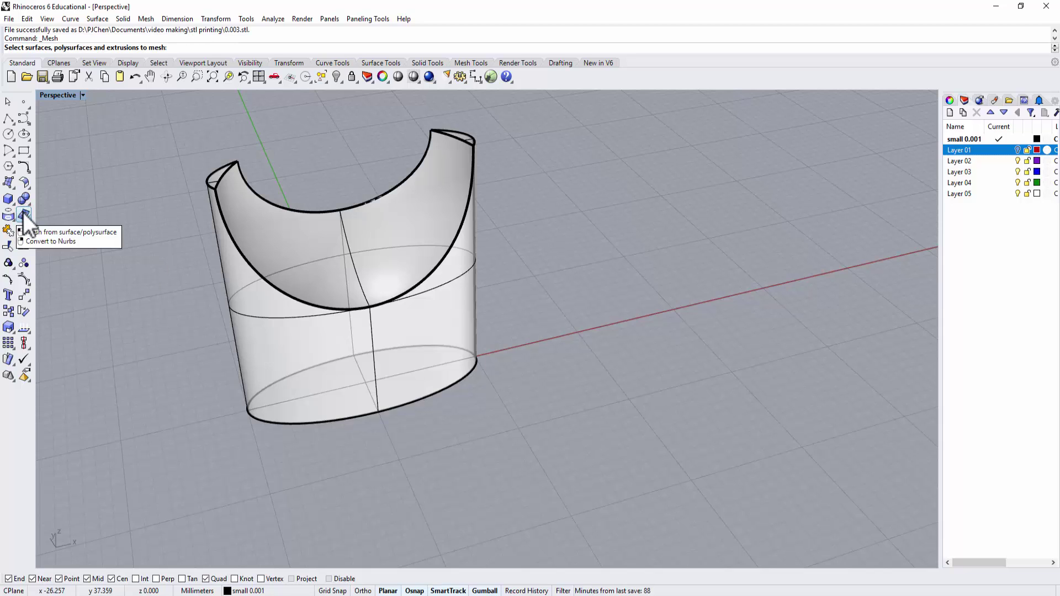
left_click(142, 17)
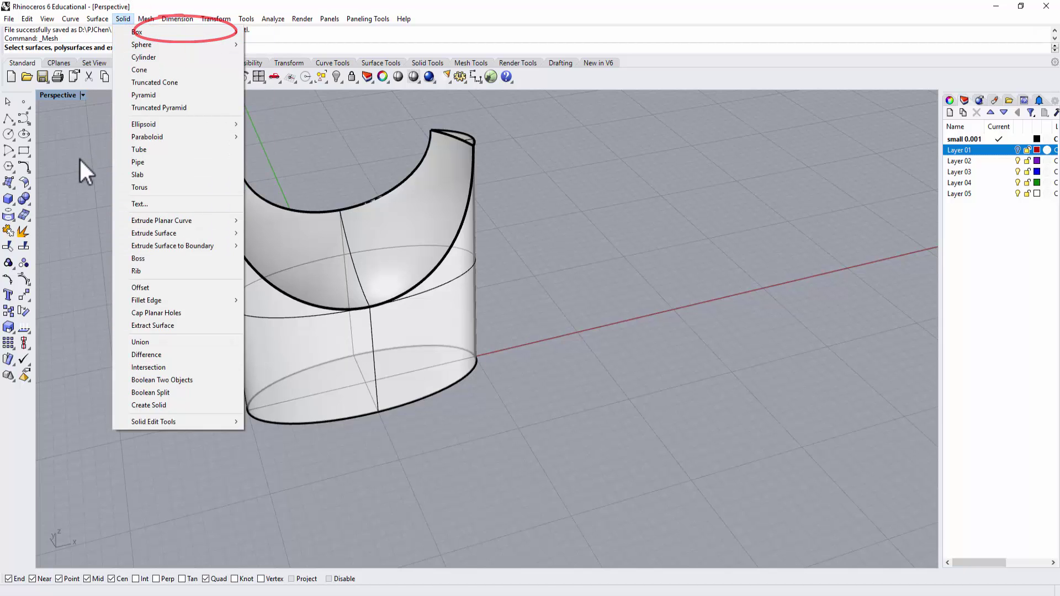
left_click(50, 260)
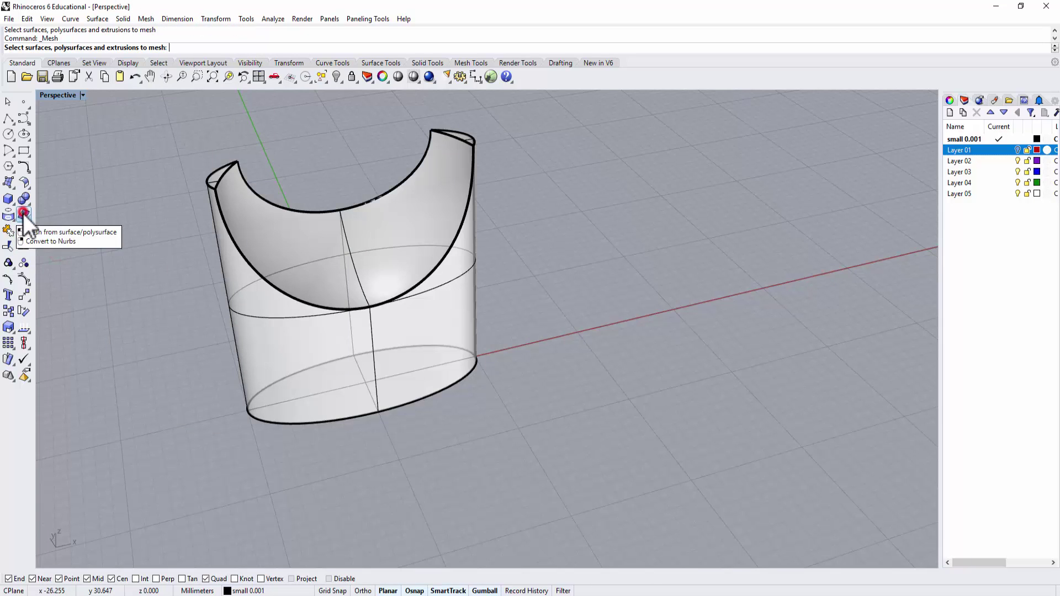
left_click(393, 253)
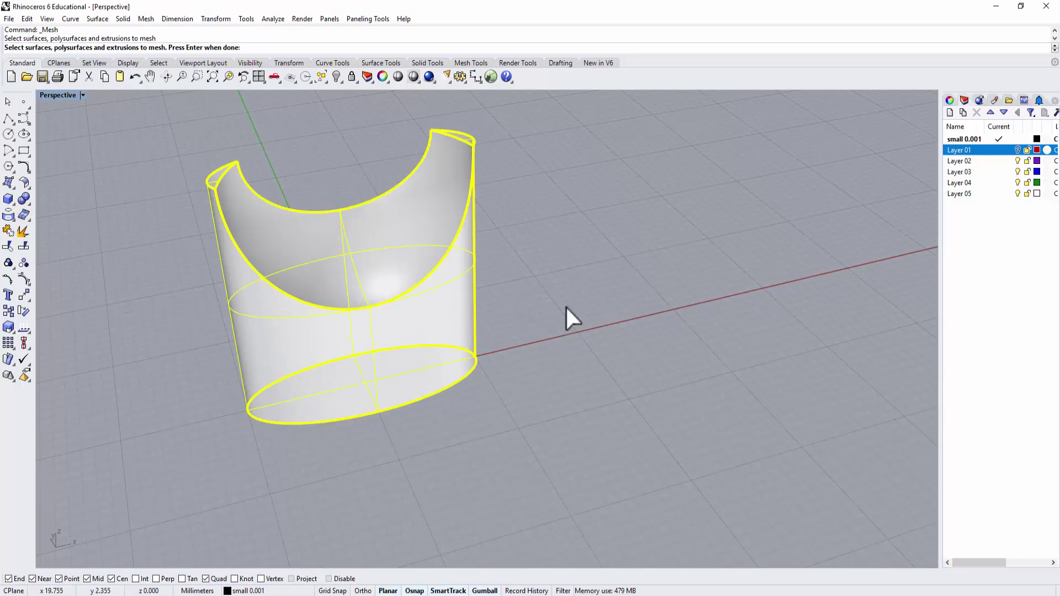
key("Return")
Step: Switch to the simple mesh controls, set the polygon amount to the maximum, and preview the mesh on the solid
mouse_move(298, 167)
left_mouse_down()
mouse_move(614, 164)
mouse_move(638, 154)
left_mouse_up()
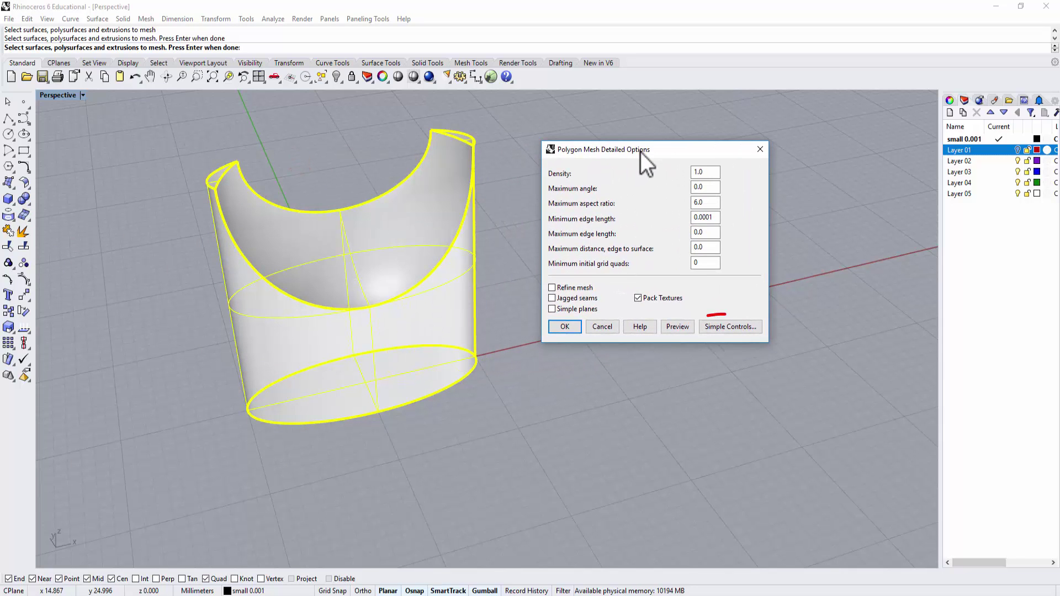
left_click(712, 327)
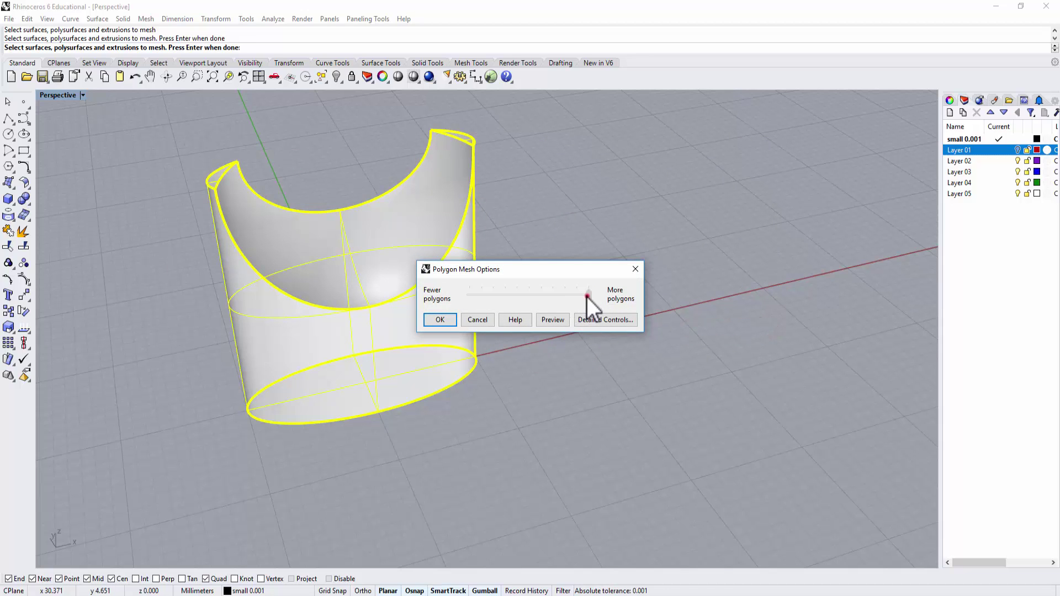
mouse_move(587, 296)
left_mouse_down()
mouse_move(456, 290)
mouse_move(588, 295)
left_mouse_up()
left_click(560, 323)
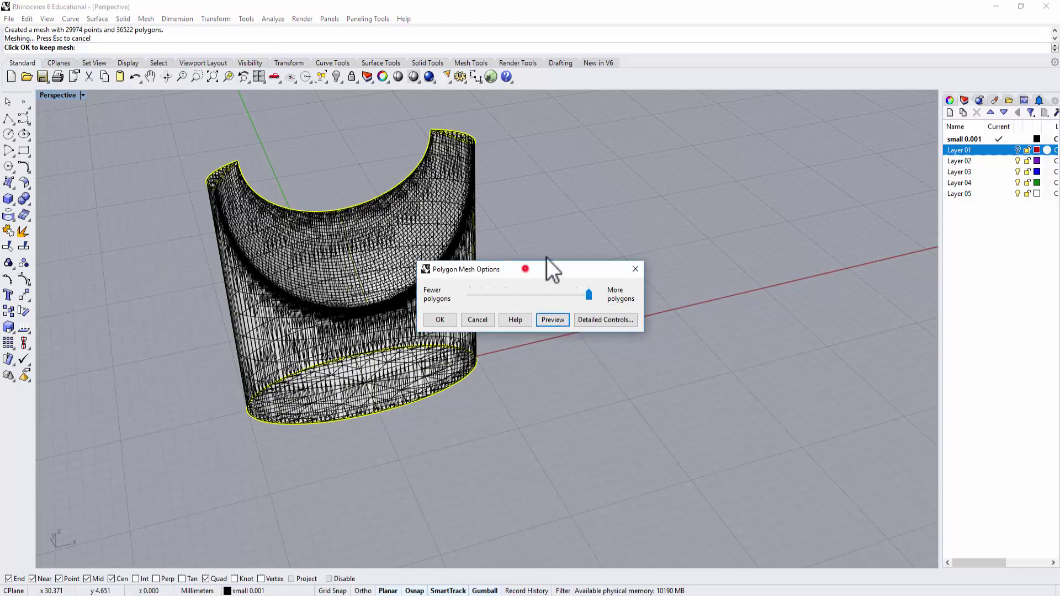
Step: Examine the maximum-polygon mesh preview on the solid up close and switch to the detailed mesh controls
left_click_drag(526, 268, 634, 204)
right_click_drag(448, 307, 413, 260)
scroll(430, 260, "up", 3)
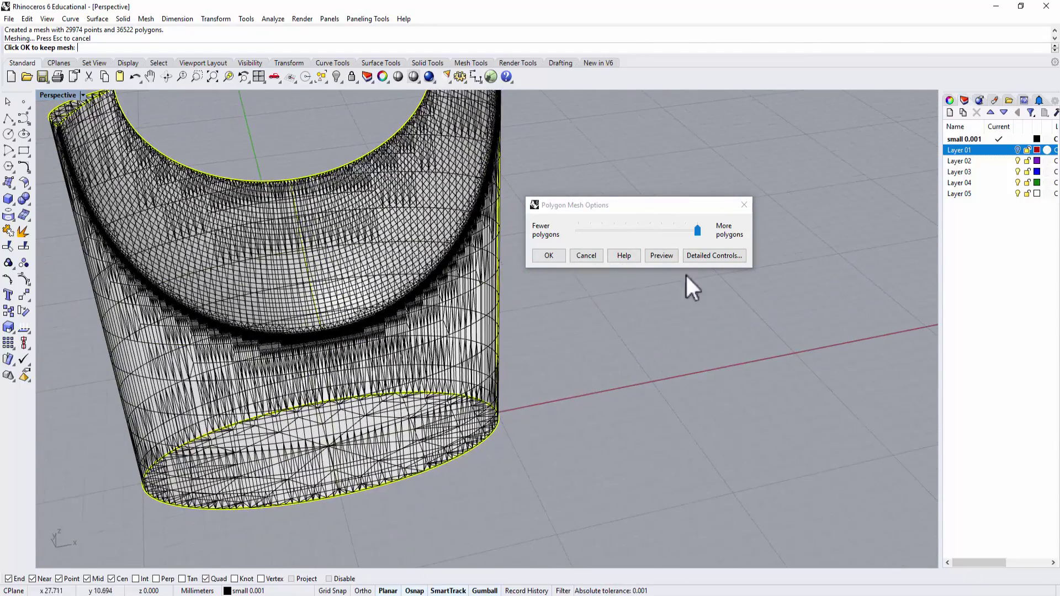
left_click(662, 255)
left_click(695, 255)
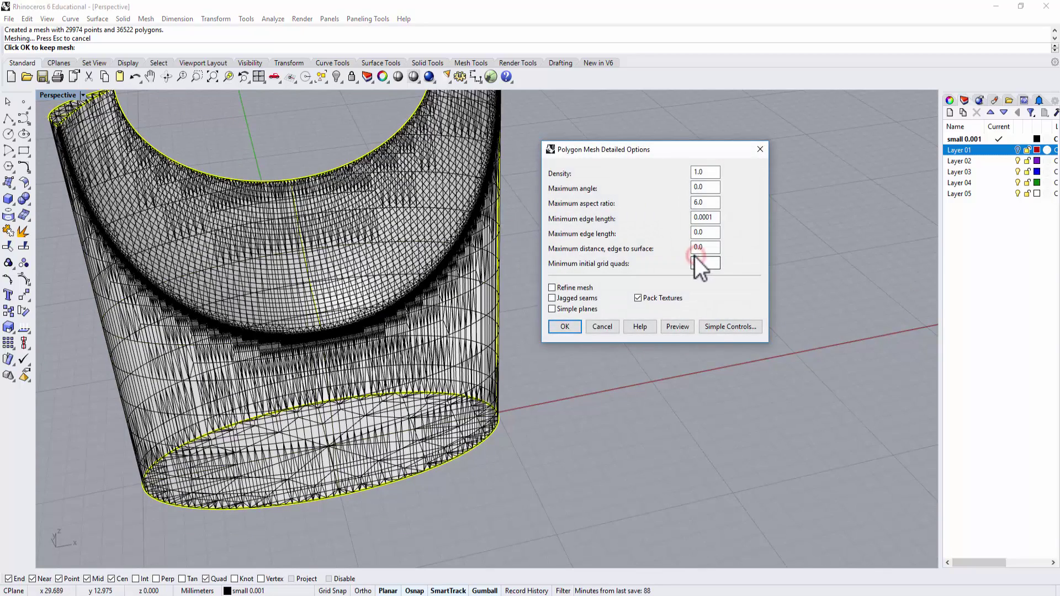
scroll(456, 349, "down", 2)
mouse_move(459, 360)
right_mouse_down()
mouse_move(462, 419)
mouse_move(492, 397)
mouse_move(461, 341)
right_mouse_up()
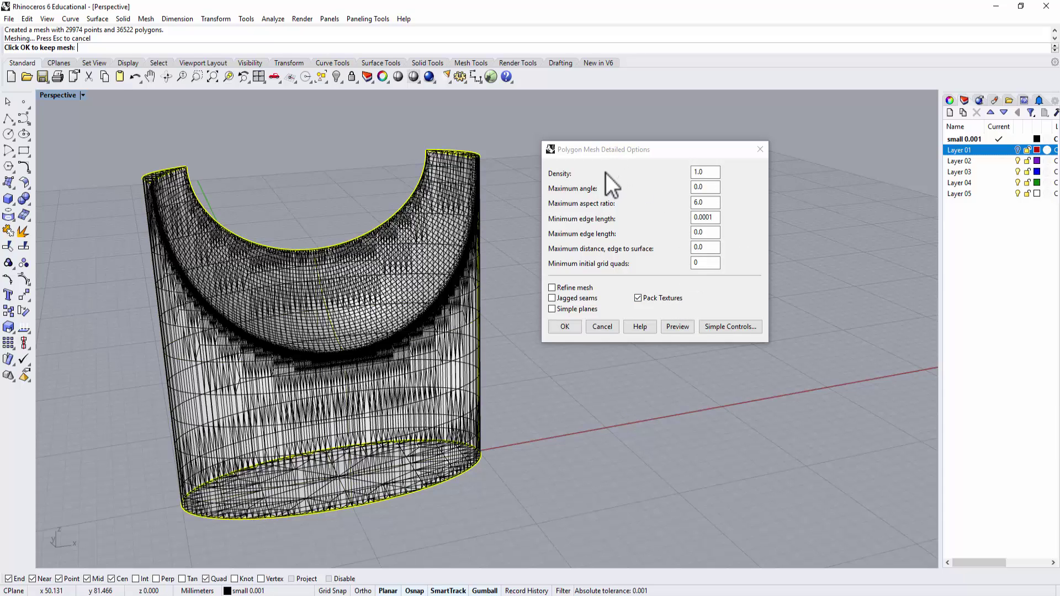
Step: Set the minimum edge length and maximum aspect ratio to 0 and the density to 0.1, and preview the mesh
double_click(716, 218)
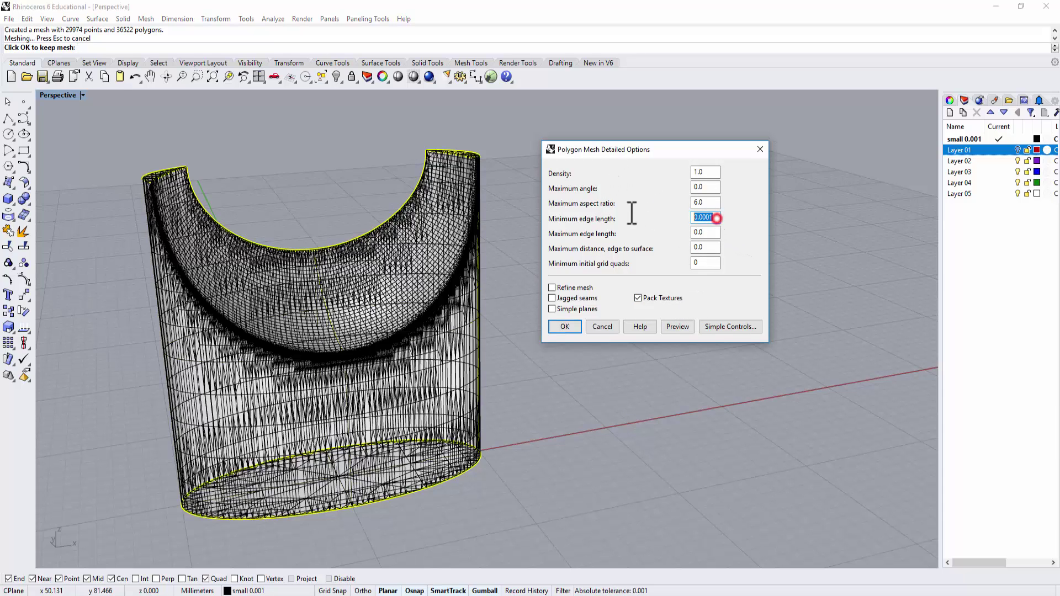
type("0")
double_click(710, 202)
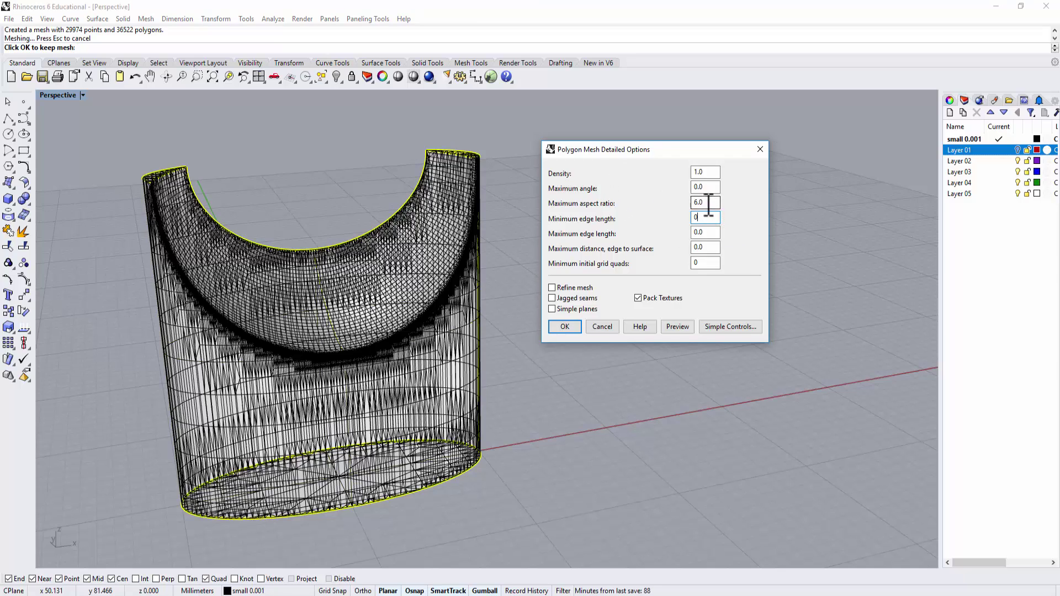
type("0")
left_click(712, 171)
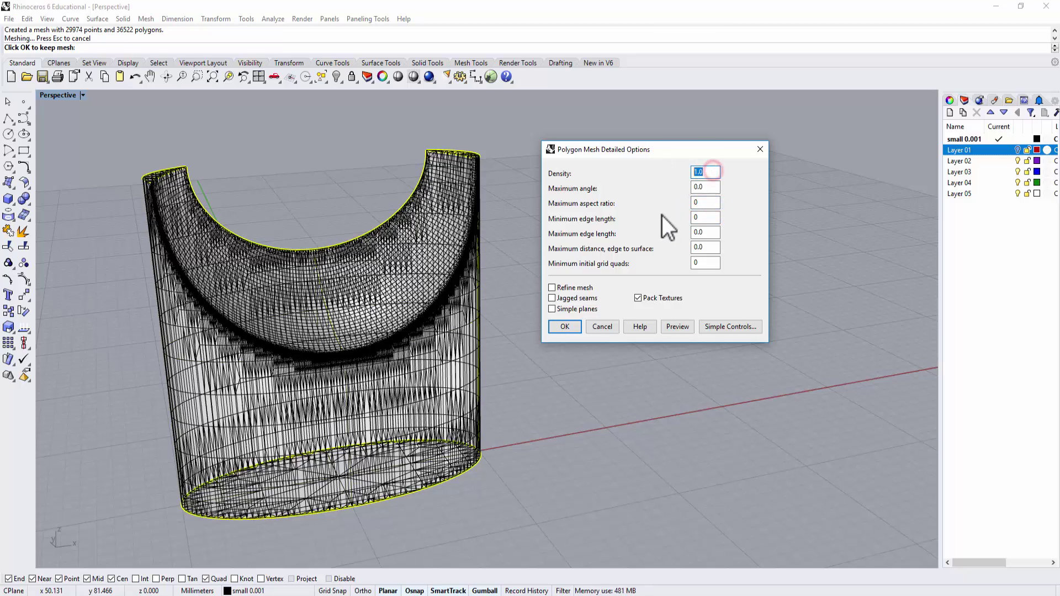
type("0")
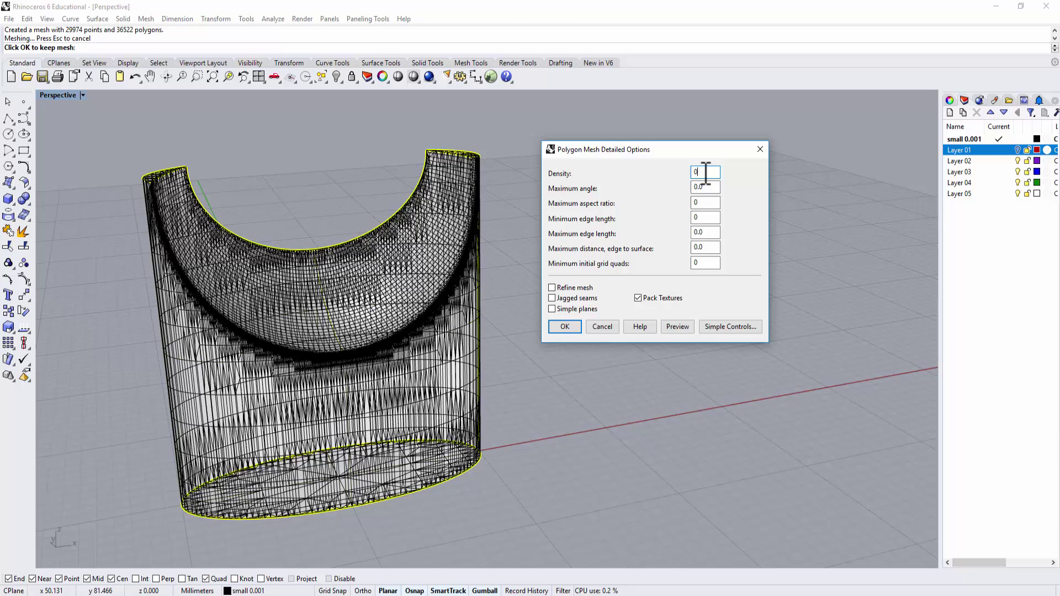
type(".1")
left_click(677, 327)
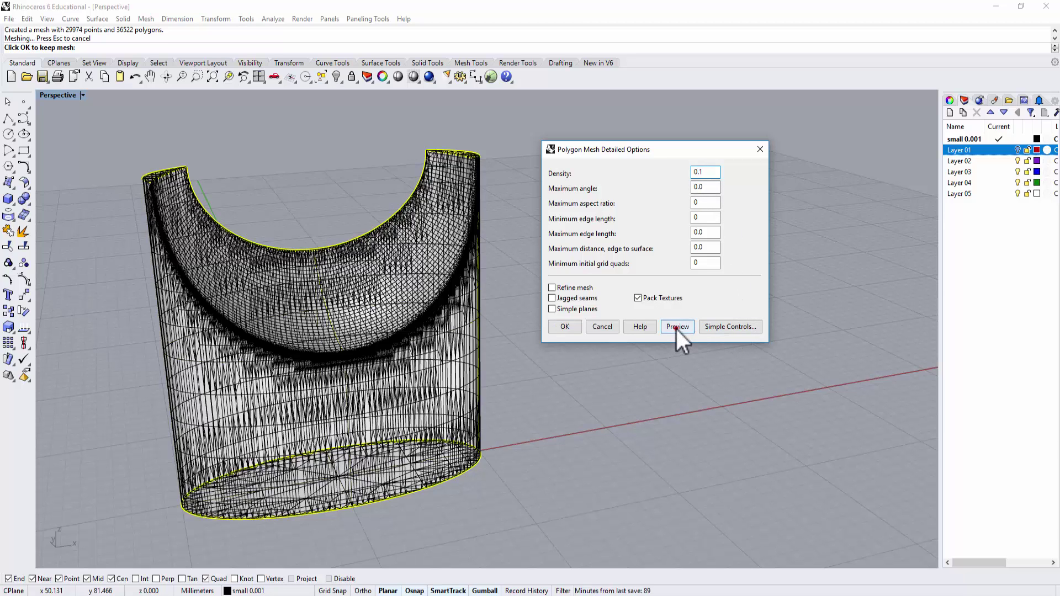
Step: Inspect the coarse mesh preview along the curved edges, set the density to 1, and preview the mesh again
scroll(440, 321, "up", 3)
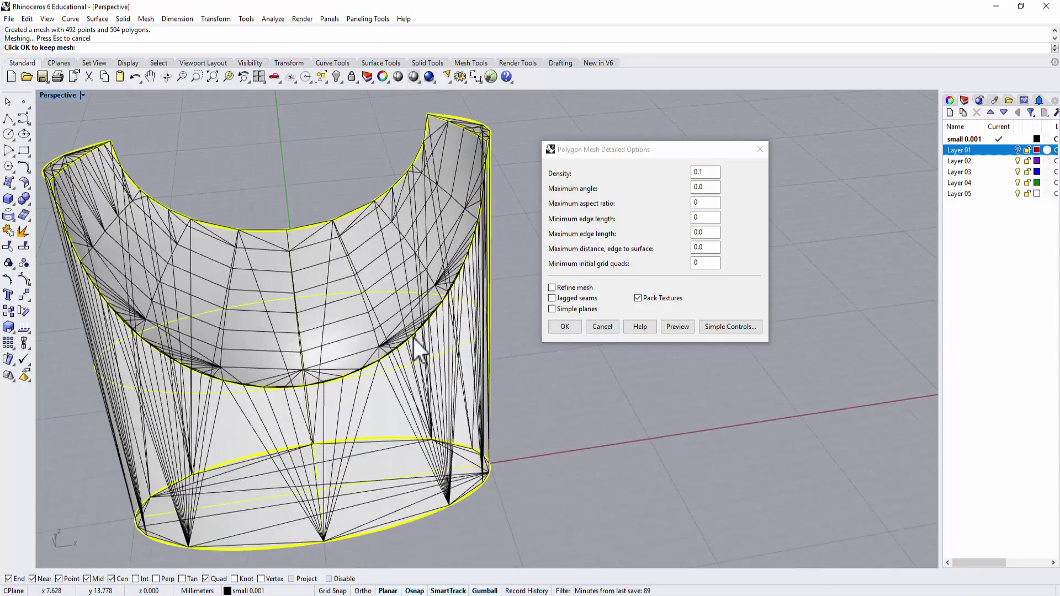
right_click_drag(414, 338, 355, 267)
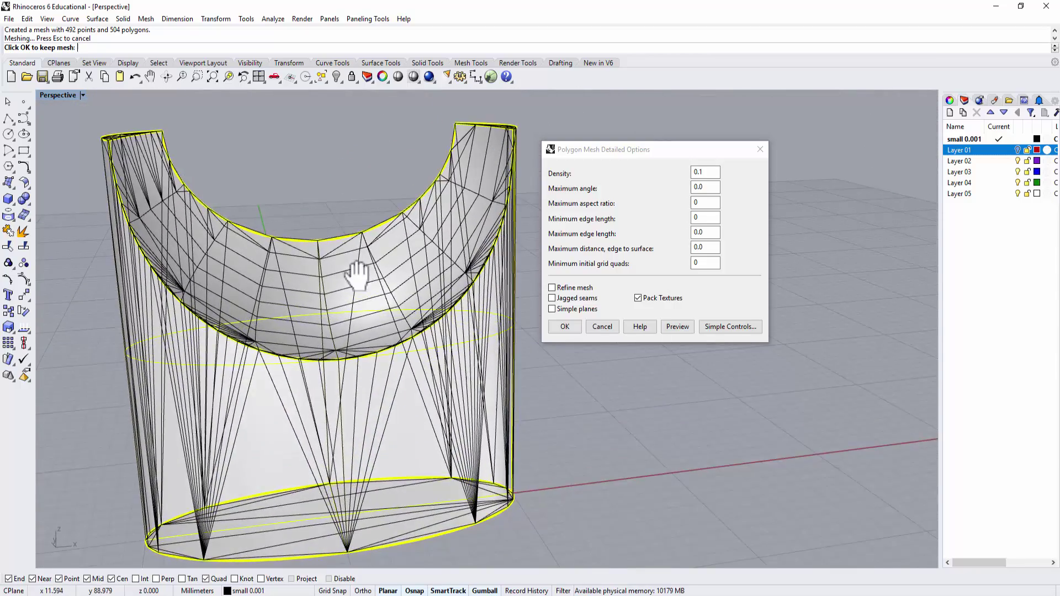
scroll(333, 252, "up", 5)
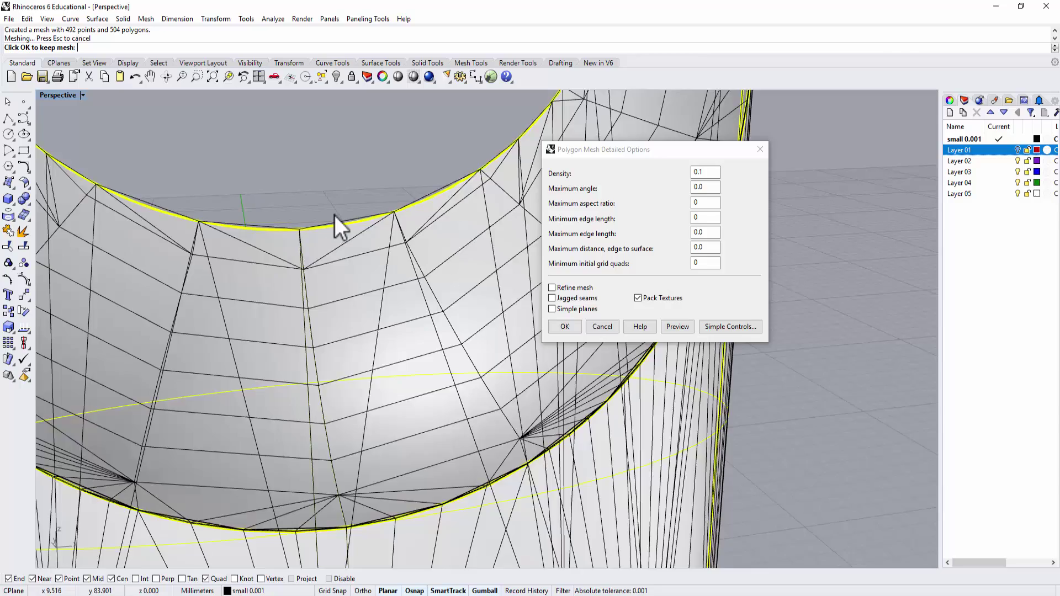
scroll(336, 217, "down", 4)
mouse_move(352, 236)
right_mouse_down()
mouse_move(367, 263)
mouse_move(354, 255)
right_mouse_up()
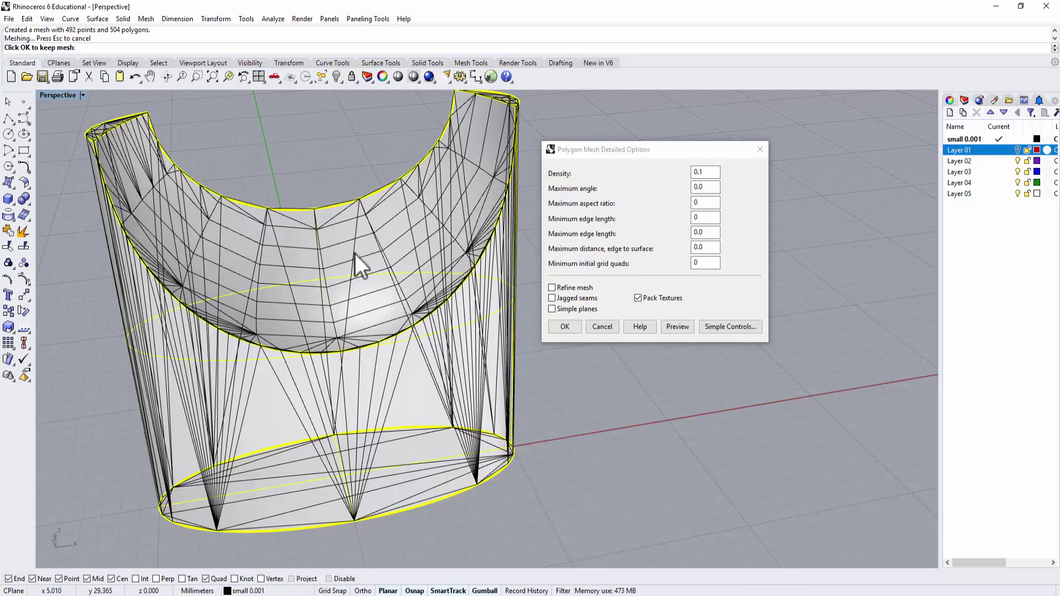
double_click(705, 173)
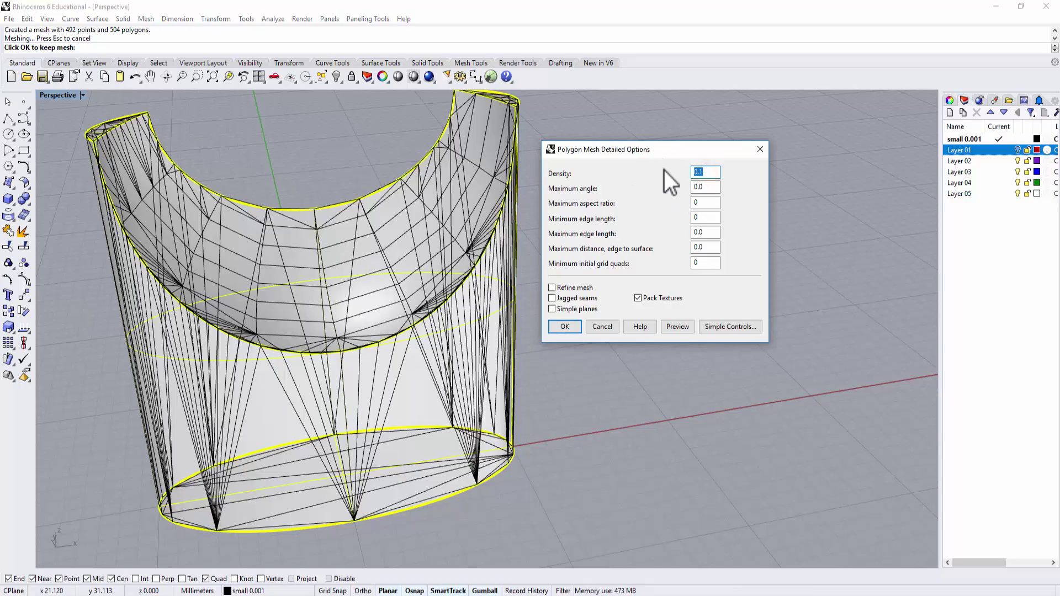
type("1")
left_click(679, 327)
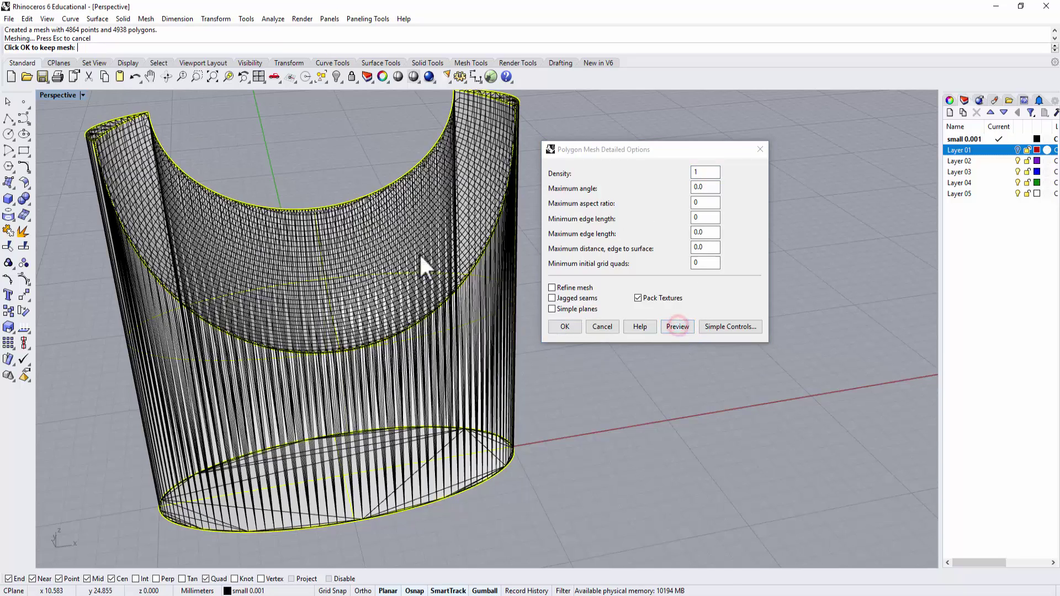
right_click_drag(419, 253, 465, 207)
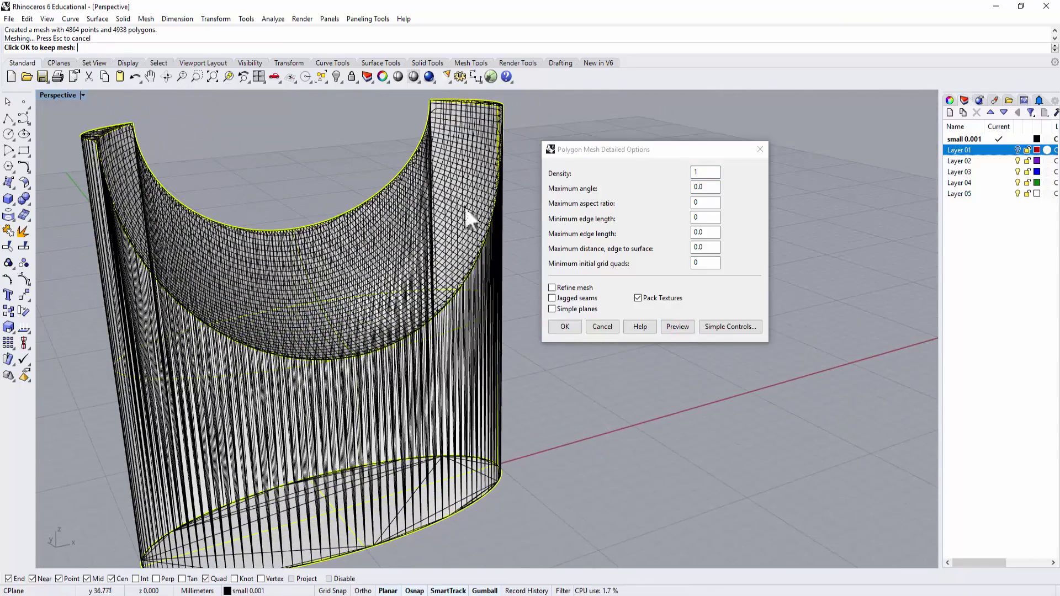
Step: Try a mesh density of 10 and preview the result
double_click(702, 172)
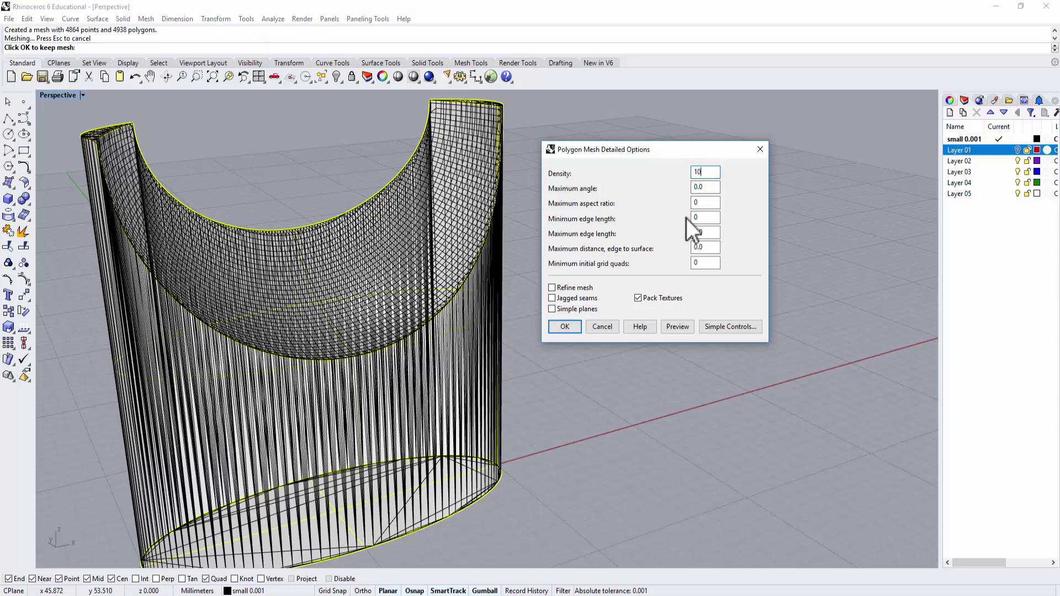
left_click(671, 327)
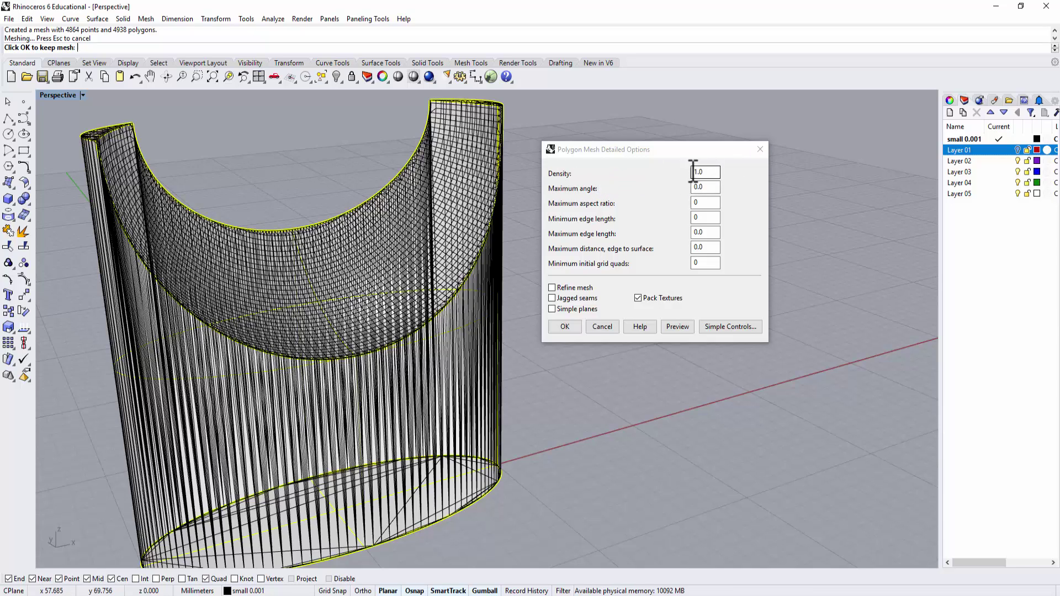
left_click(709, 202)
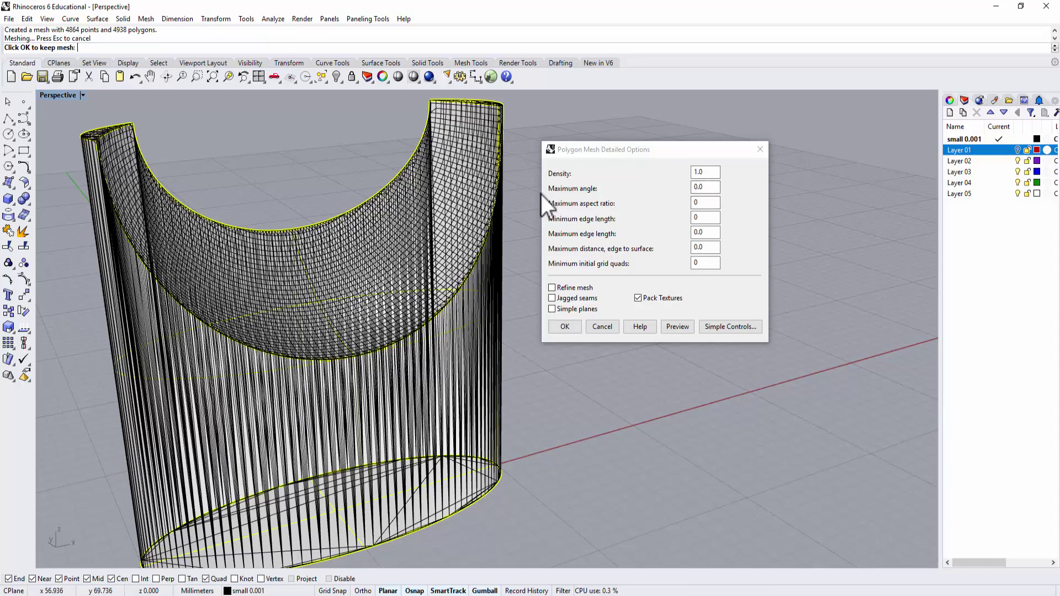
Step: Examine the mesh preview on the curved inner surface up close and highlight a single polygon in it
right_click_drag(532, 207, 434, 243)
scroll(459, 274, "up", 3)
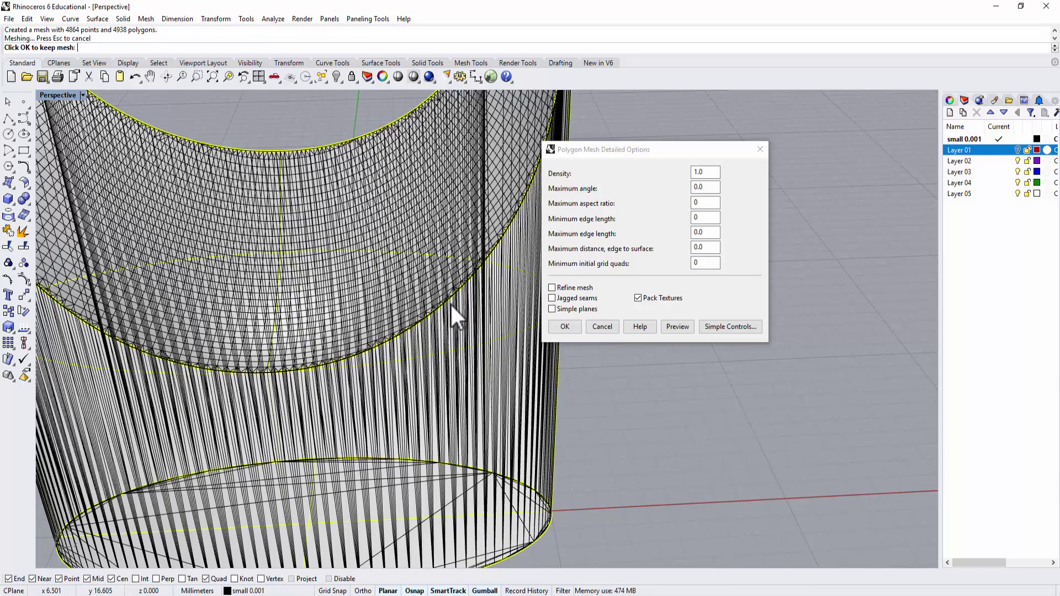
scroll(451, 303, "down", 3)
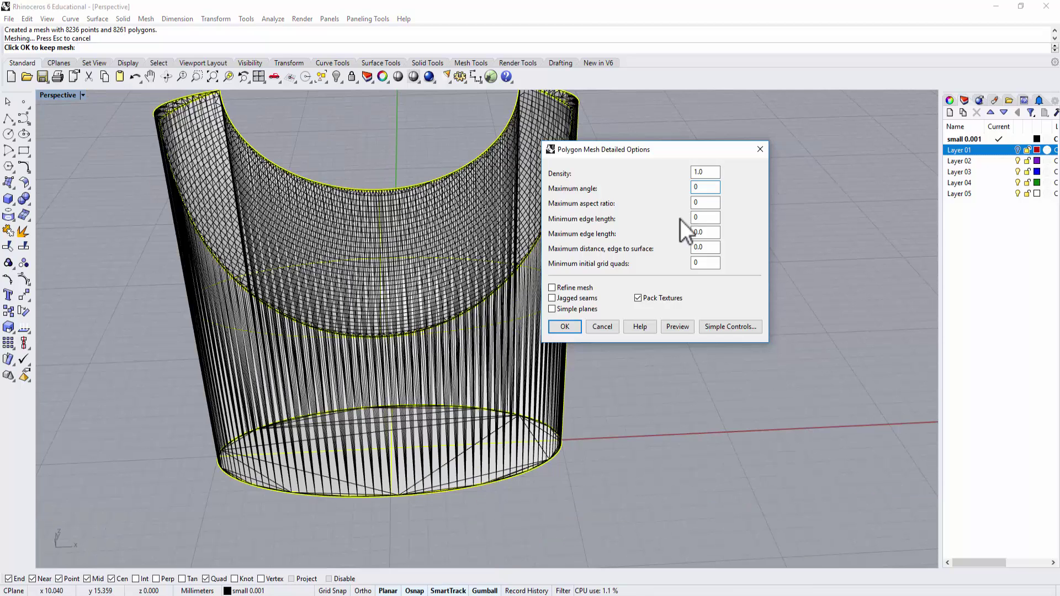
scroll(503, 238, "up", 3)
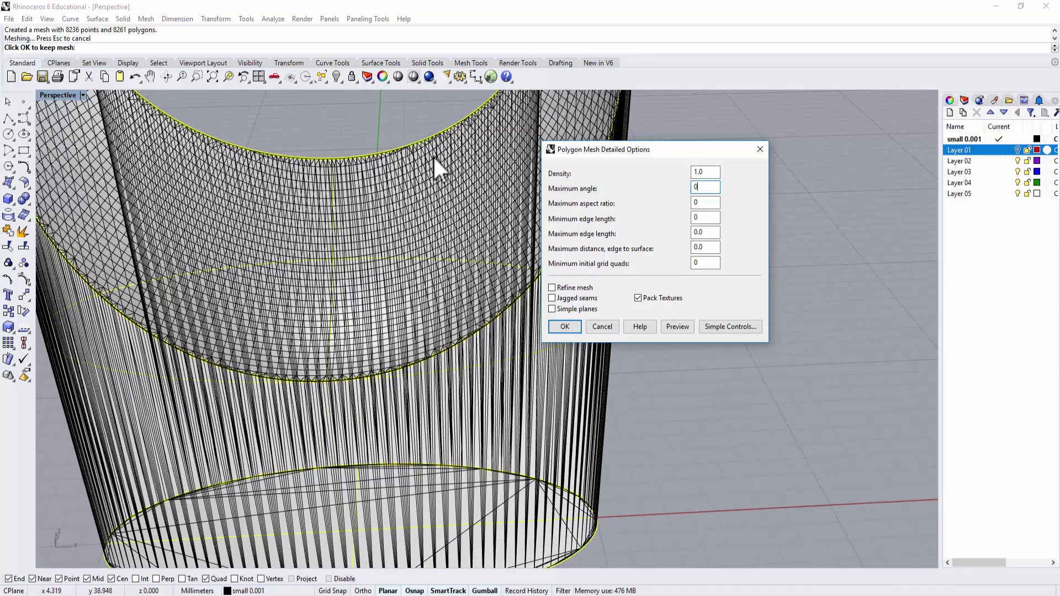
scroll(433, 155, "up", 6)
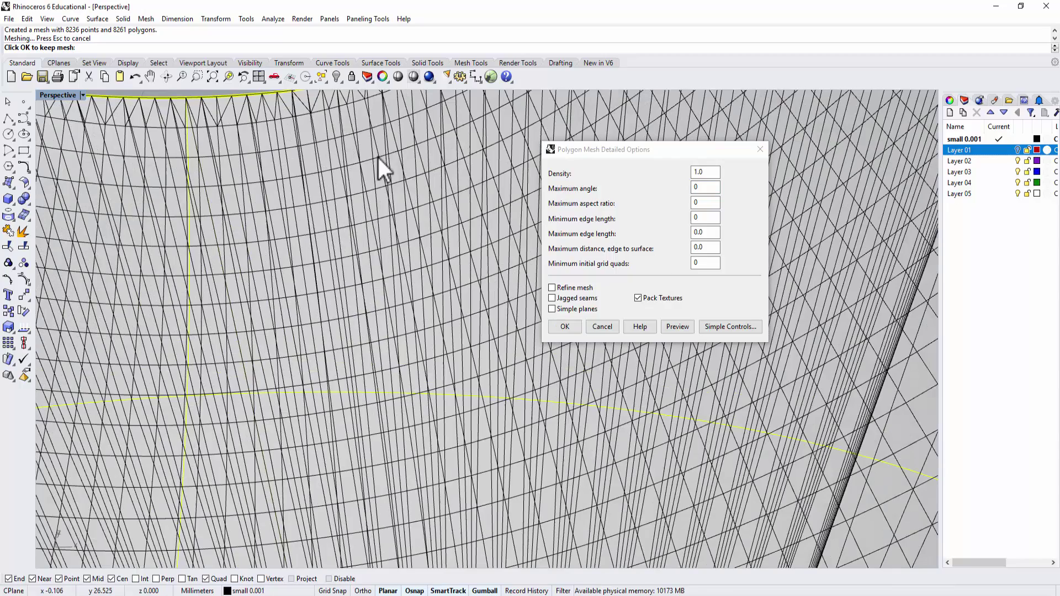
left_click(390, 164, "ctrl+shift")
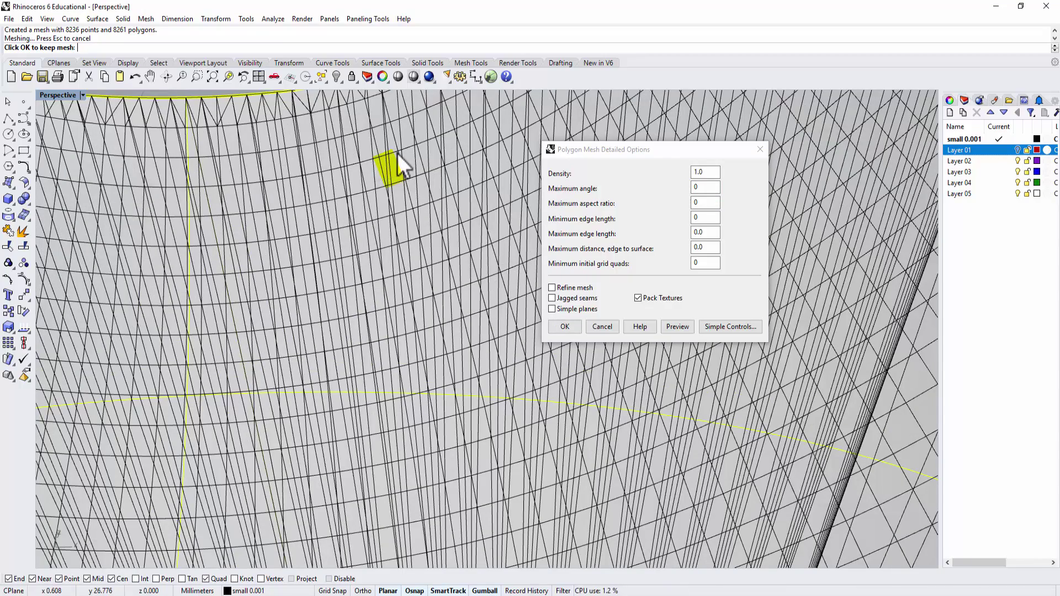
scroll(413, 195, "down", 6)
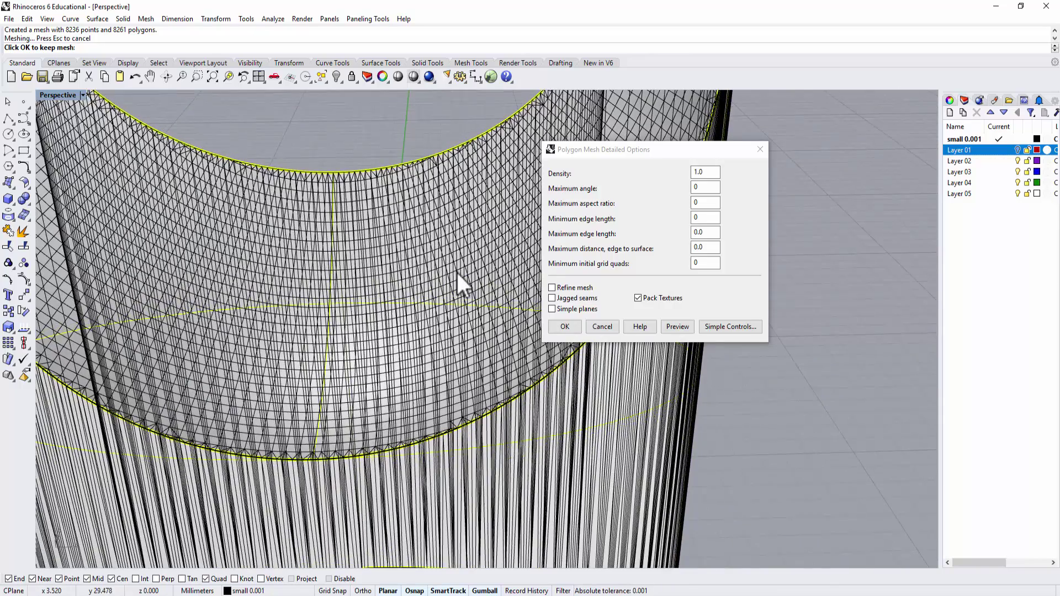
right_click_drag(457, 273, 463, 255, "shift")
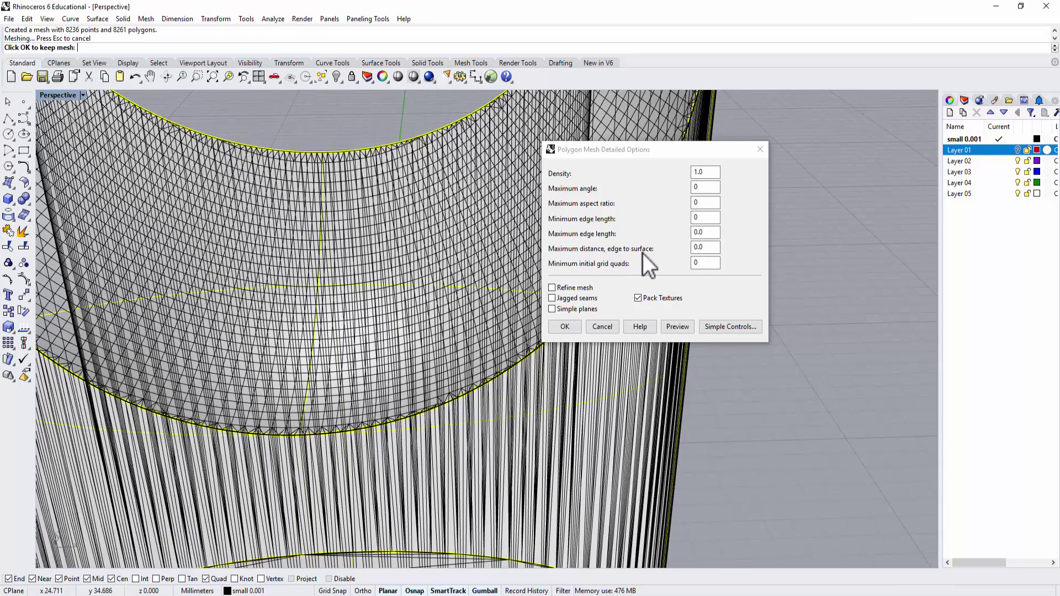
Step: Cancel the mesh without keeping it and turn on Layer 01 to show the circle and octagon beside the solid
left_click(608, 326)
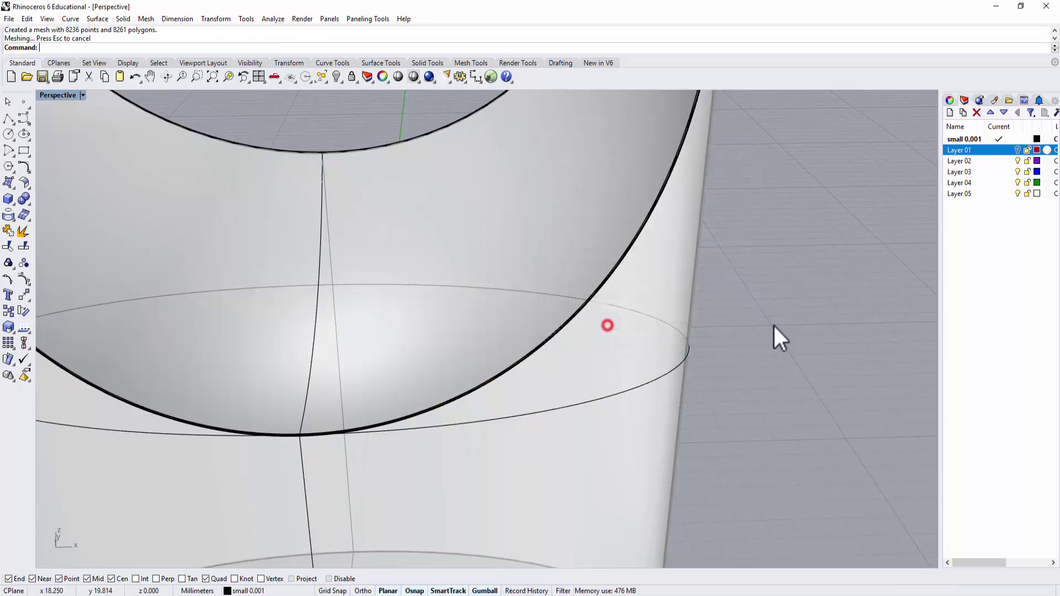
scroll(814, 320, "down", 5)
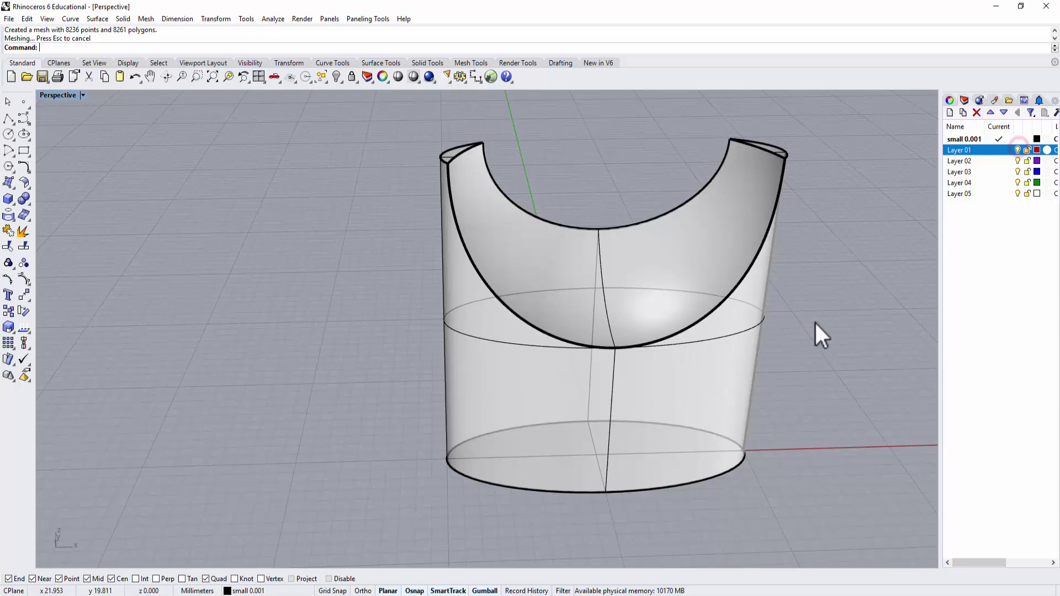
right_click_drag(814, 321, 403, 298, "shift")
right_click_drag(773, 346, 671, 330, "shift")
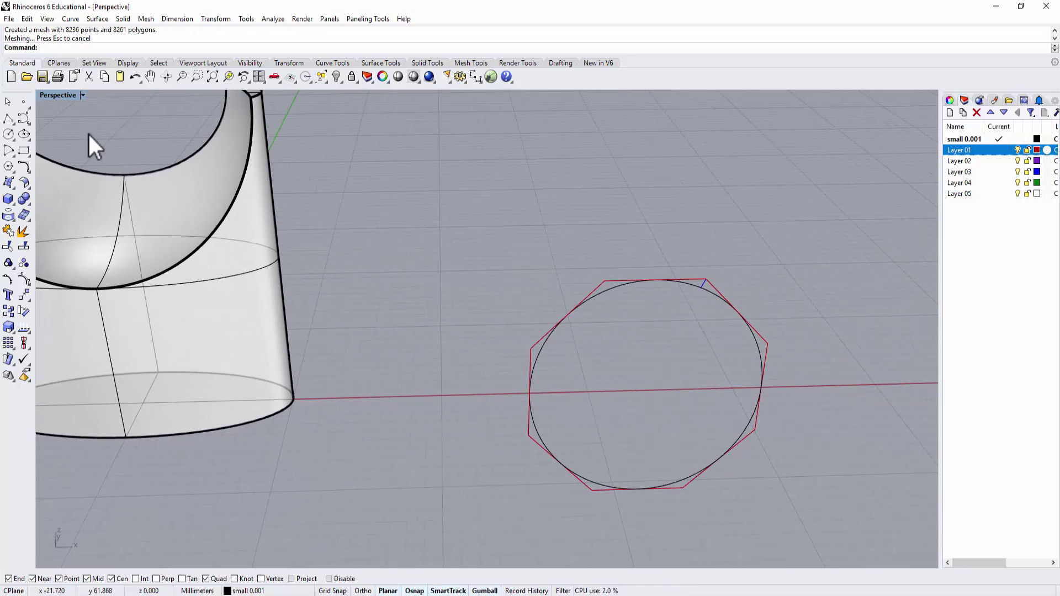
Step: Change from the Perspective to the maximized Front viewport, centred on the circle and its surrounding octagon
double_click(64, 91)
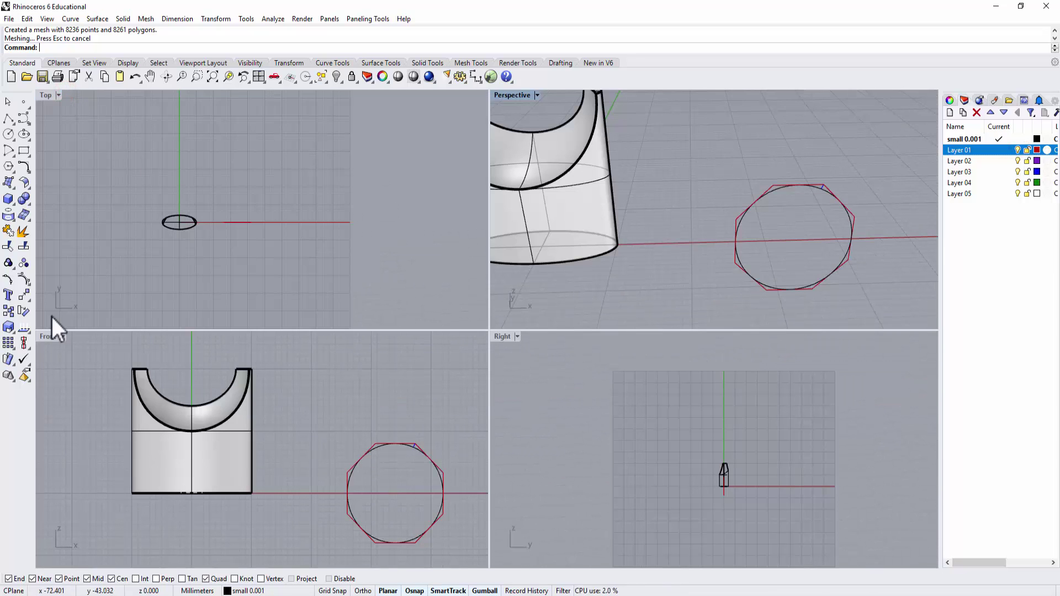
double_click(47, 336)
right_click_drag(552, 395, 505, 265)
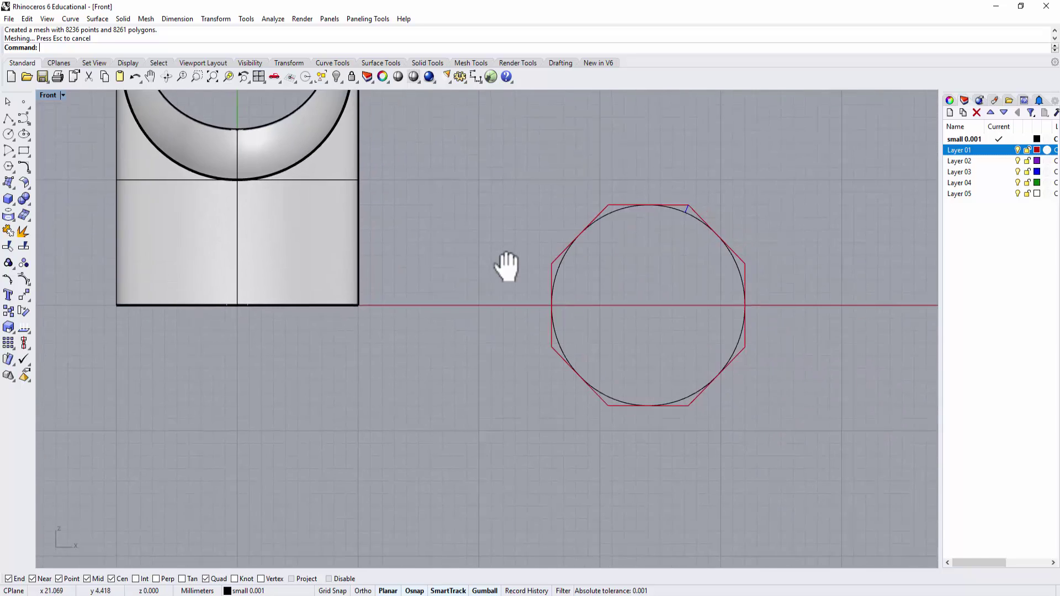
scroll(660, 236, "up", 3)
right_click_drag(660, 237, 555, 213)
Step: Highlight the circle and the surrounding octagon, clear the selection, and examine the blue gap line at the octagon's upper corner
left_click(529, 207)
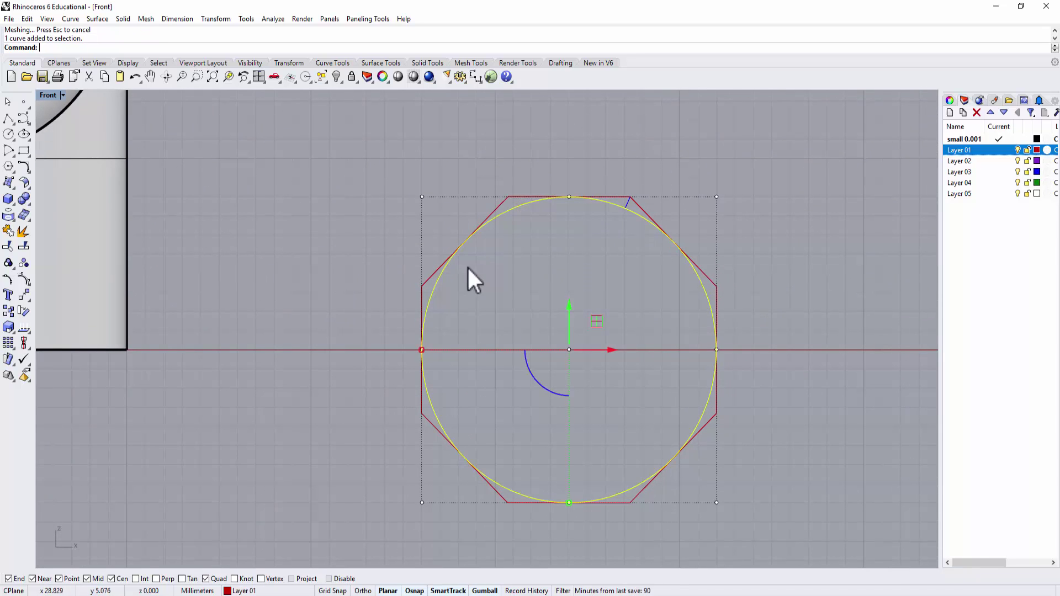
left_click(665, 213)
scroll(712, 265, "up", 2)
left_click(713, 282)
right_click_drag(712, 283, 726, 260)
left_click(723, 196)
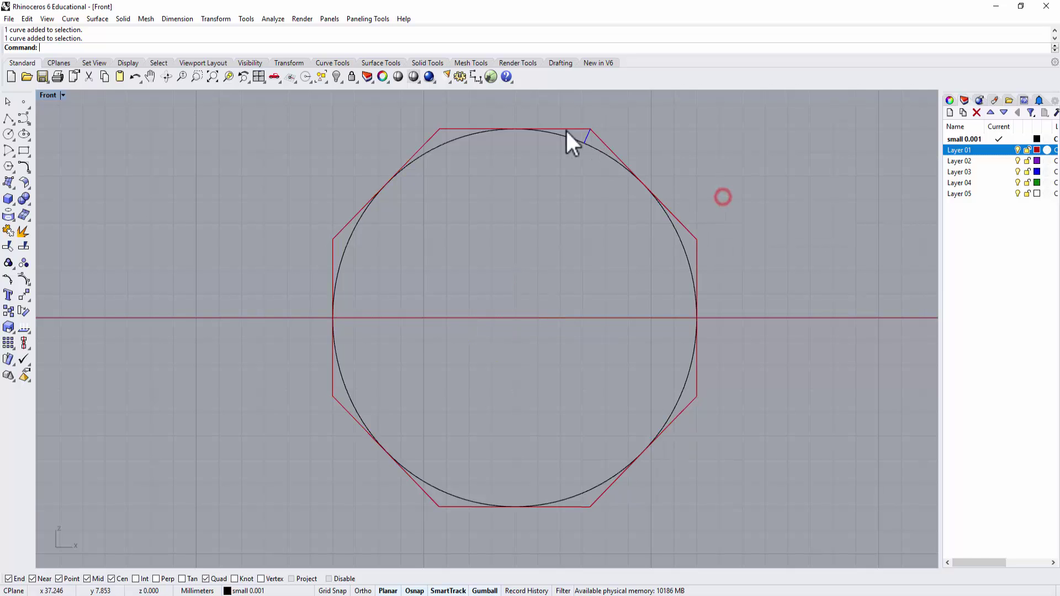
scroll(552, 126, "up", 2)
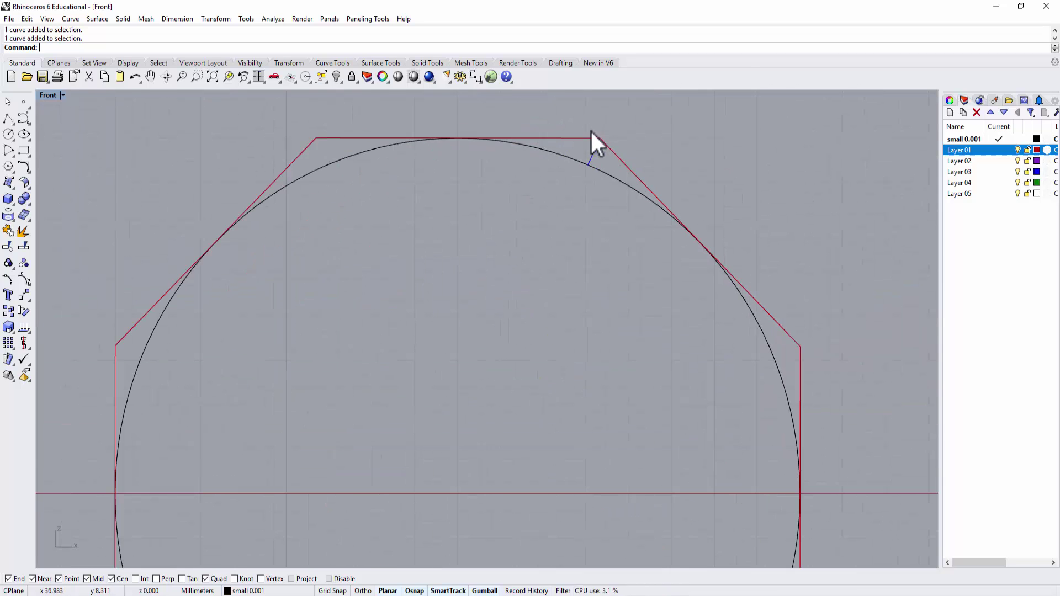
right_click_drag(647, 164, 602, 209)
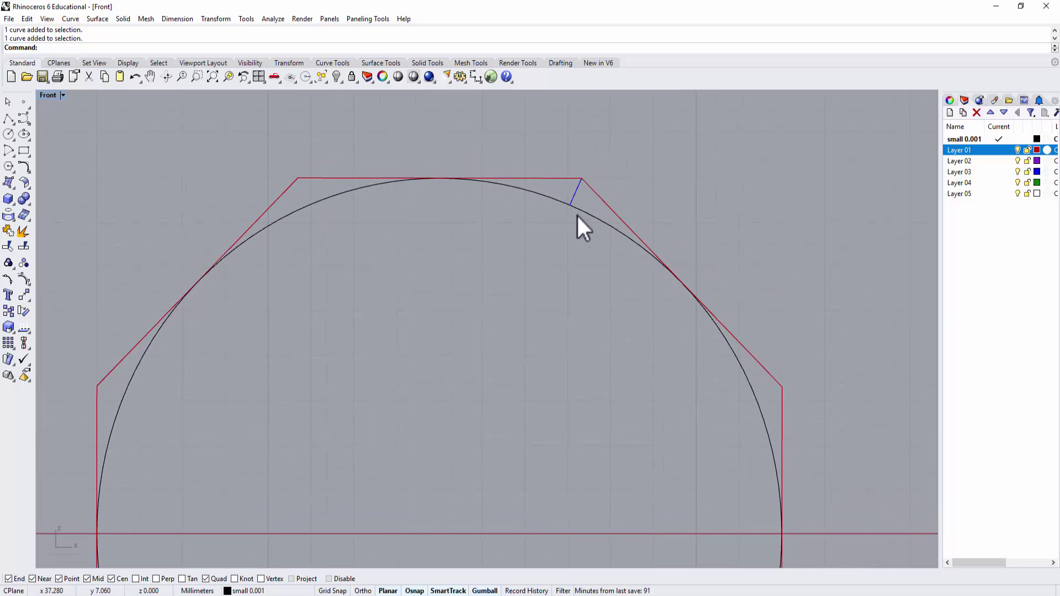
scroll(567, 196, "up", 5)
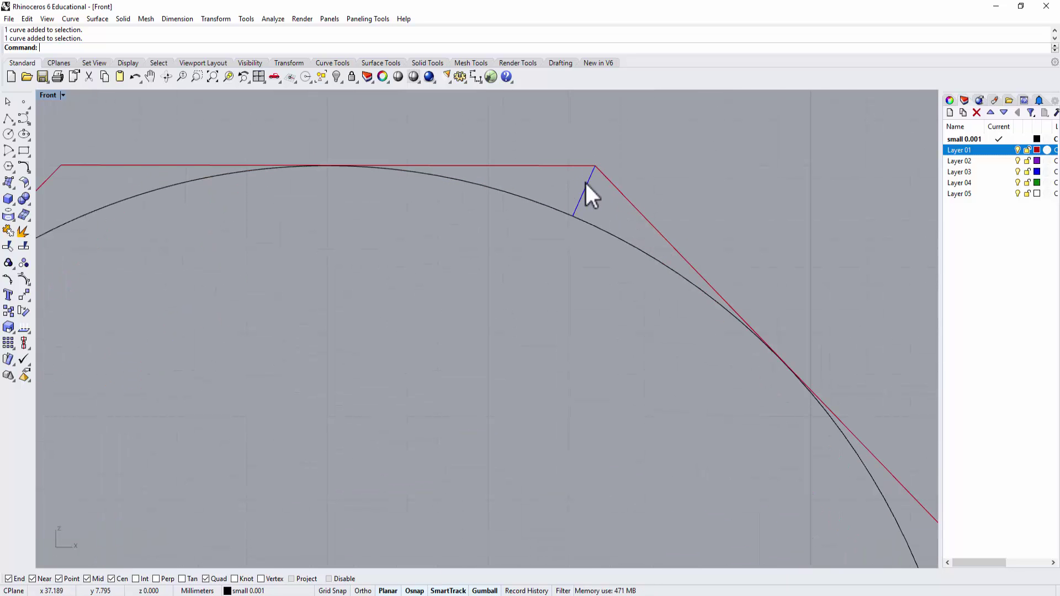
Step: Highlight the octagon and the blue gap line at its corner, clearing the selection to inspect the deviation from the circle
left_click(595, 165)
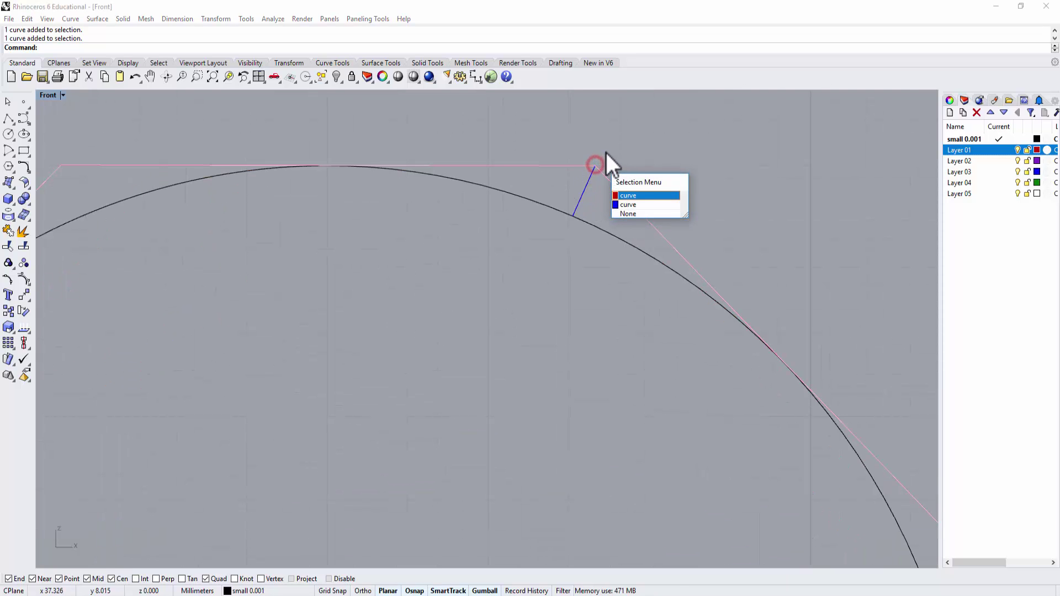
left_click(606, 154)
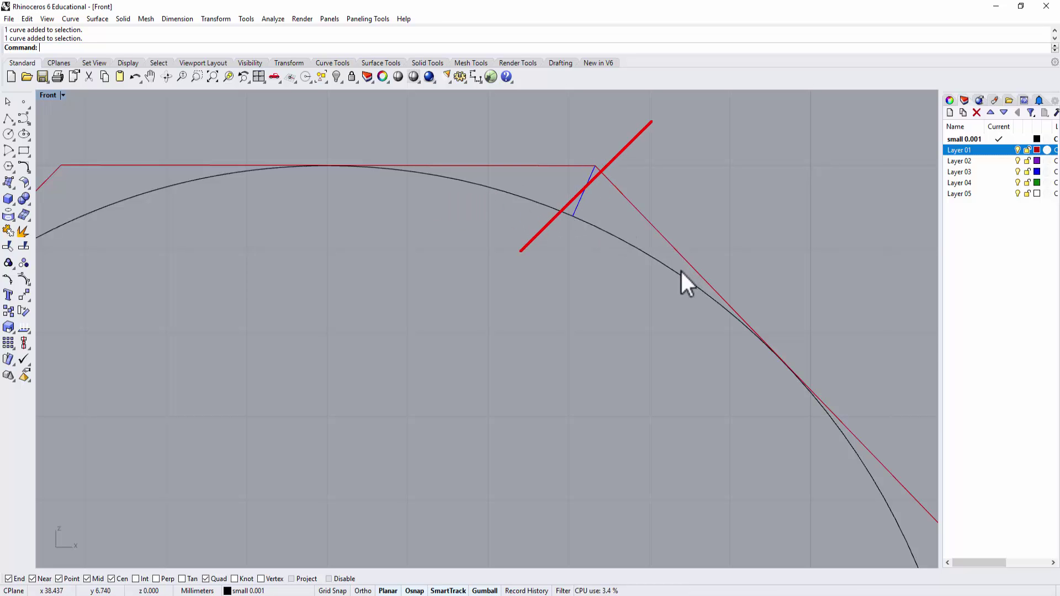
scroll(601, 197, "up", 1)
left_click(579, 190)
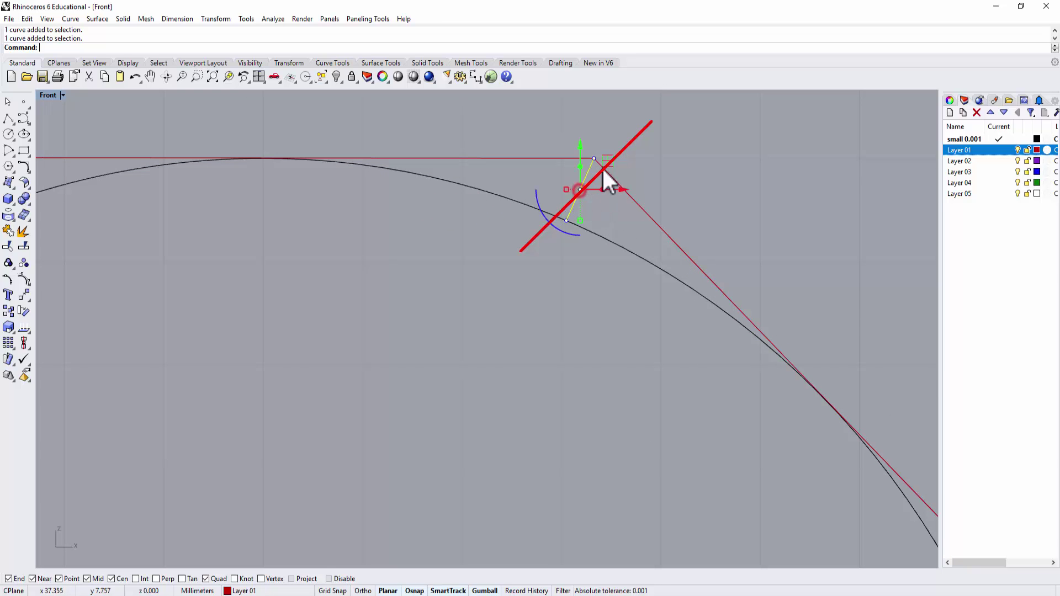
left_click(672, 135)
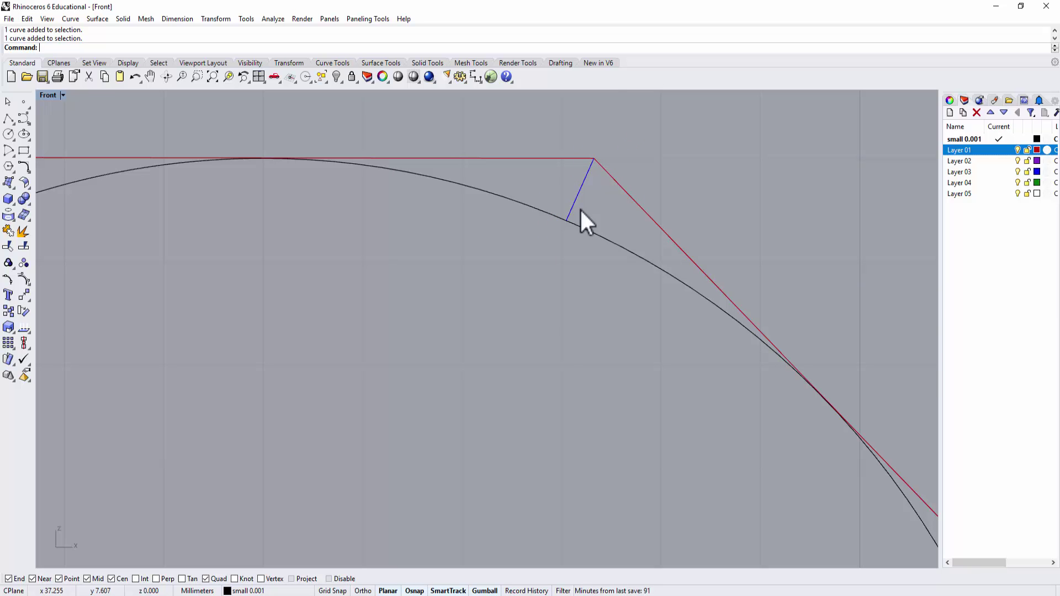
Step: Start a polygon mesh of the solid and set density, maximum aspect ratio and minimum edge length to 0
scroll(357, 324, "down", 10)
right_click_drag(409, 288, 748, 321)
left_click(411, 315)
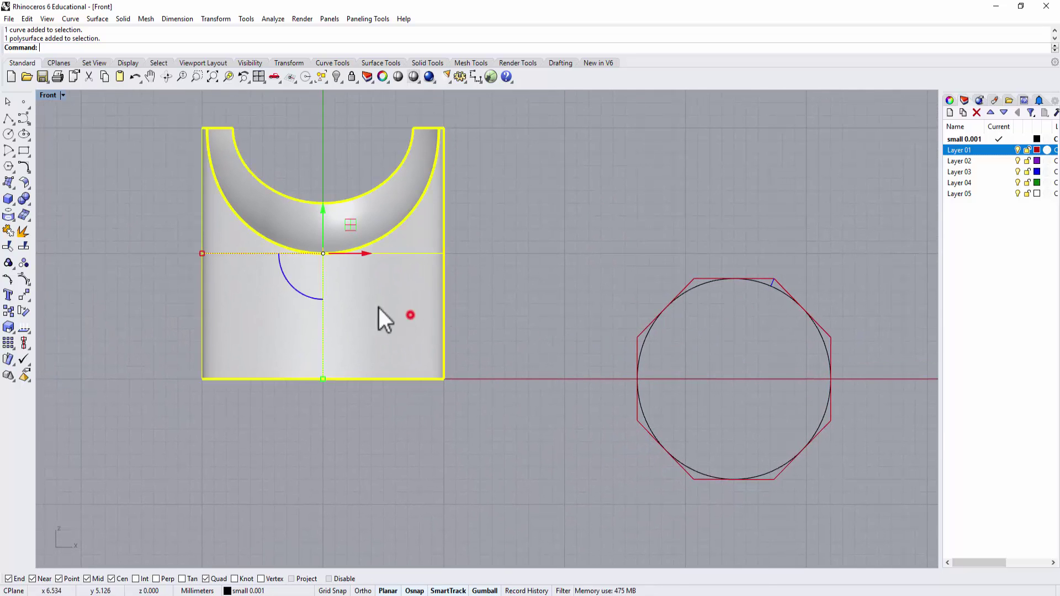
left_click(24, 215)
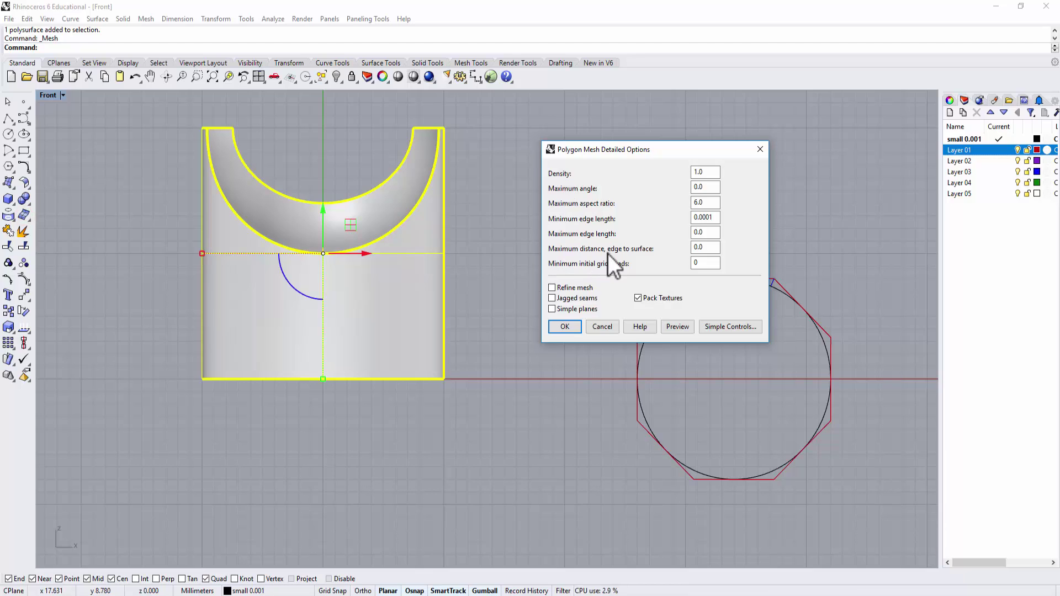
double_click(704, 172)
type("0")
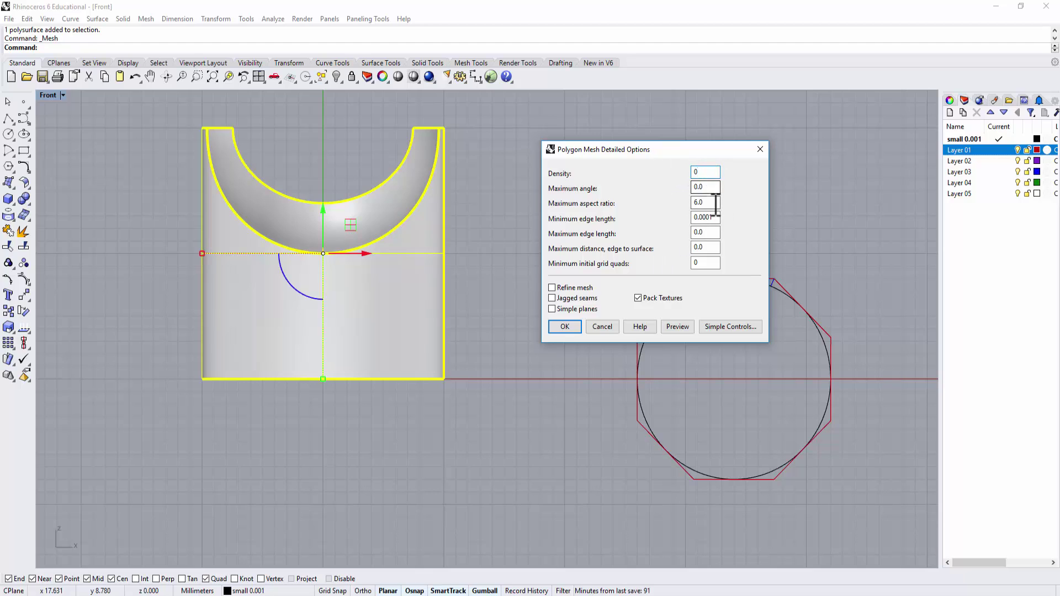
double_click(706, 202)
type("0")
double_click(705, 217)
type("0")
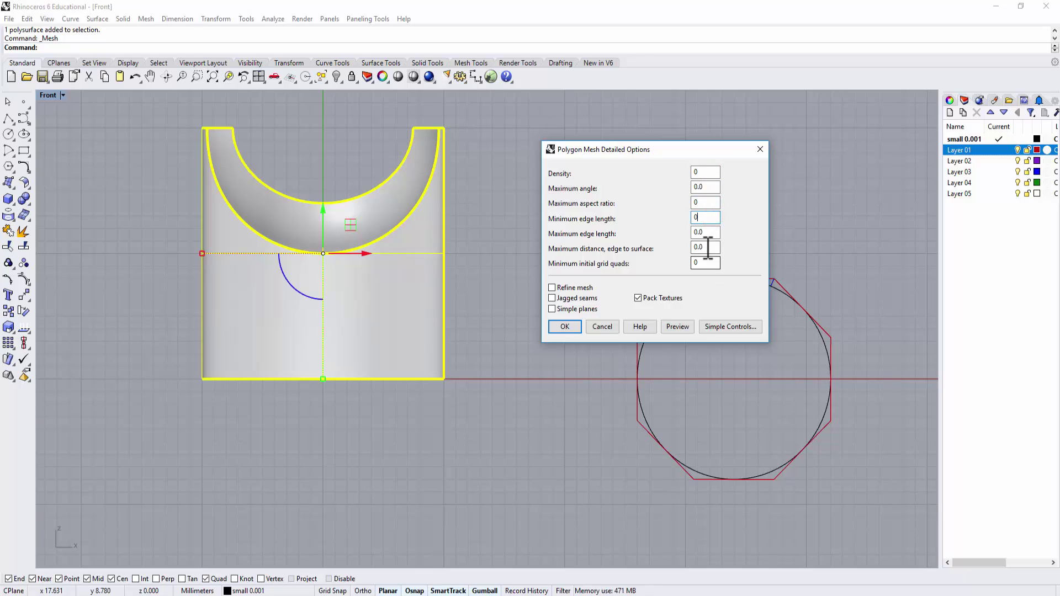
Step: Set the maximum distance, edge to surface, to 0.1, preview the mesh and examine its deviation along the inner curved edge
double_click(705, 247)
type("0.")
left_click(677, 326)
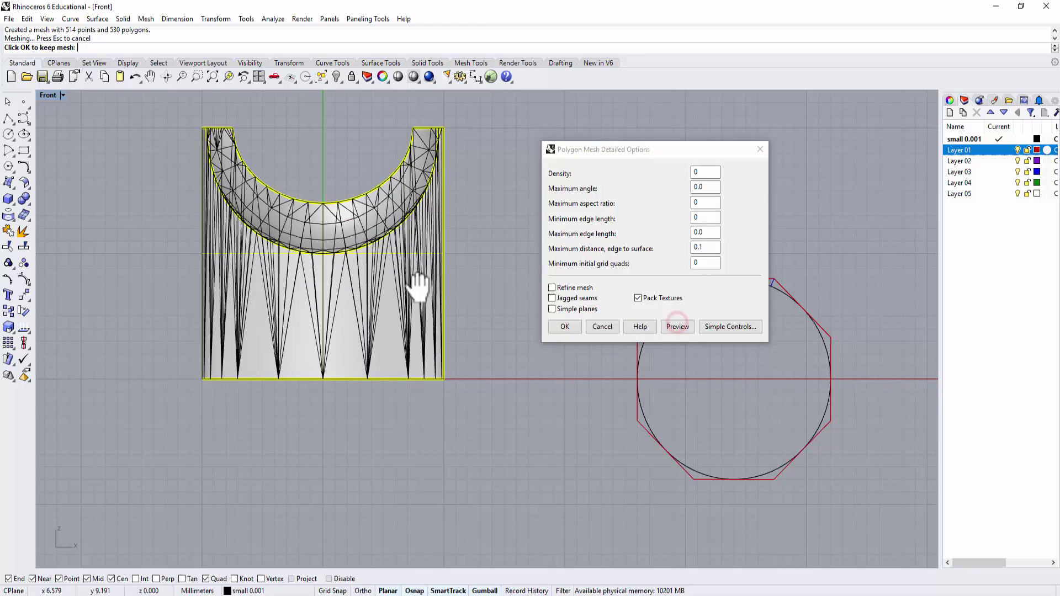
right_click_drag(415, 279, 426, 288)
scroll(359, 236, "up", 6)
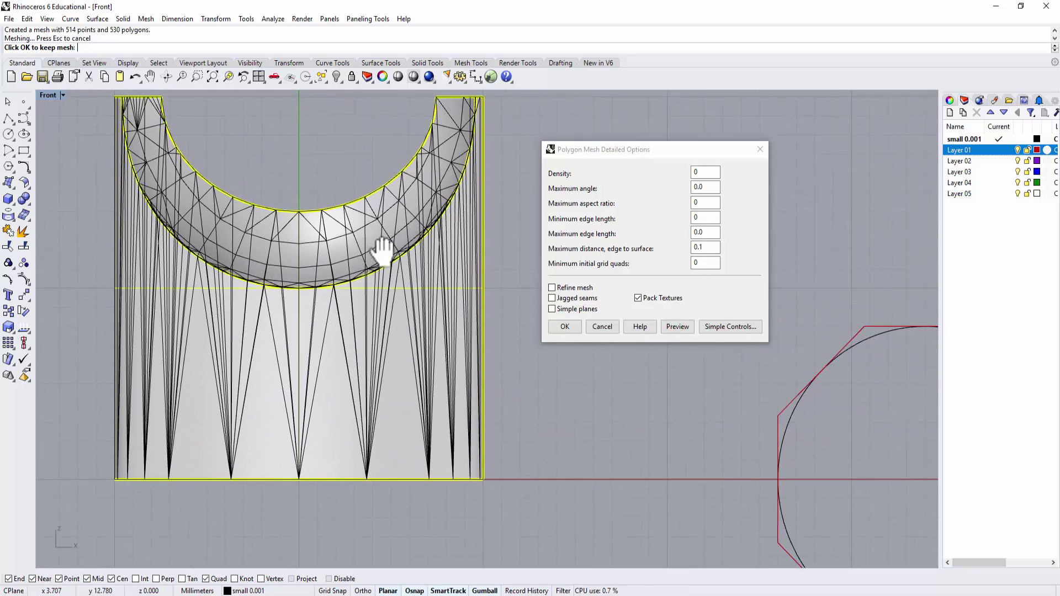
scroll(338, 202, "up", 8)
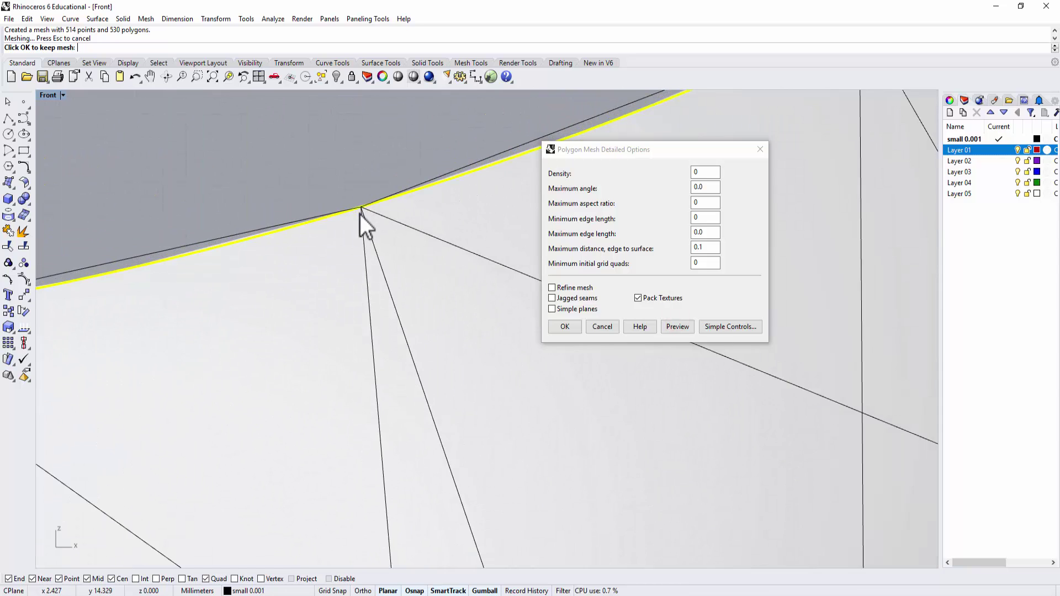
scroll(220, 243, "down", 2)
right_click_drag(221, 243, 413, 253)
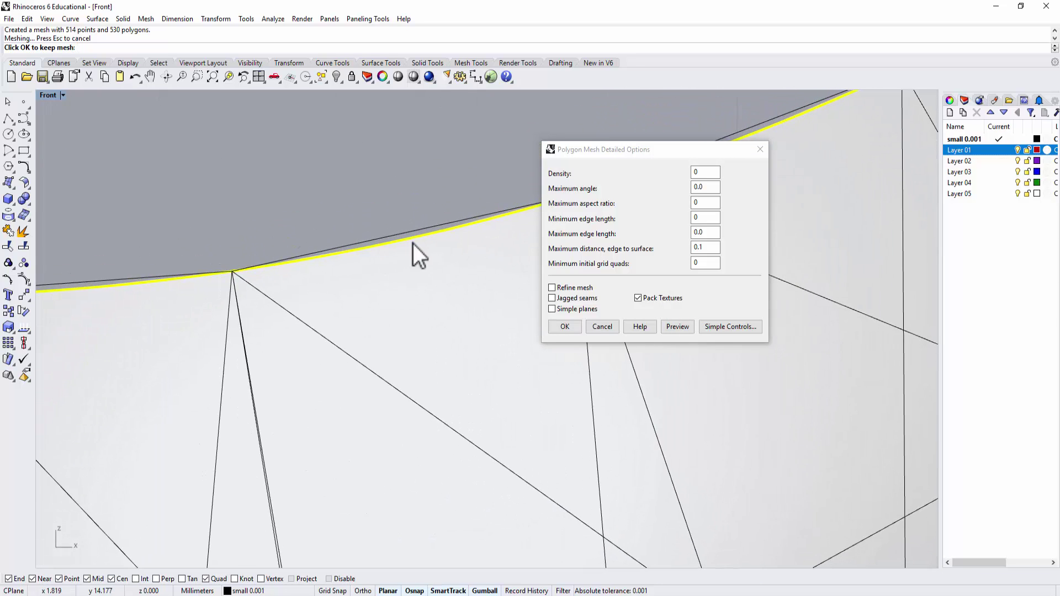
scroll(370, 247, "down", 1)
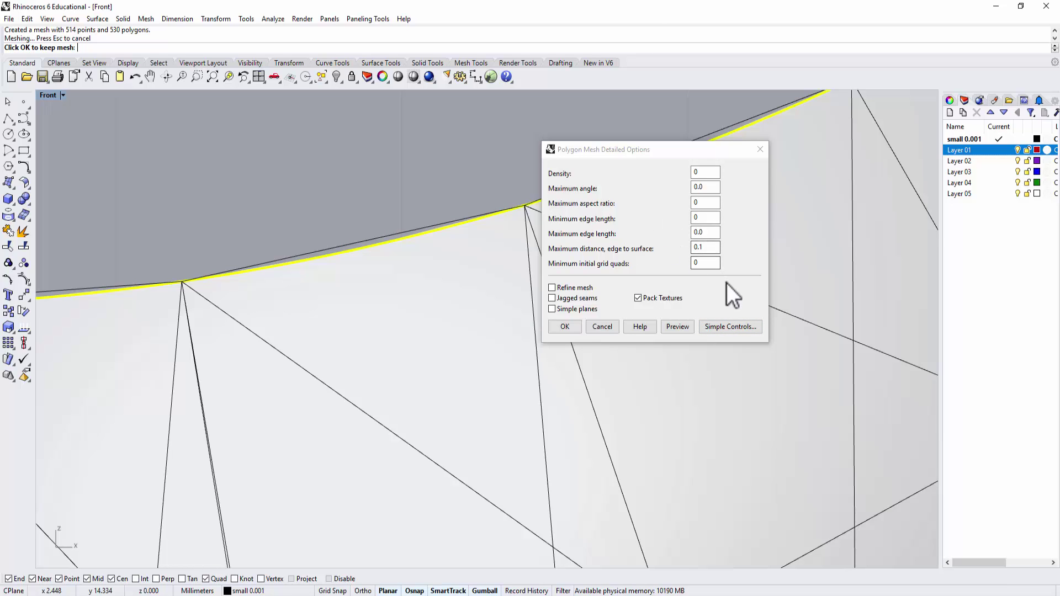
Step: Switch to the simple mesh controls and create the solid's mesh with the polygon amount at its maximum
left_click(741, 327)
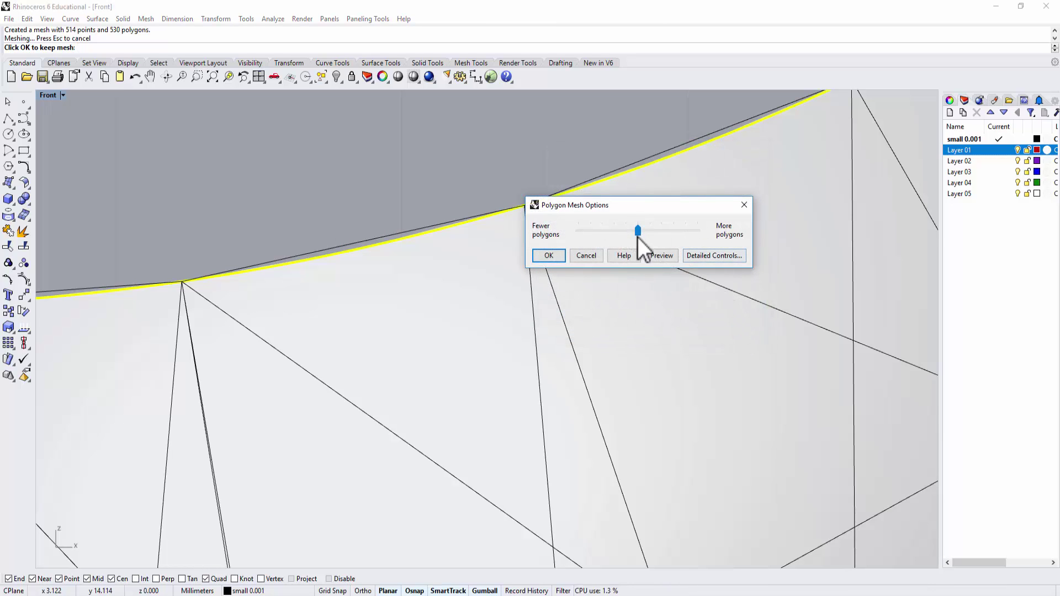
left_click_drag(682, 231, 713, 239)
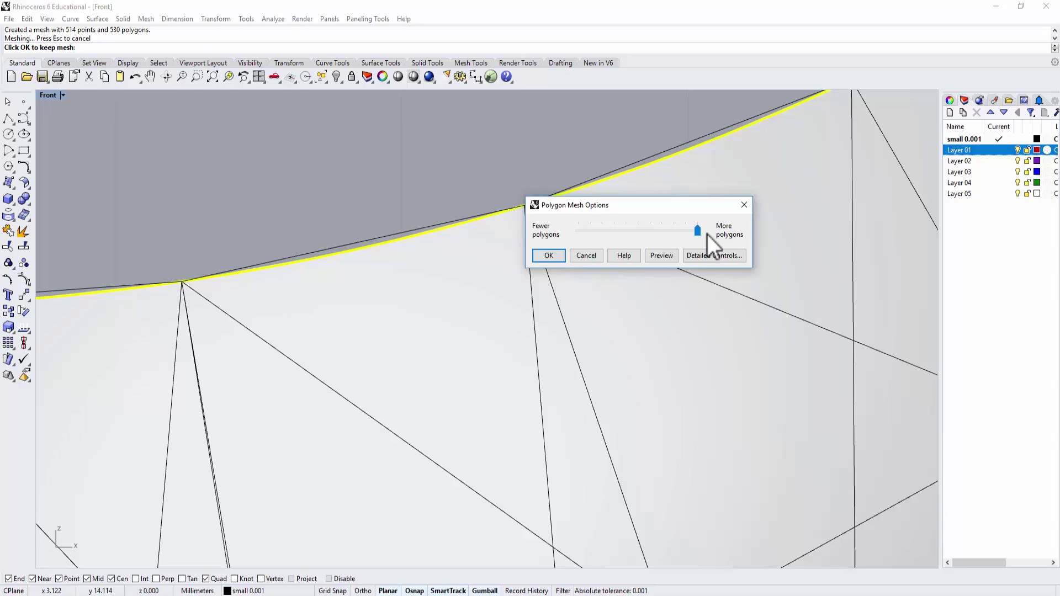
left_click(549, 255)
scroll(540, 243, "down", 4)
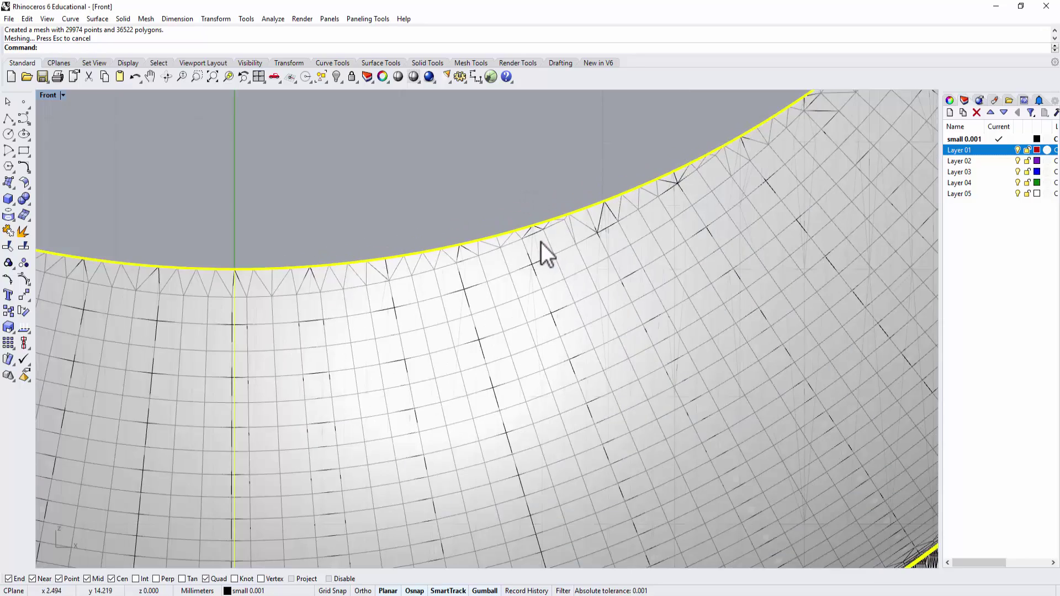
scroll(547, 268, "down", 4)
scroll(648, 307, "up", 1)
right_click_drag(563, 374, 700, 280)
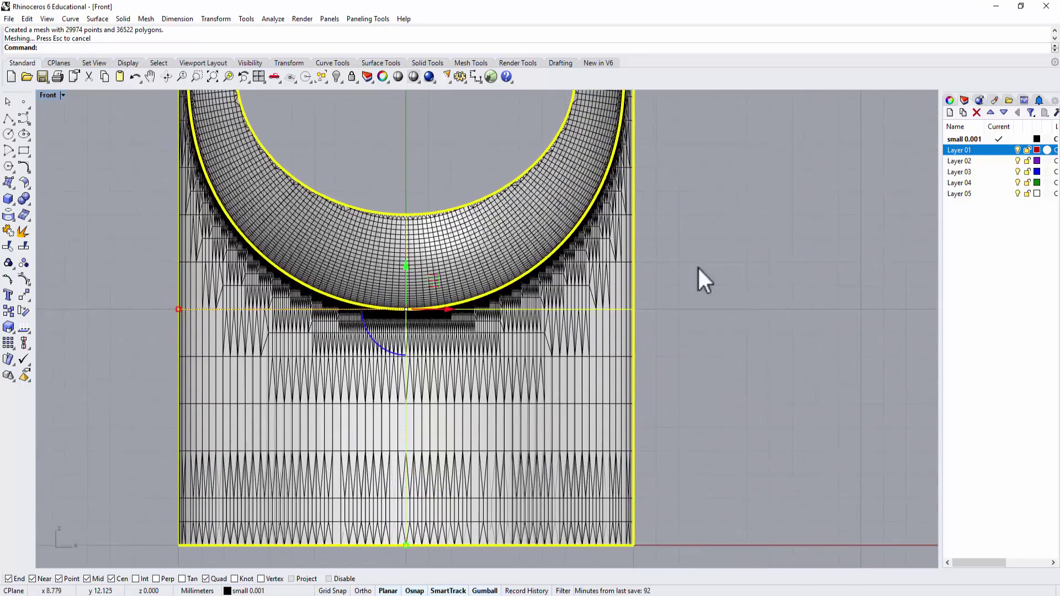
Step: Select the dense mesh rather than the overlapping polysurface and delete it
left_click(755, 278)
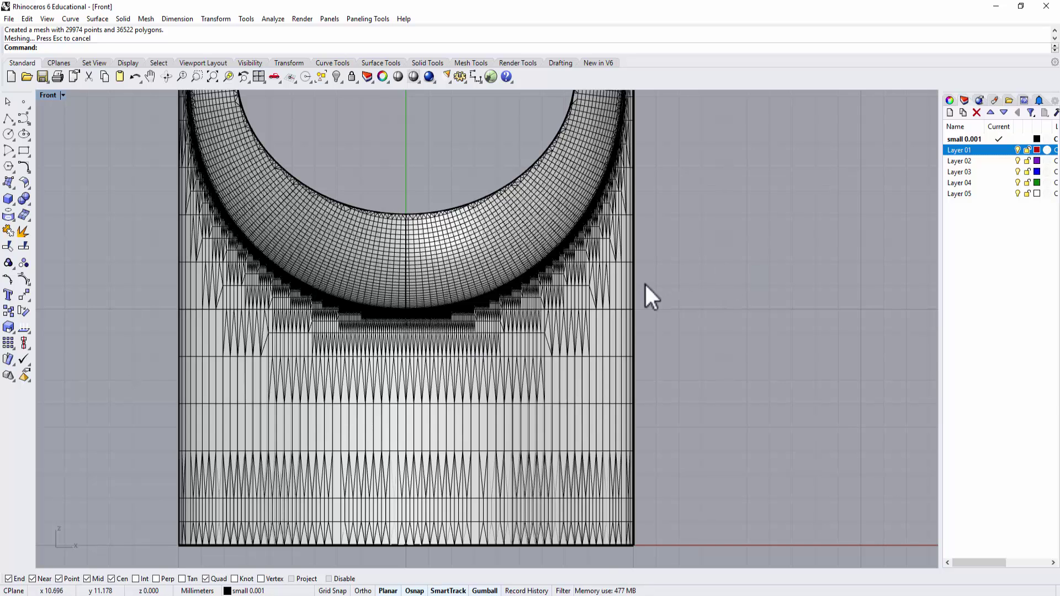
left_click(599, 297)
left_click(639, 328)
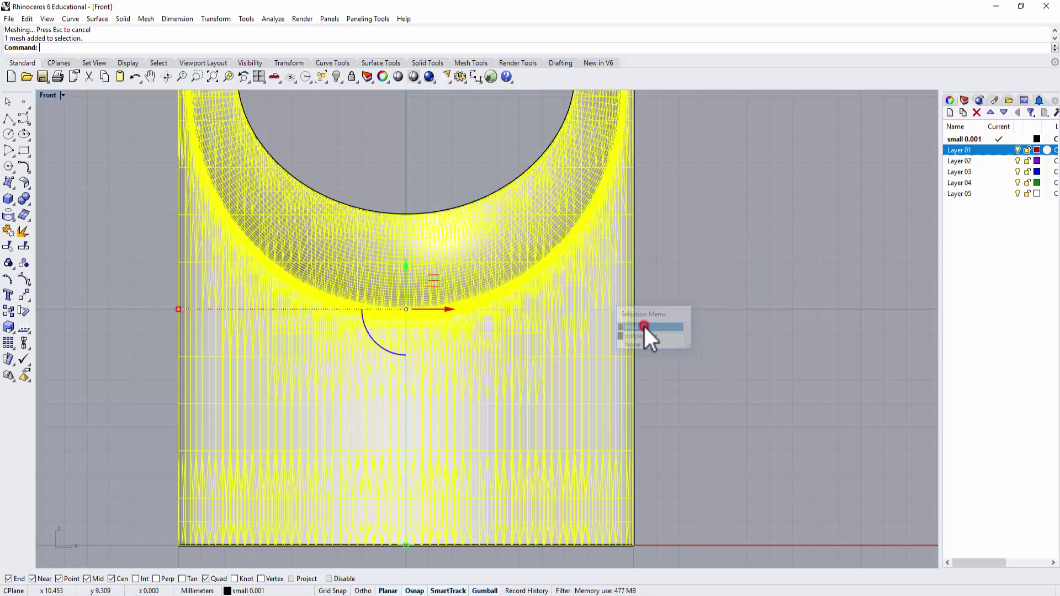
key("Delete")
scroll(645, 325, "down", 3)
right_click_drag(635, 315, 640, 367)
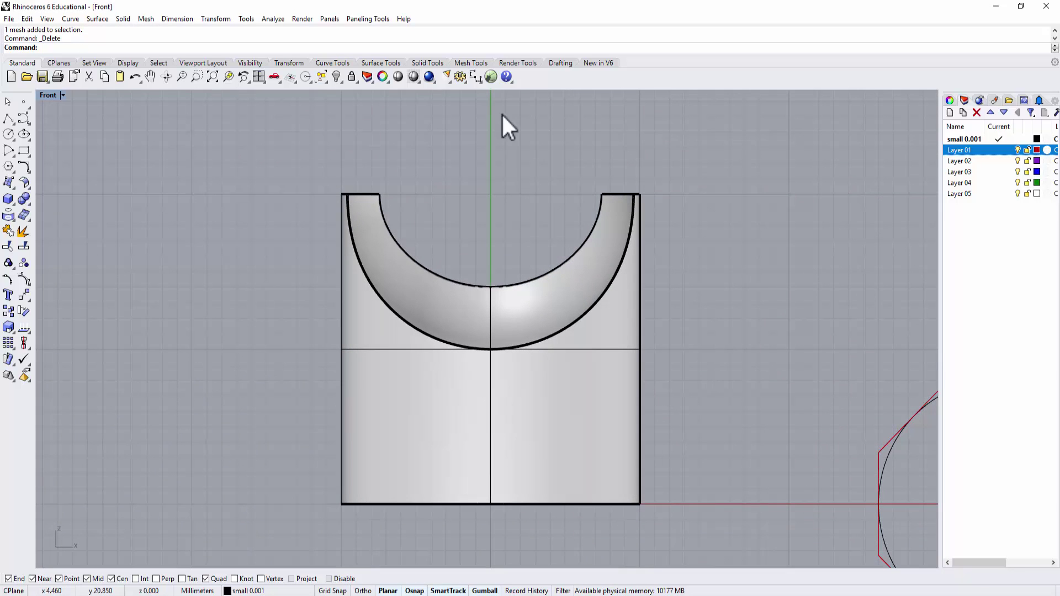
Step: Check the solid for naked edges with Show Edges, and close the edge analysis
left_click(279, 19)
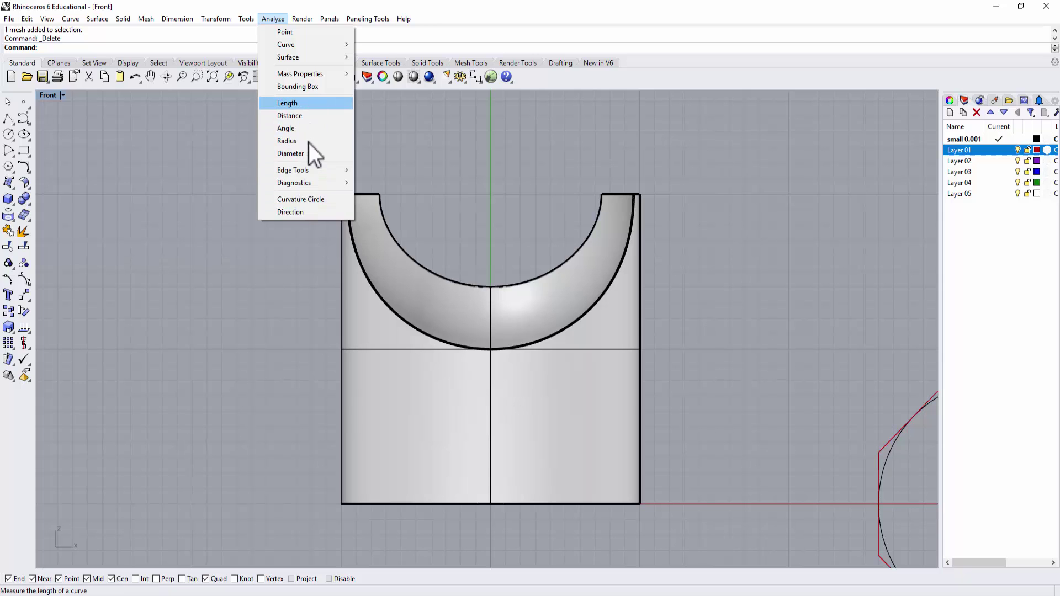
mouse_move(308, 172)
left_click(387, 170)
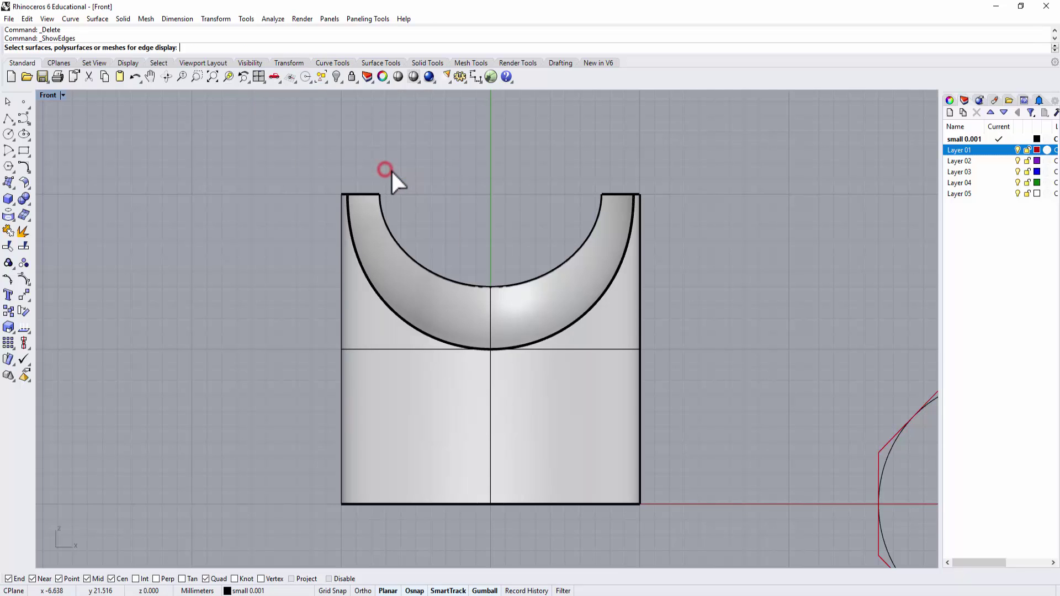
left_click(566, 398)
key("Return")
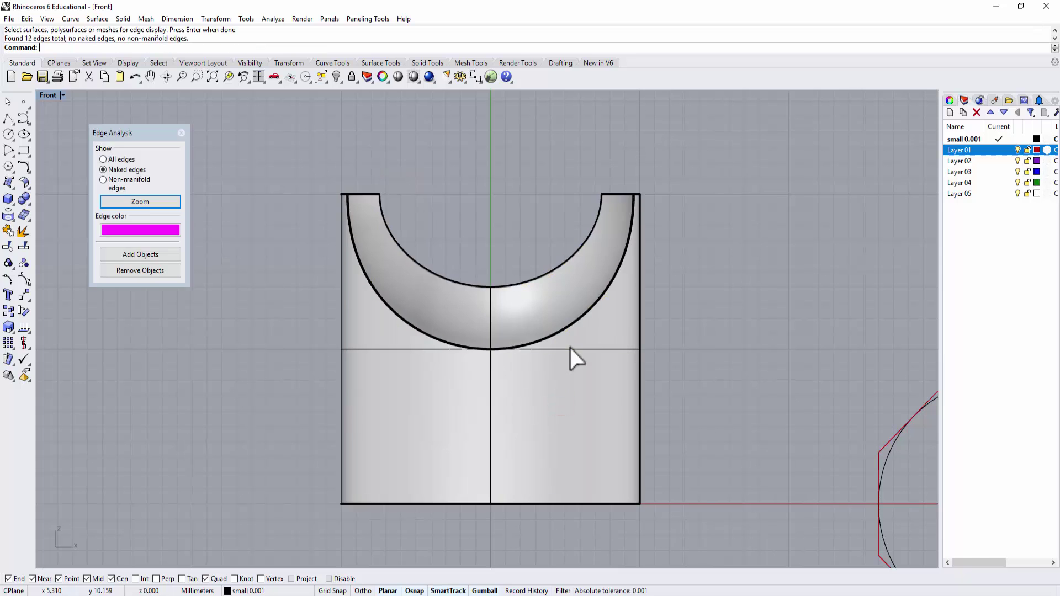
left_click_drag(158, 128, 239, 128)
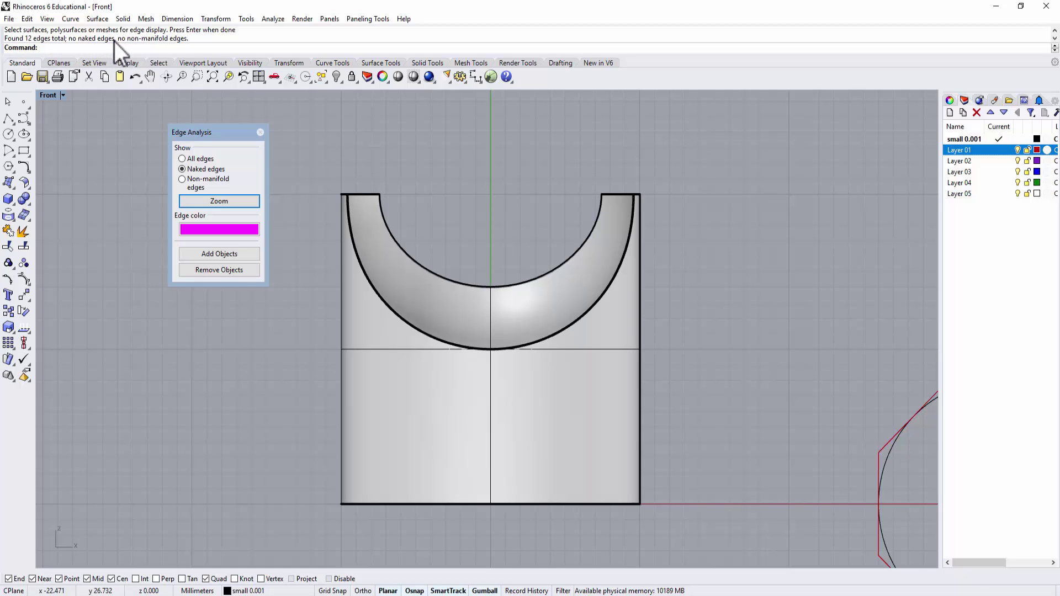
left_click(260, 132)
Step: Export the solid as an STL file named pj in the stl printing folder
left_click(514, 371)
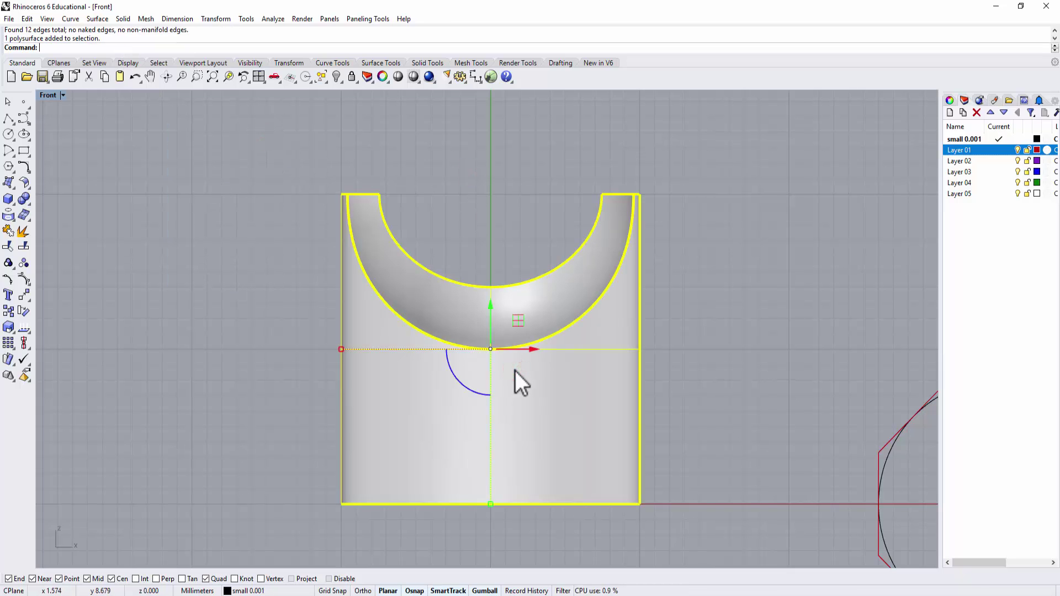
type("Export")
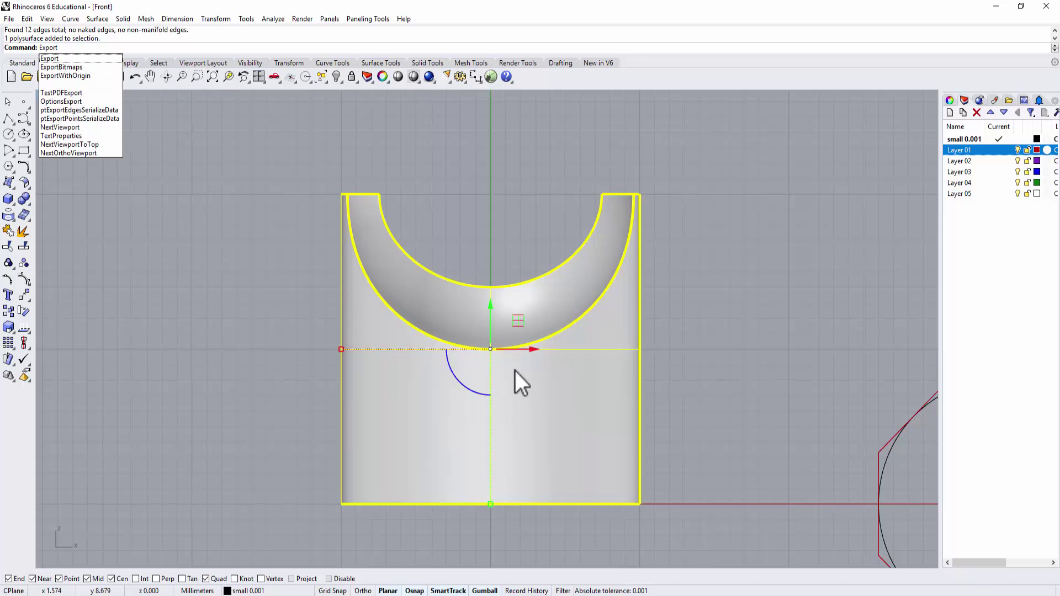
key("Return")
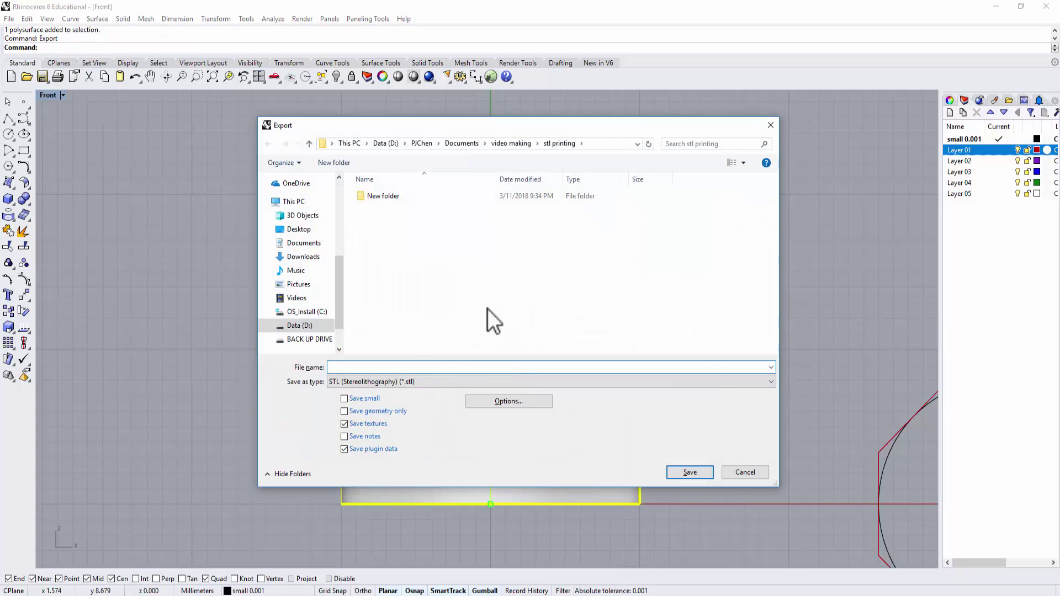
left_click(417, 368)
type("pj")
left_click(688, 475)
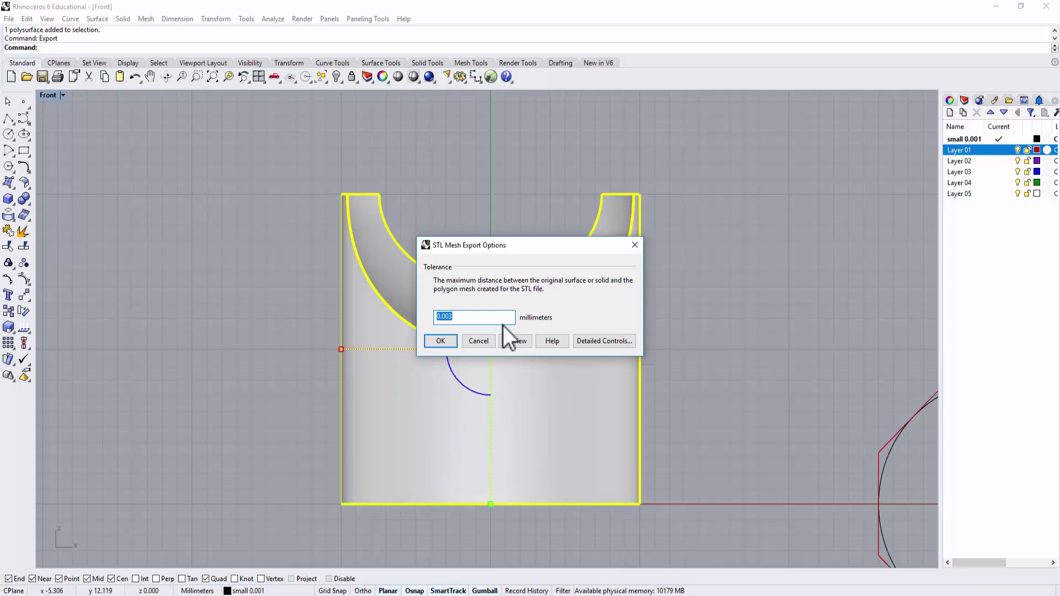
Step: Set the STL mesh tolerance to 0.002 millimeters and complete the export as a binary file
type("0.002")
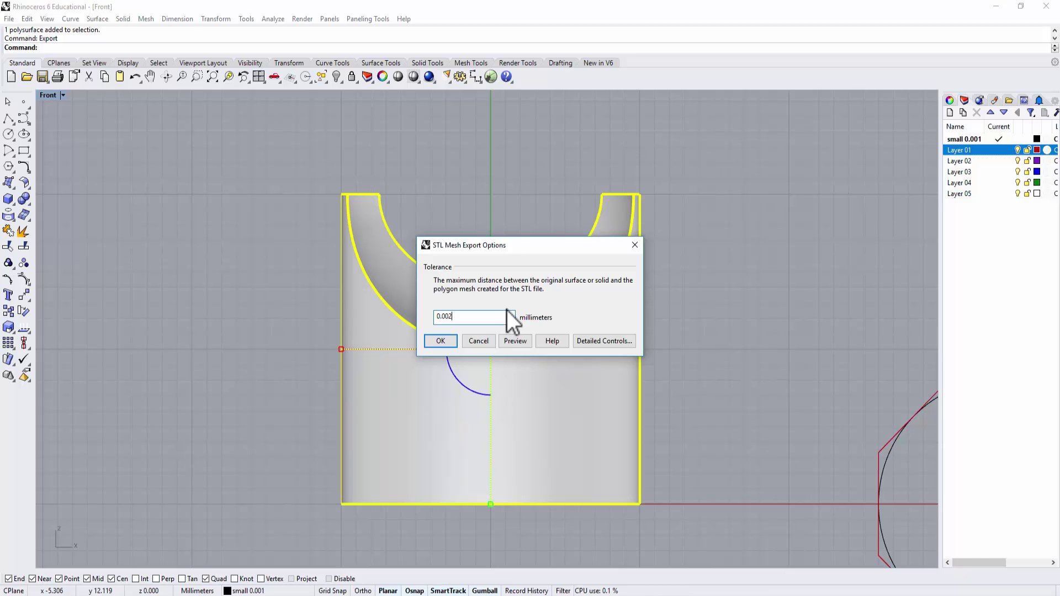
left_click(445, 342)
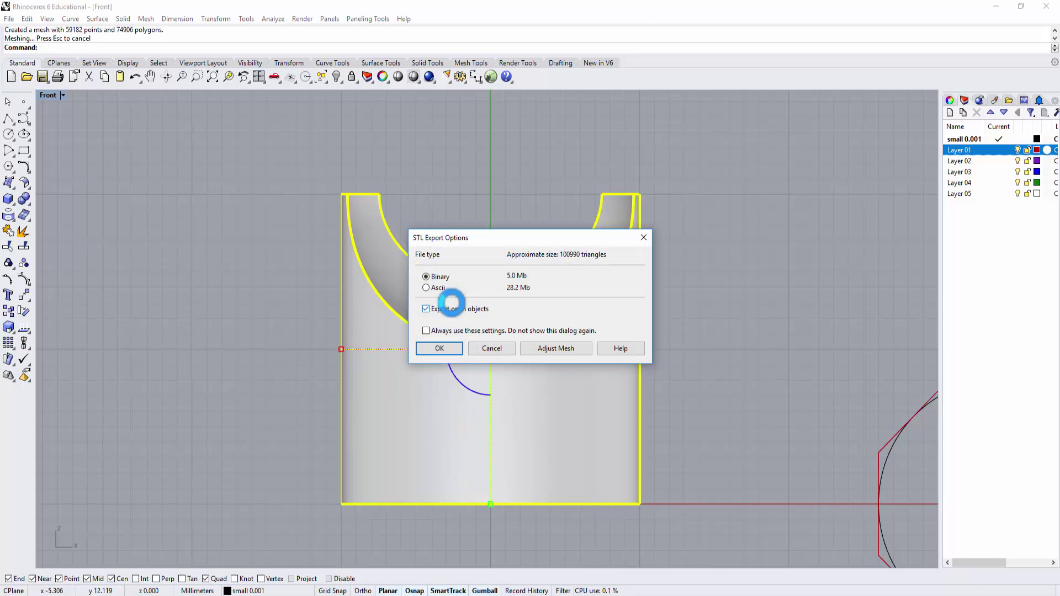
left_click(429, 345)
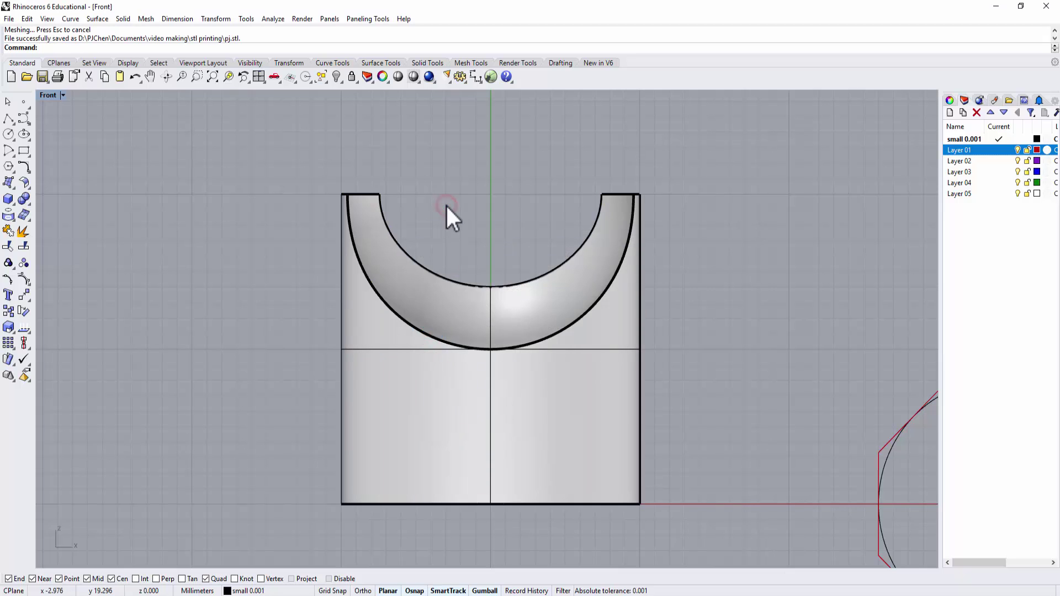